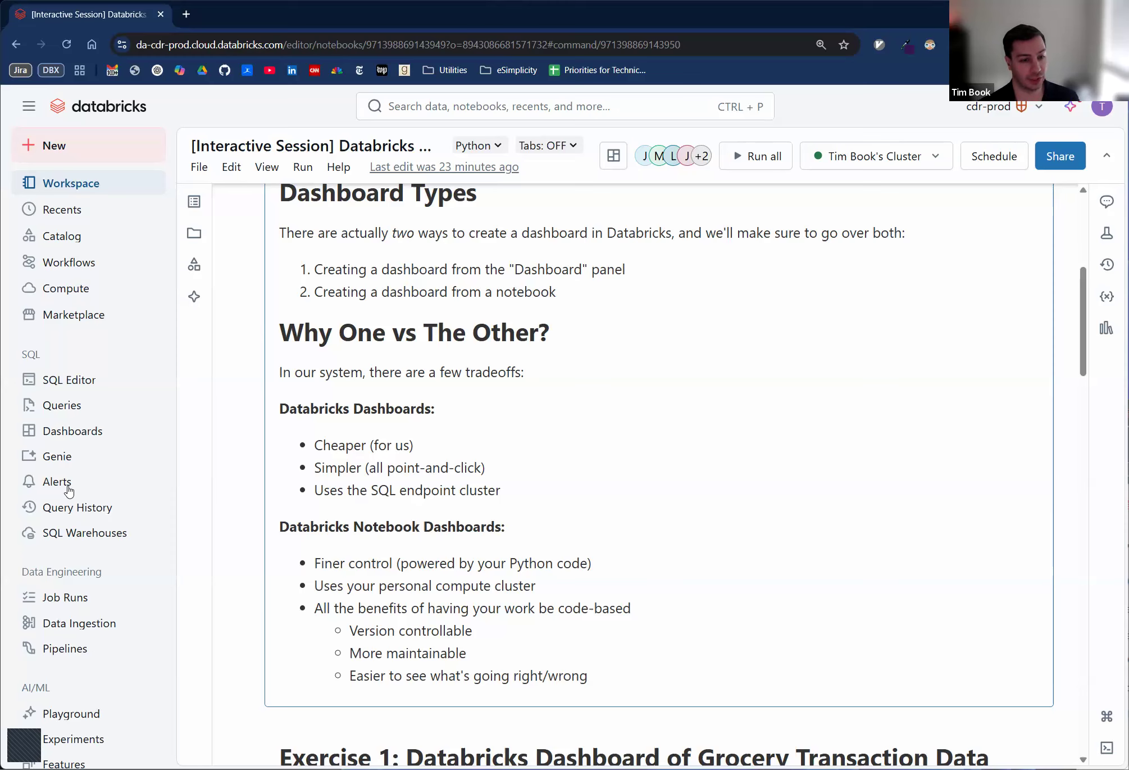
- Create a new Databricks dashboard for the Exercise 1 grocery data and name it Grocery Dashboard
{"action": "scroll", "coordinate": [449, 472], "scroll_direction": "down", "scroll_amount": 6}
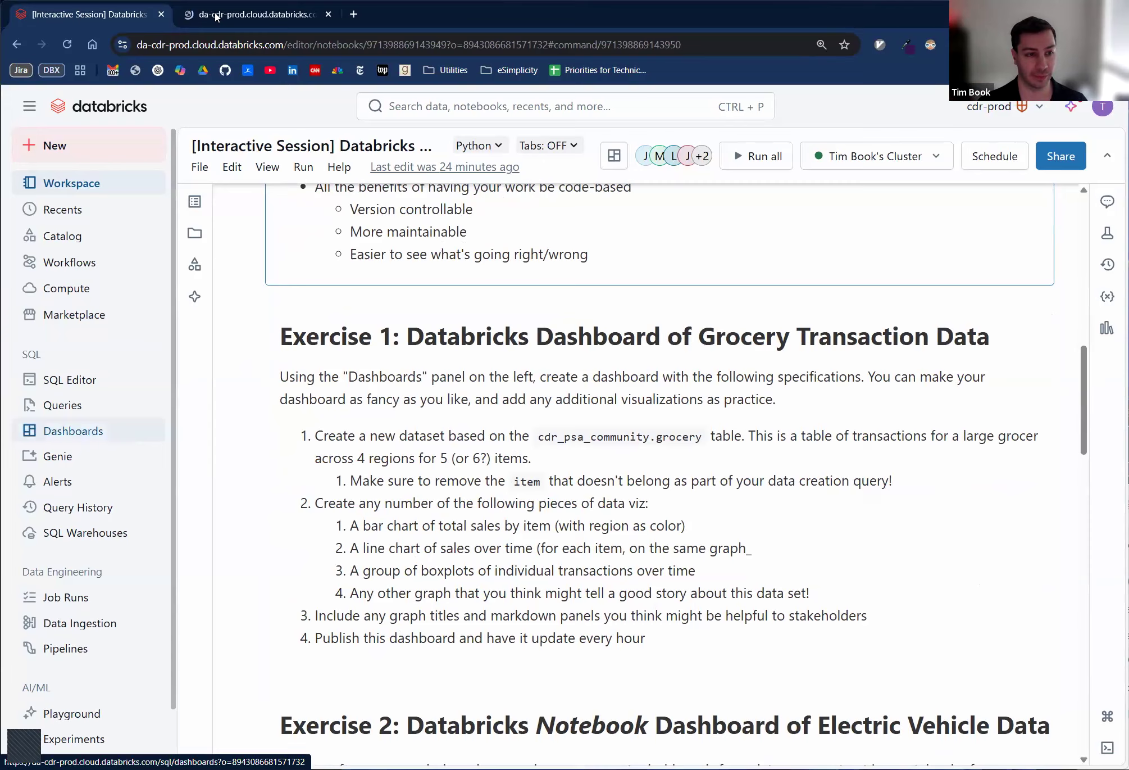
{"action": "left_click", "coordinate": [73, 431]}
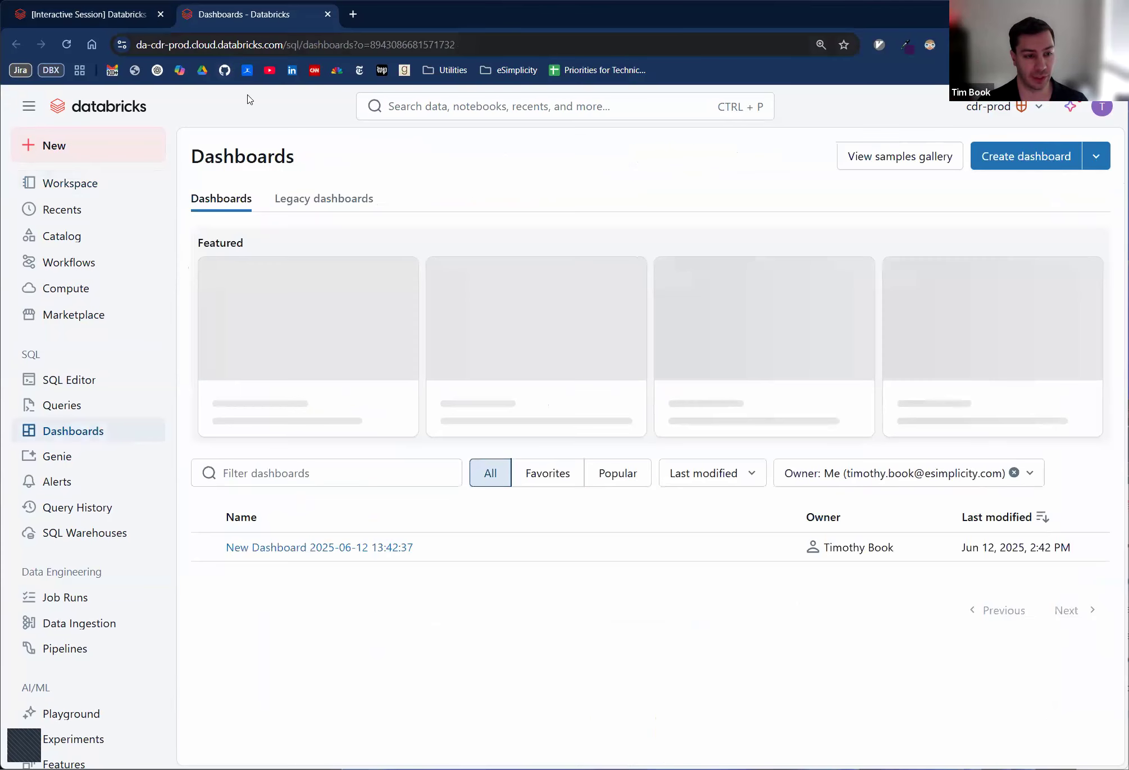
{"action": "left_click", "coordinate": [1021, 164]}
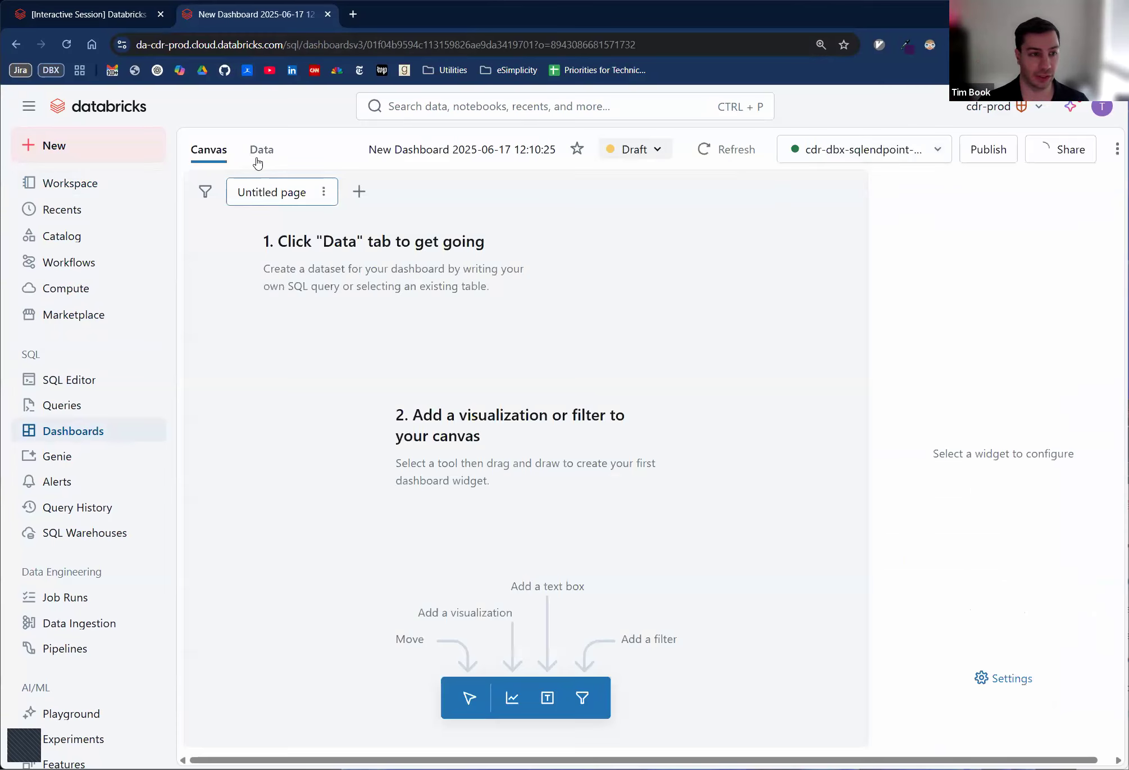
{"action": "left_click", "coordinate": [520, 158]}
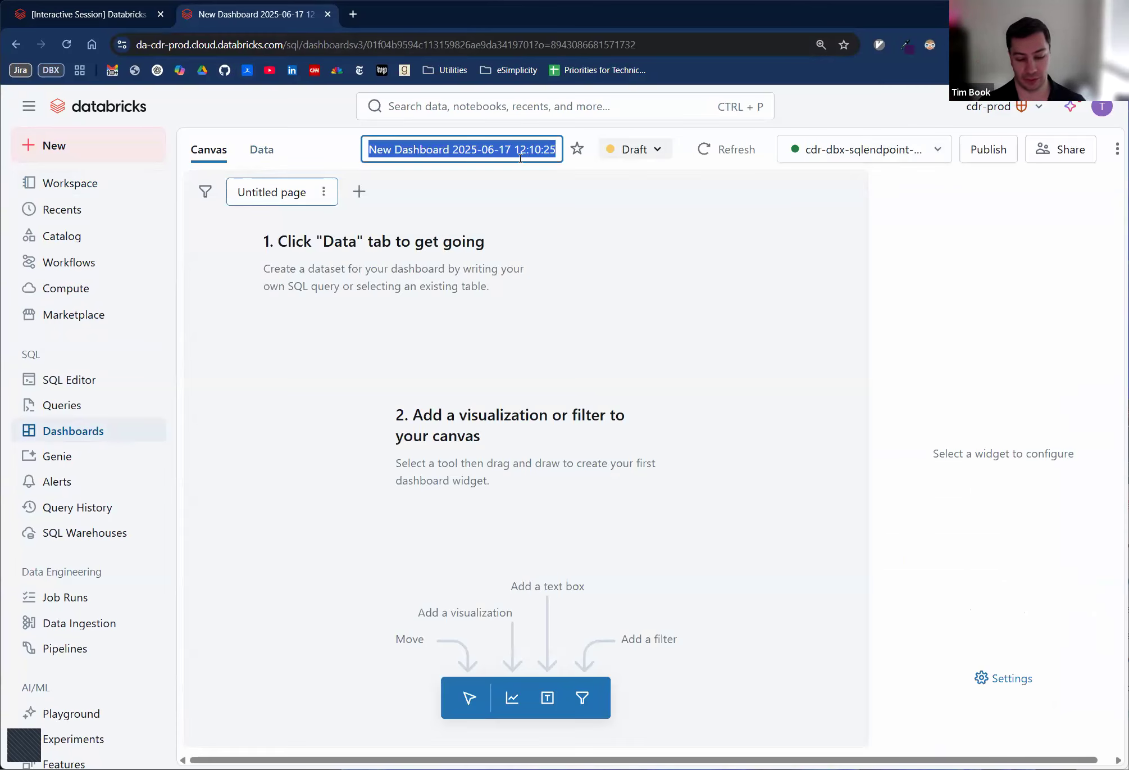
{"action": "type", "text": "Grocer"}
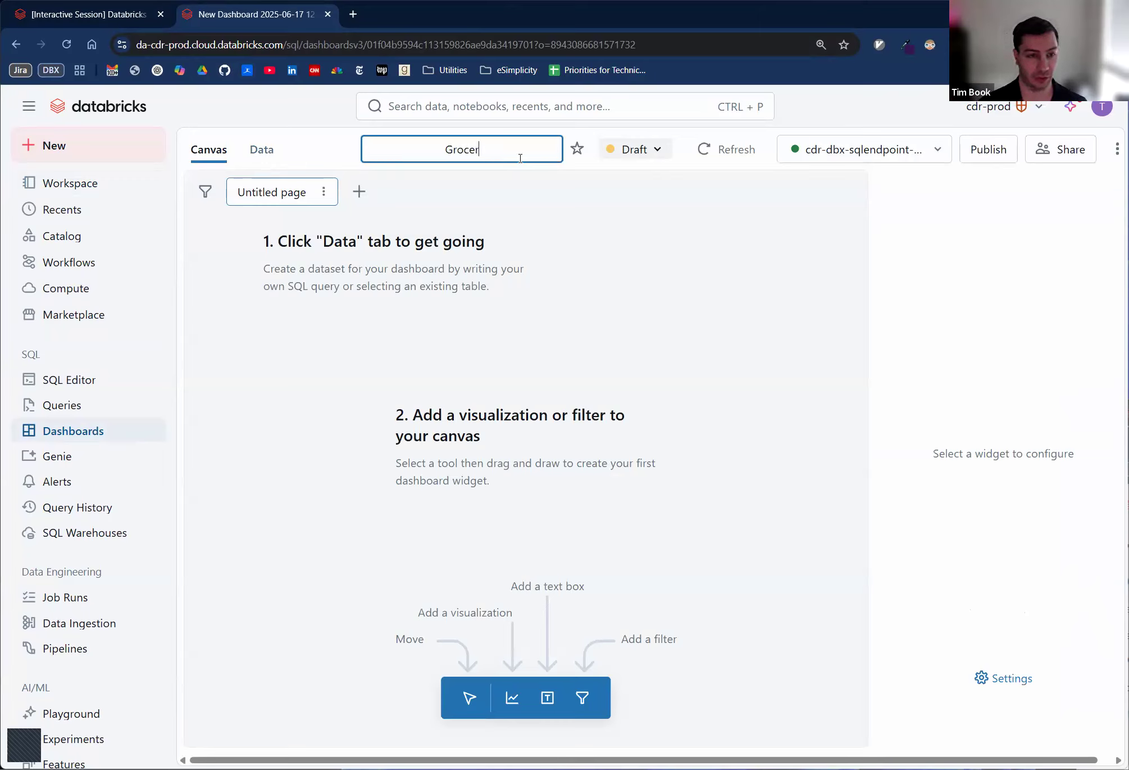
{"action": "type", "text": "y Dashboard"}
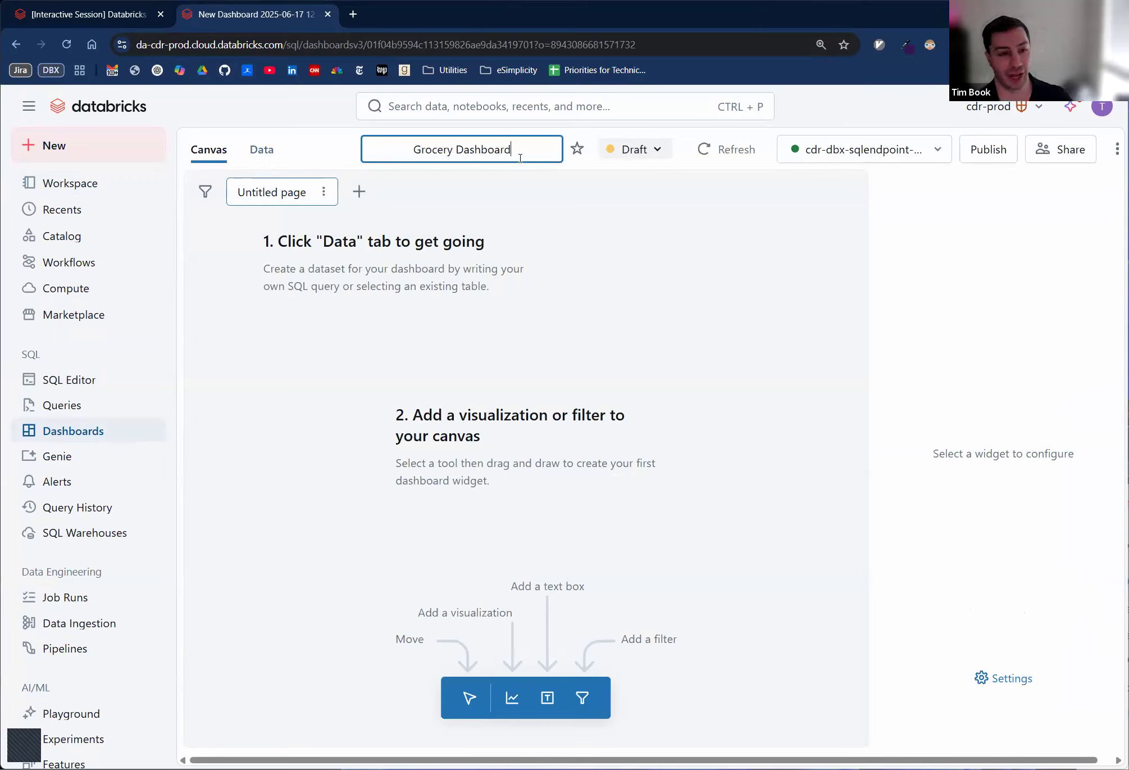
{"action": "key", "text": "Return"}
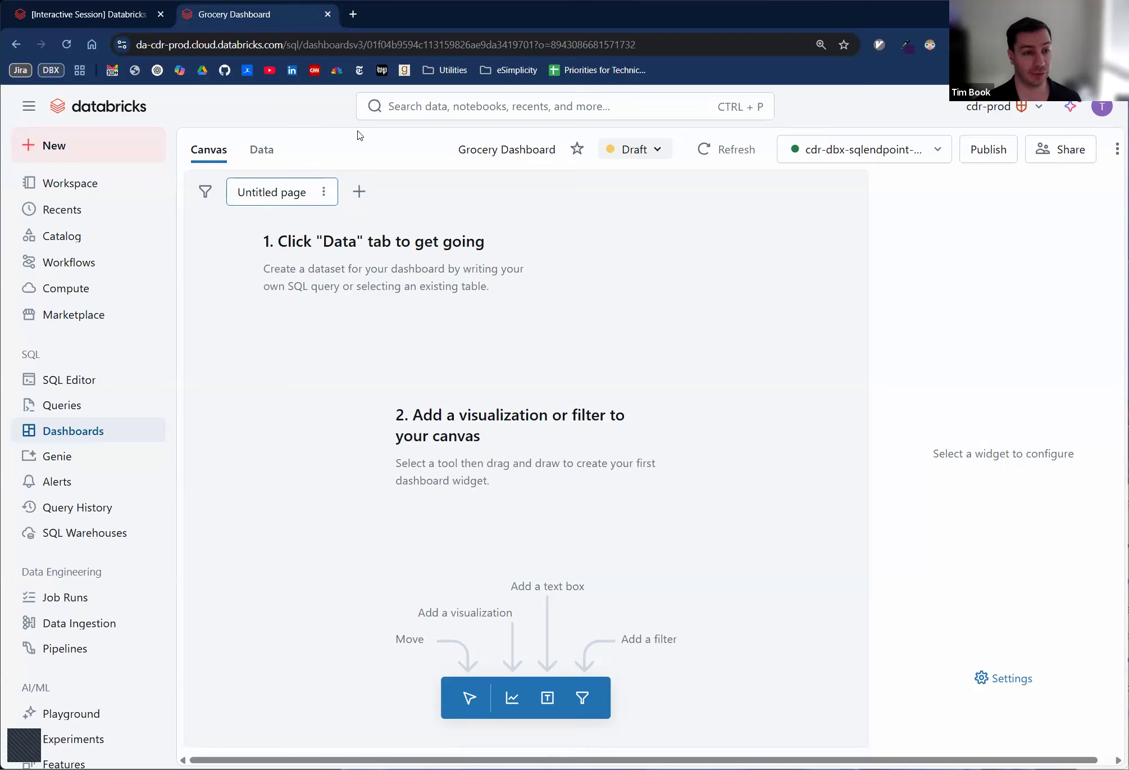
- Create a SQL dataset in the dashboard and enter the placeholder query SELECT * FROM asd;lkfjas;dlfjkasd;lfkj
{"action": "left_click", "coordinate": [267, 149]}
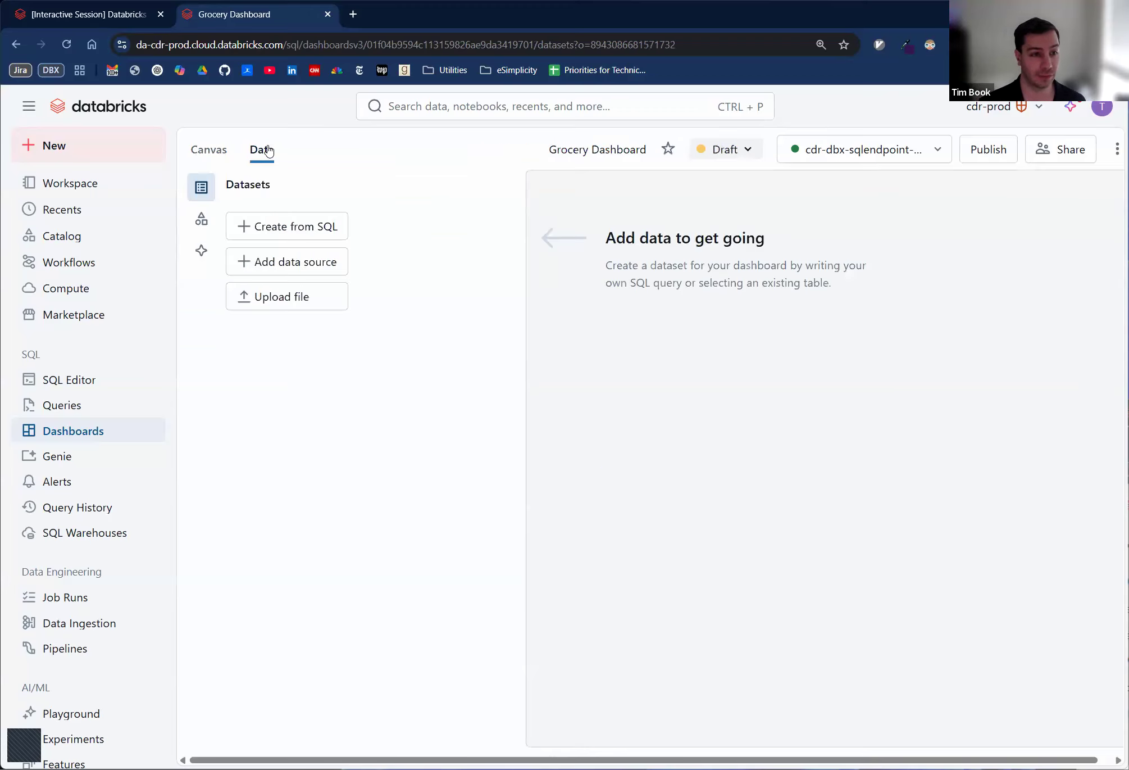
{"action": "left_click", "coordinate": [218, 155]}
{"action": "left_click", "coordinate": [262, 150]}
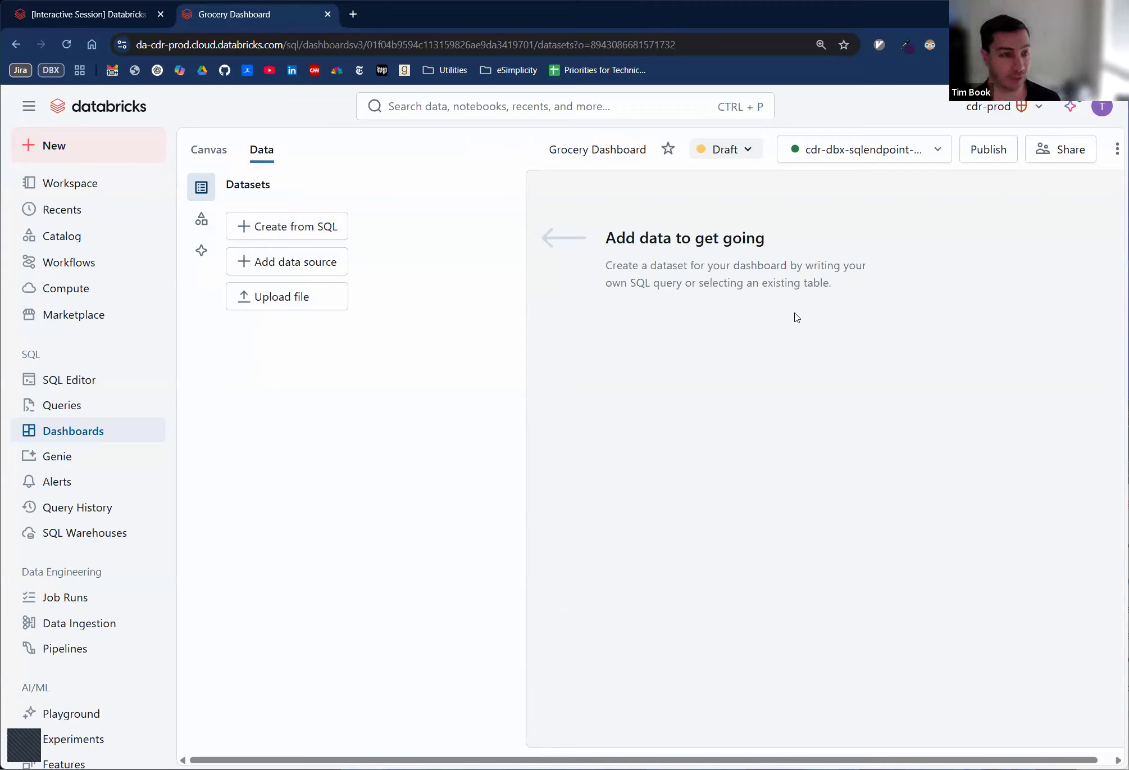
{"action": "left_click", "coordinate": [274, 226]}
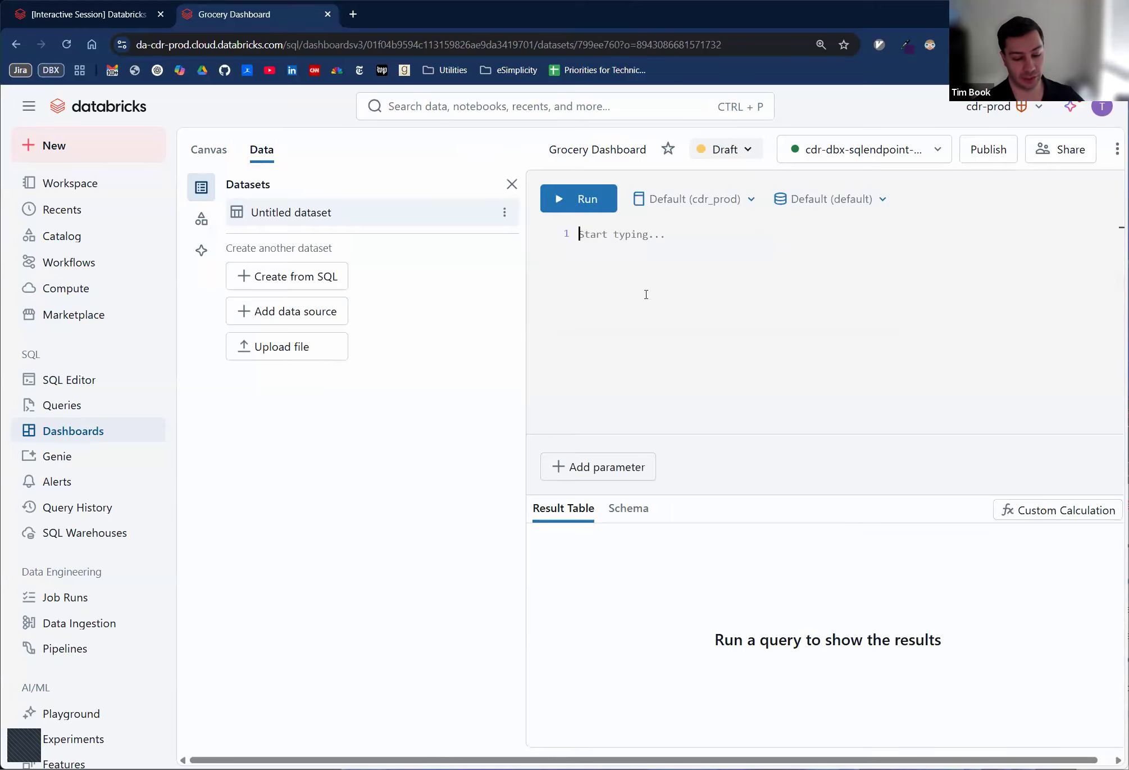
{"action": "type", "text": "SELECT * FROM asd;lkfjas;dlfjkasd;lfkj"}
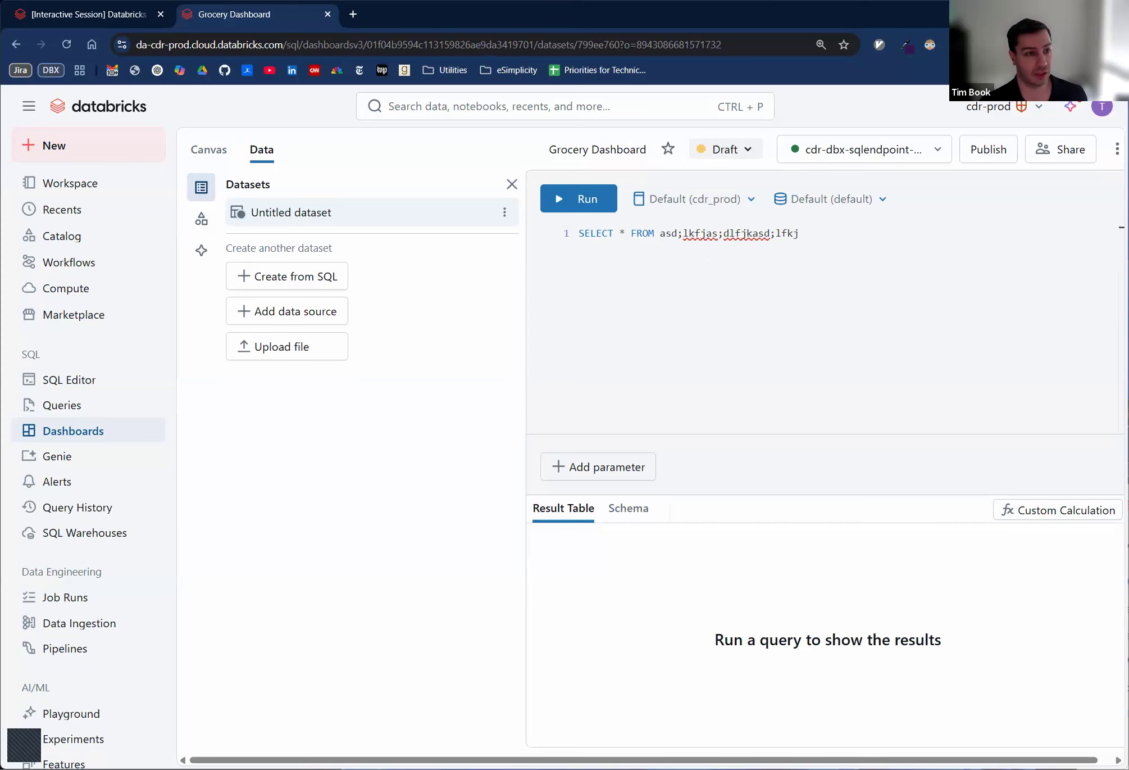
- Review the Exercise 2 instructions and the starter code cells for the electric vehicle data in the interactive session notebook
{"action": "left_click", "coordinate": [89, 16]}
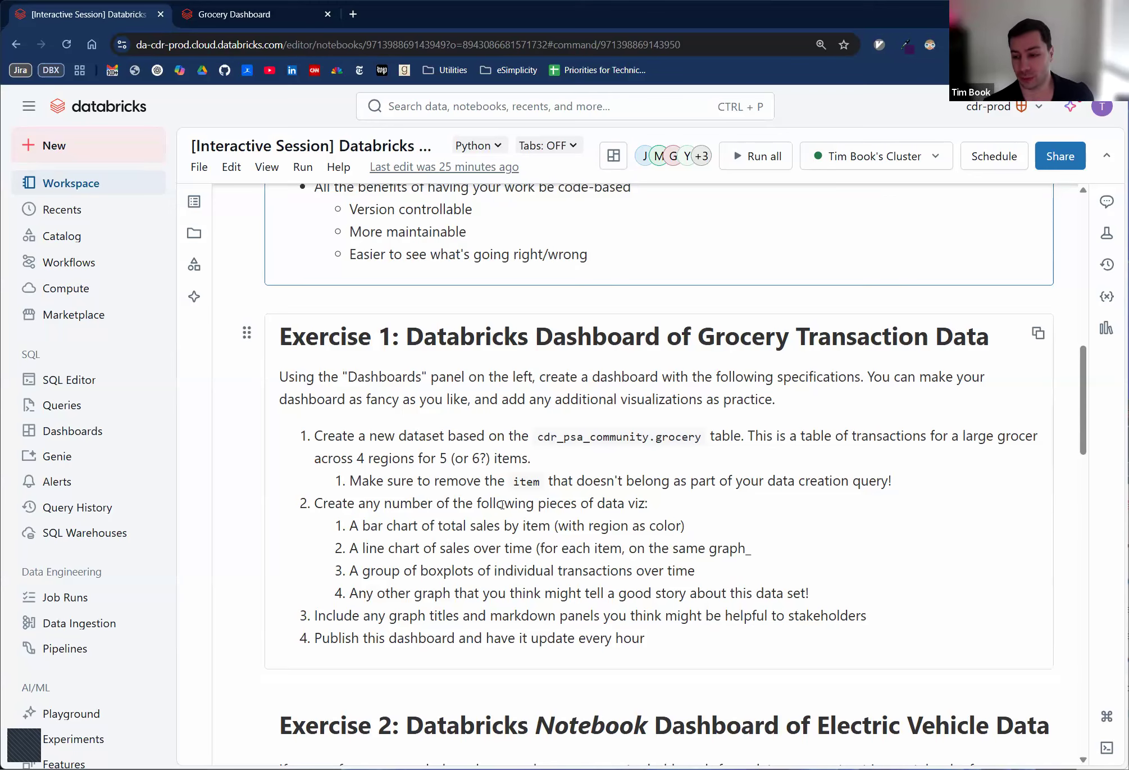
{"action": "scroll", "coordinate": [496, 501], "scroll_direction": "down", "scroll_amount": 1}
{"action": "scroll", "coordinate": [495, 500], "scroll_direction": "down", "scroll_amount": 7}
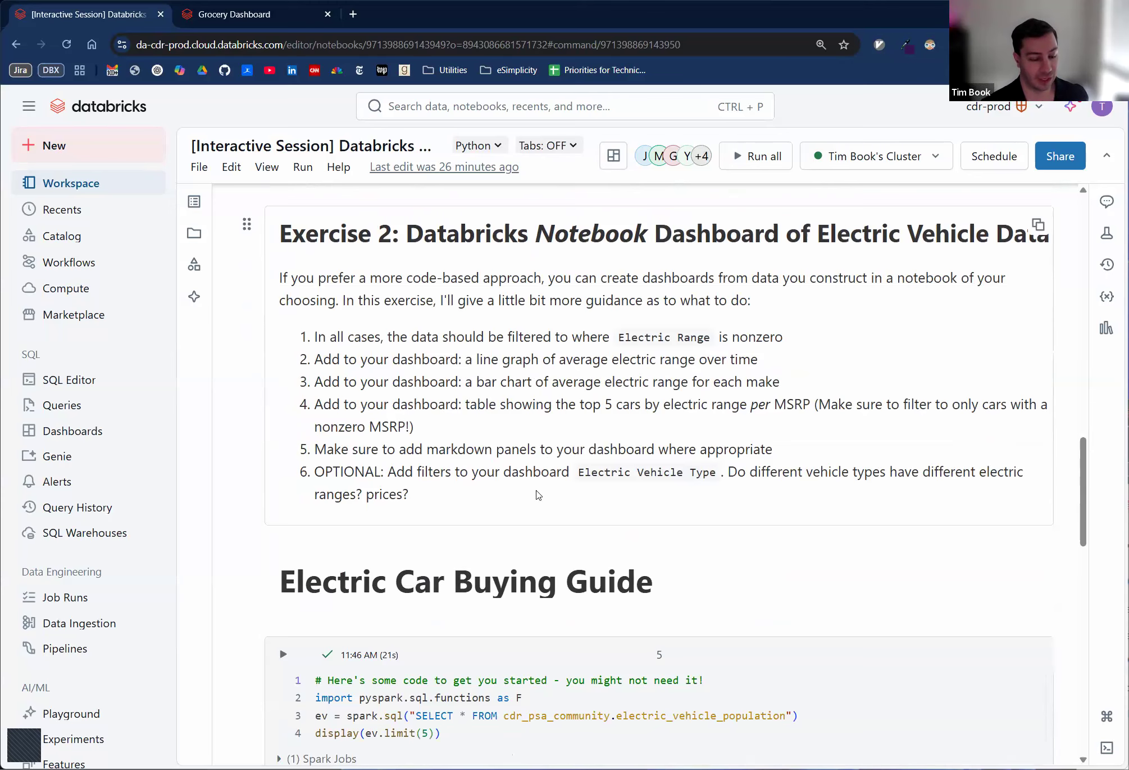
{"action": "scroll", "coordinate": [531, 485], "scroll_direction": "down", "scroll_amount": 1}
{"action": "scroll", "coordinate": [531, 484], "scroll_direction": "down", "scroll_amount": 4}
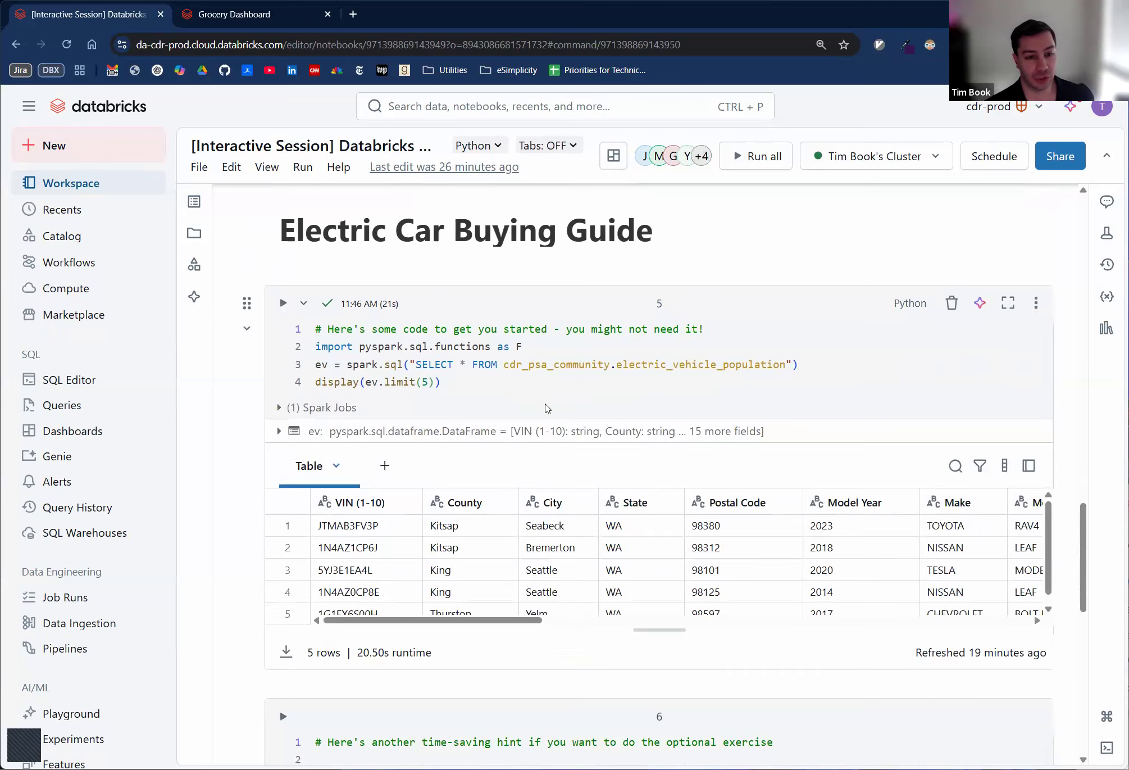
{"action": "scroll", "coordinate": [551, 419], "scroll_direction": "down", "scroll_amount": 1}
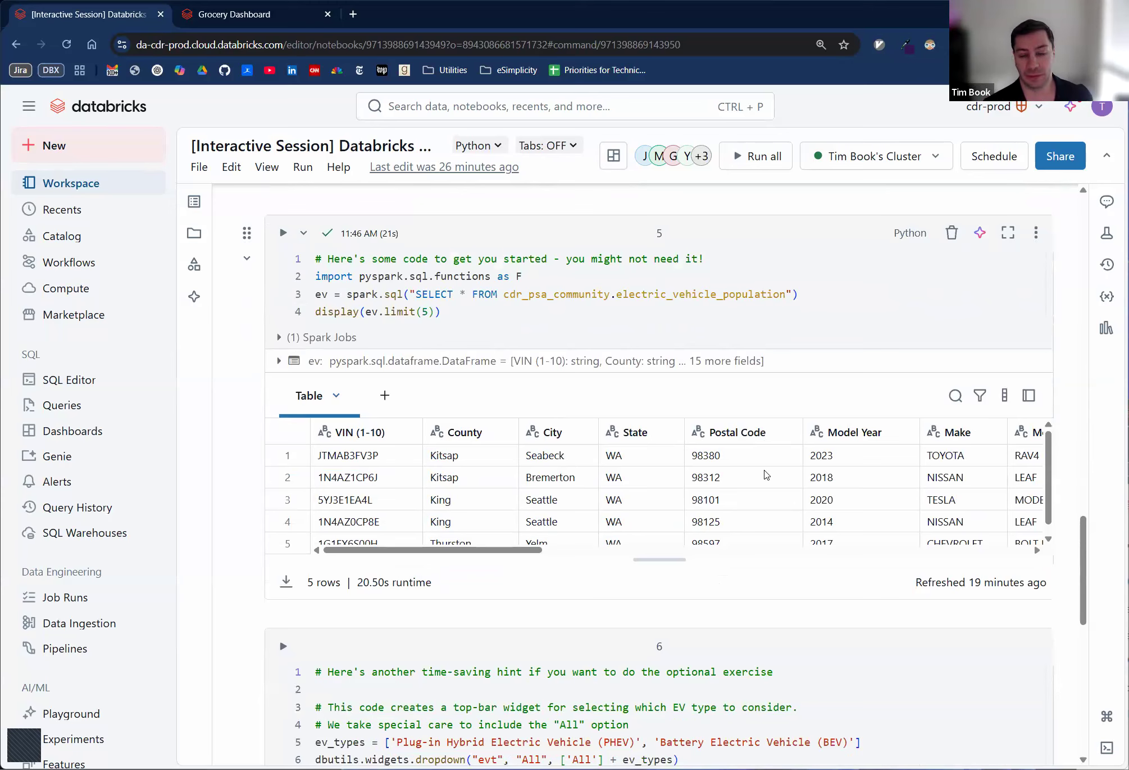
{"action": "scroll", "coordinate": [778, 444], "scroll_direction": "down", "scroll_amount": 1}
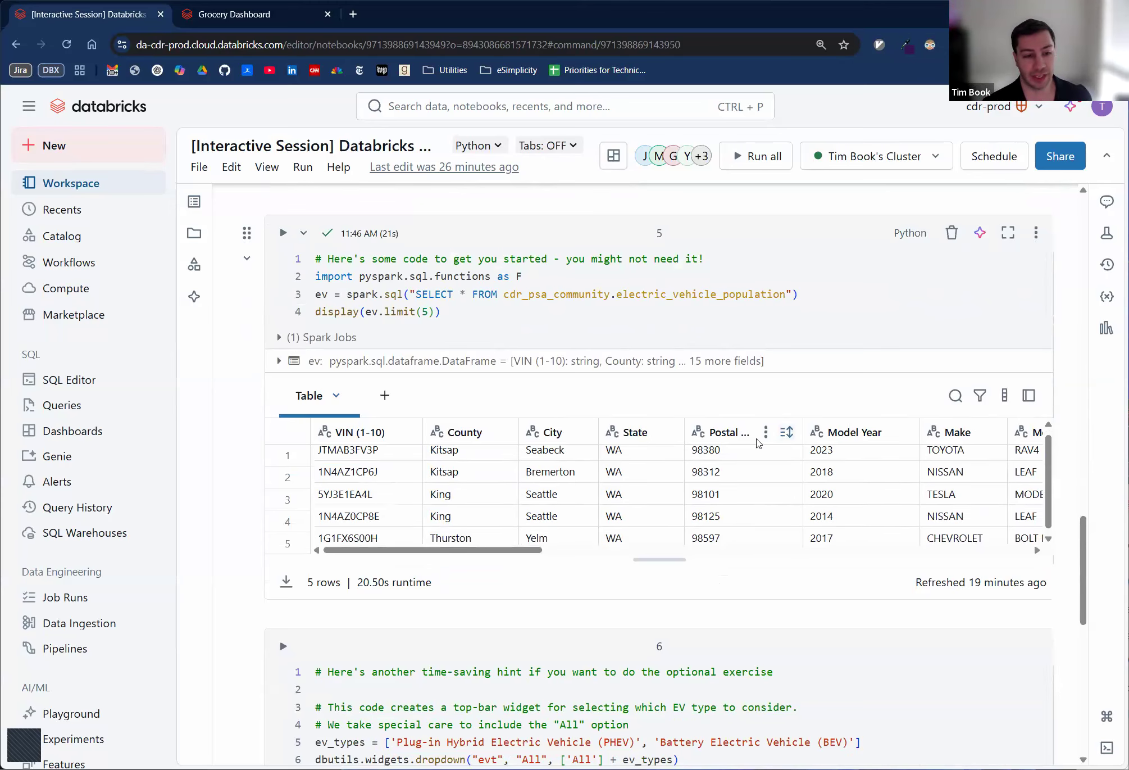
{"action": "scroll", "coordinate": [592, 549], "scroll_direction": "down", "scroll_amount": 2}
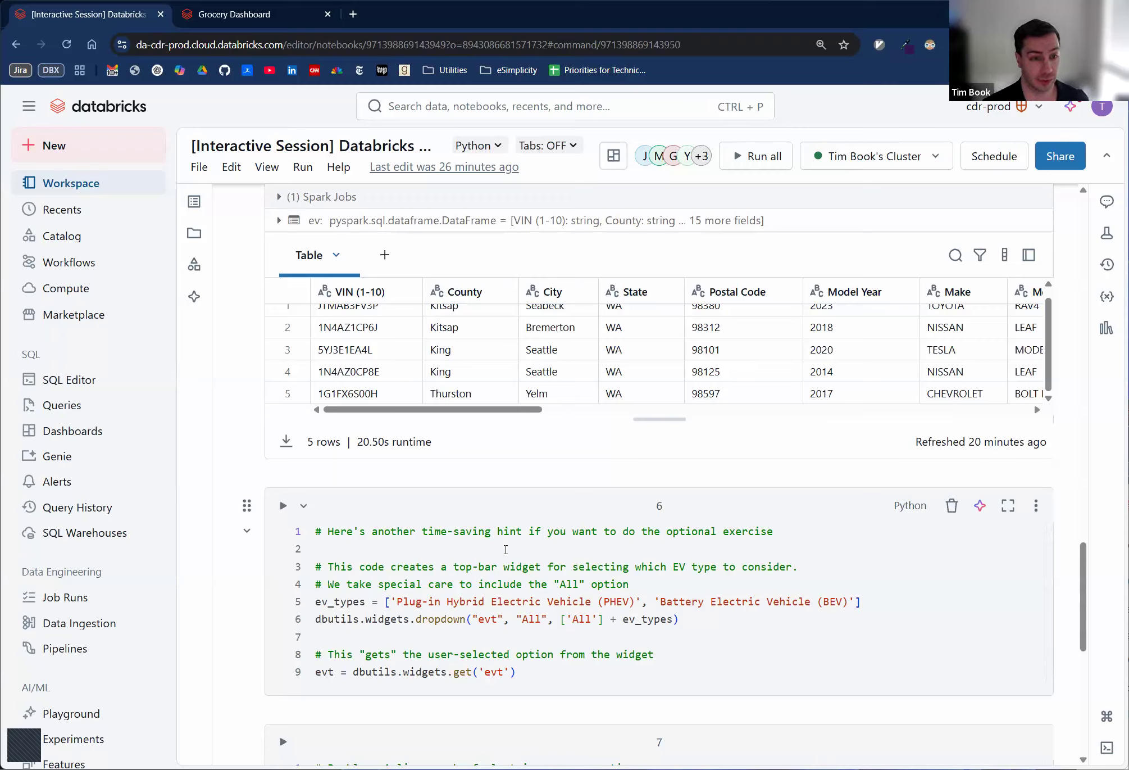
{"action": "scroll", "coordinate": [470, 567], "scroll_direction": "down", "scroll_amount": 5}
{"action": "scroll", "coordinate": [478, 538], "scroll_direction": "up", "scroll_amount": 8}
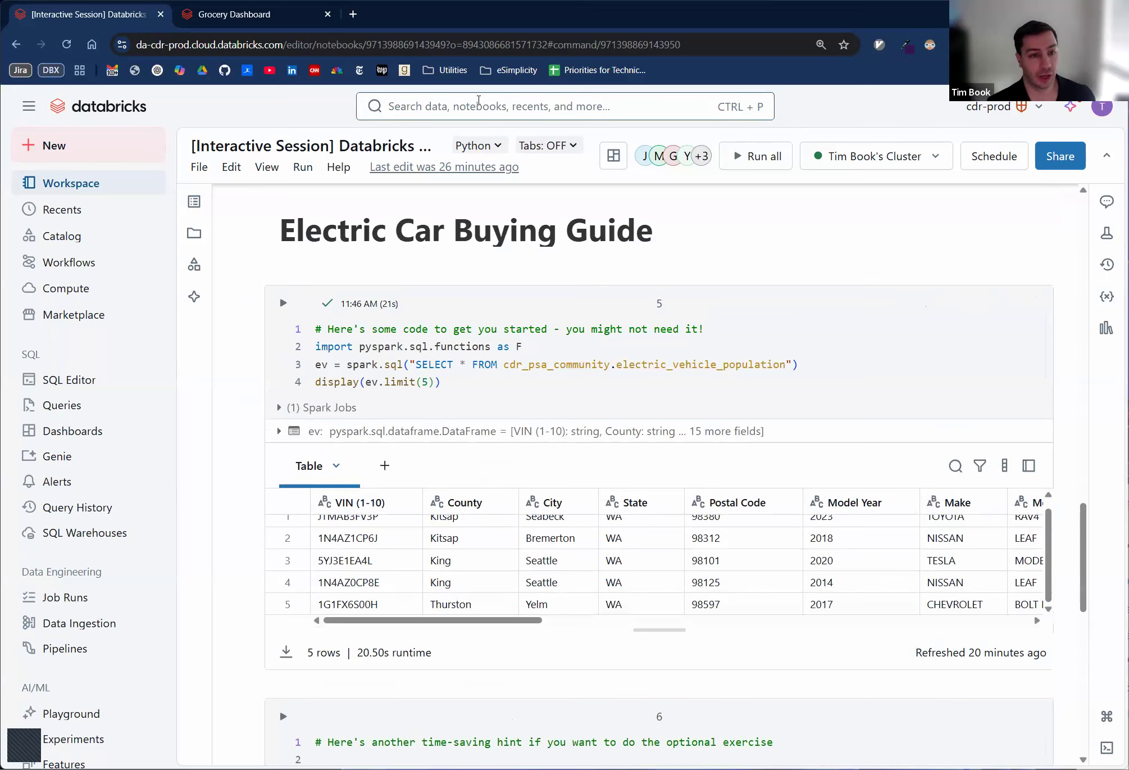
- Examine the notebook's dashboard view options, the add-visualization options on the electric vehicle table and the display(ev.limit(5)) line
{"action": "left_click", "coordinate": [615, 166]}
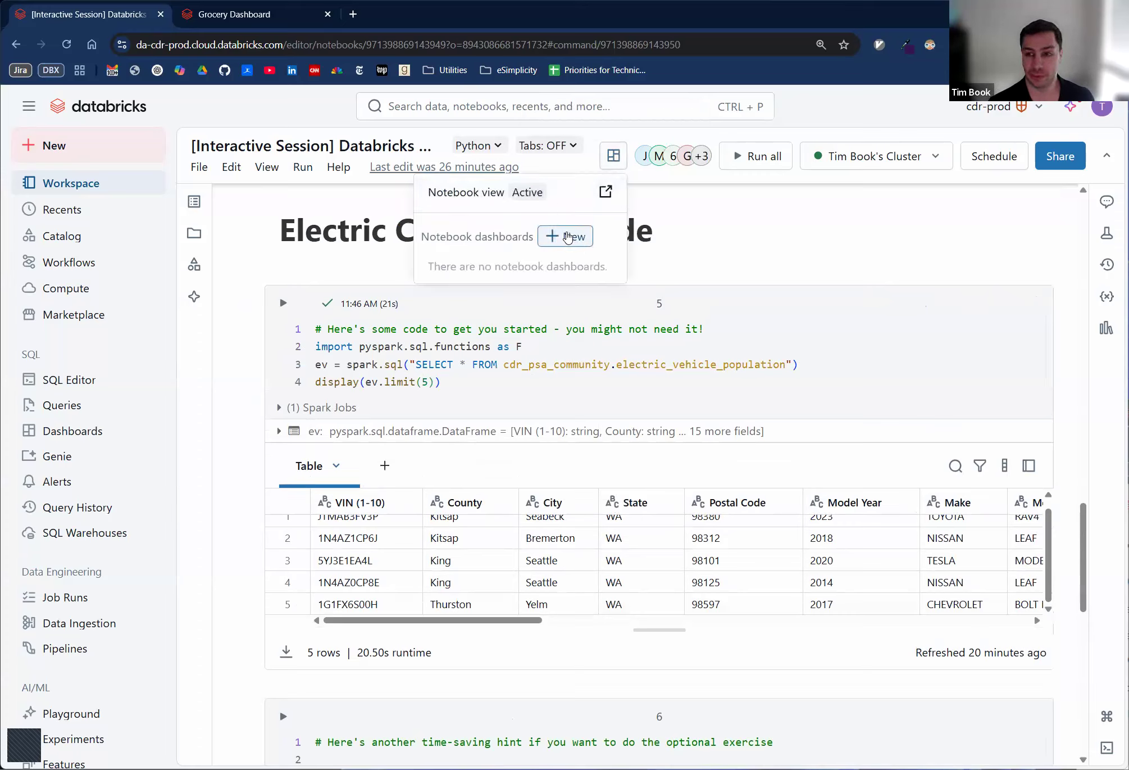
{"action": "left_click", "coordinate": [457, 343]}
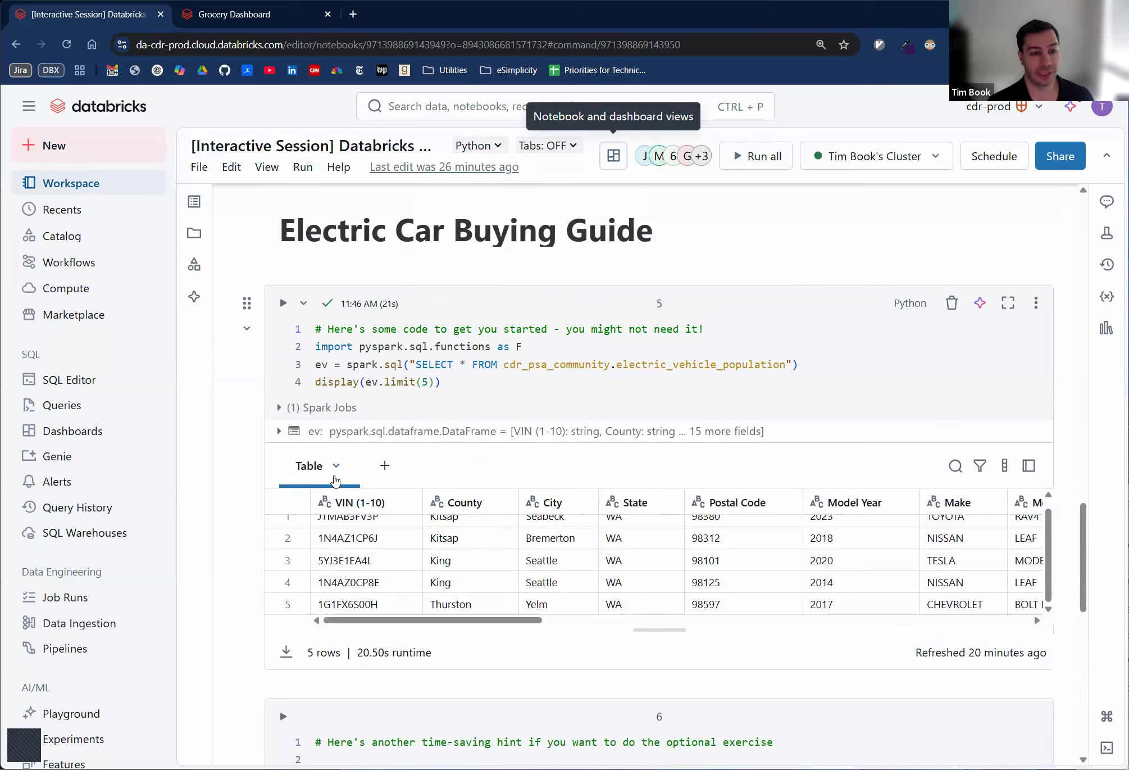
{"action": "left_click", "coordinate": [385, 467]}
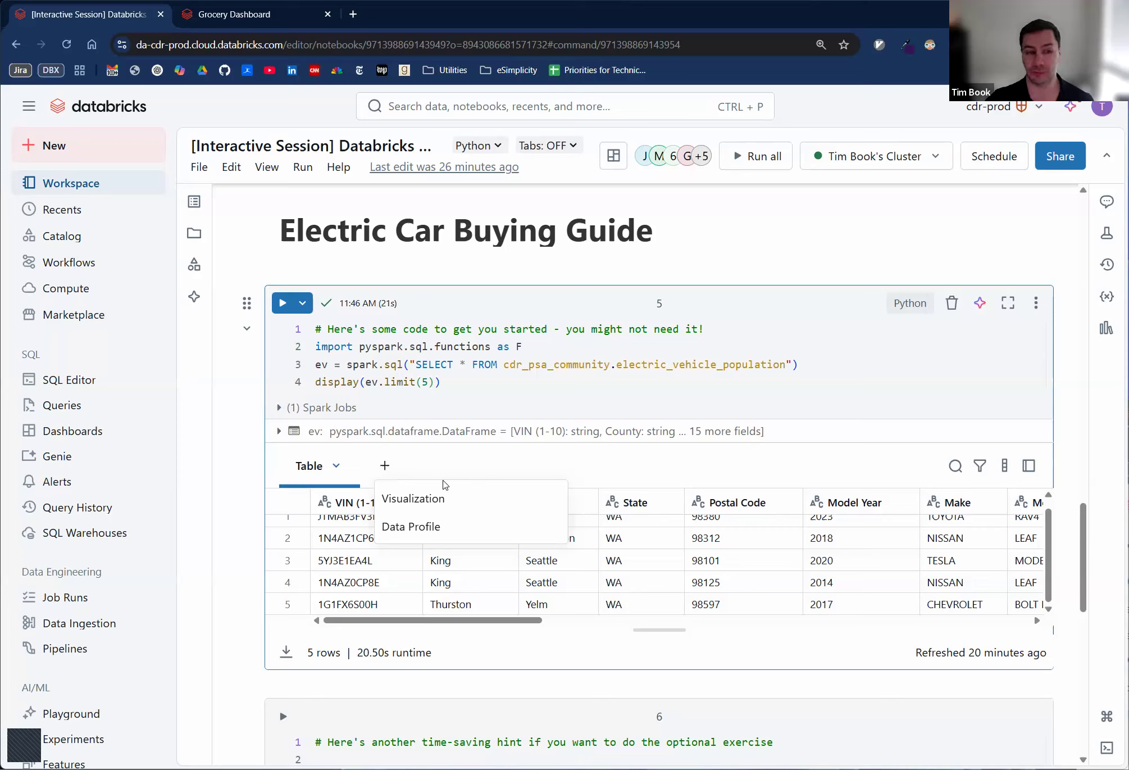
{"action": "left_click", "coordinate": [422, 456]}
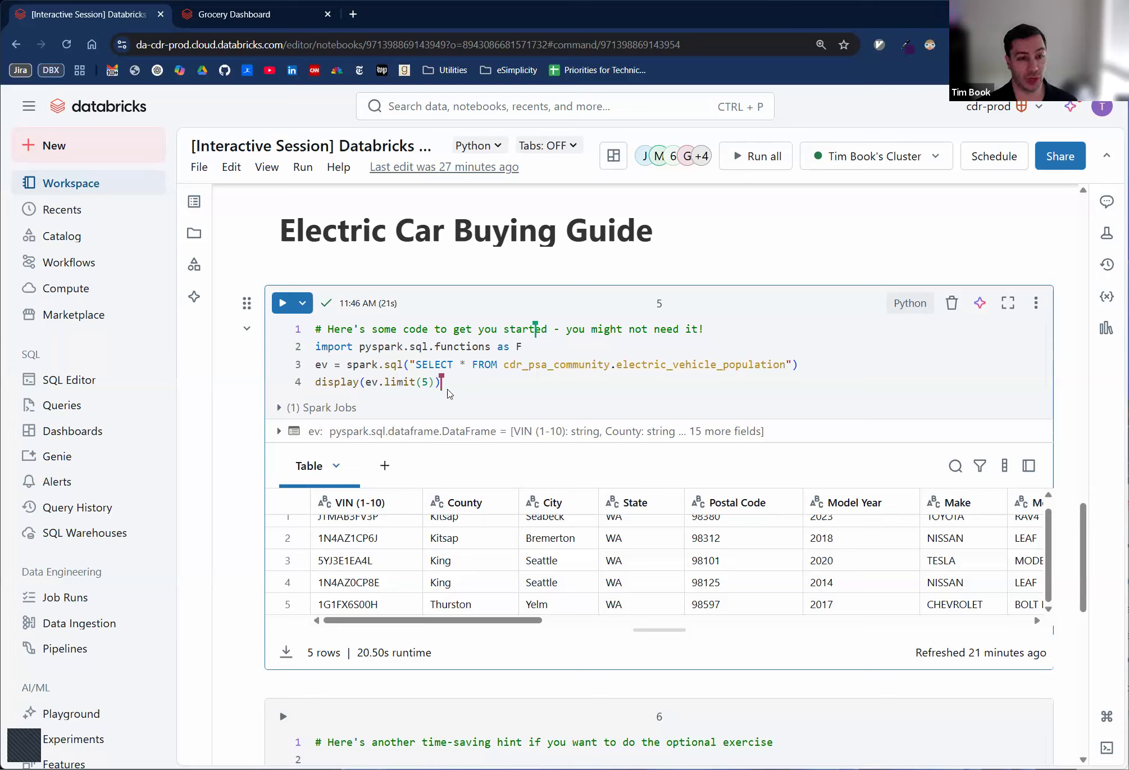
{"action": "left_click_drag", "start_coordinate": [441, 384], "coordinate": [314, 382]}
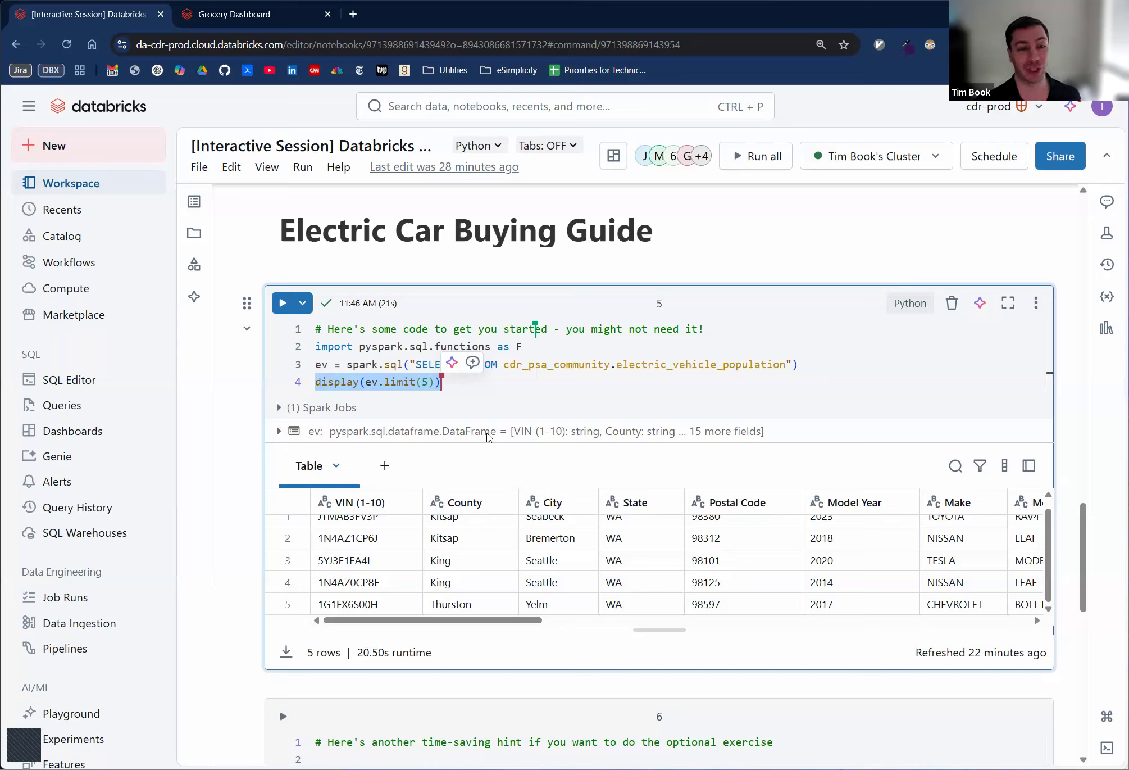
{"action": "left_click", "coordinate": [204, 172]}
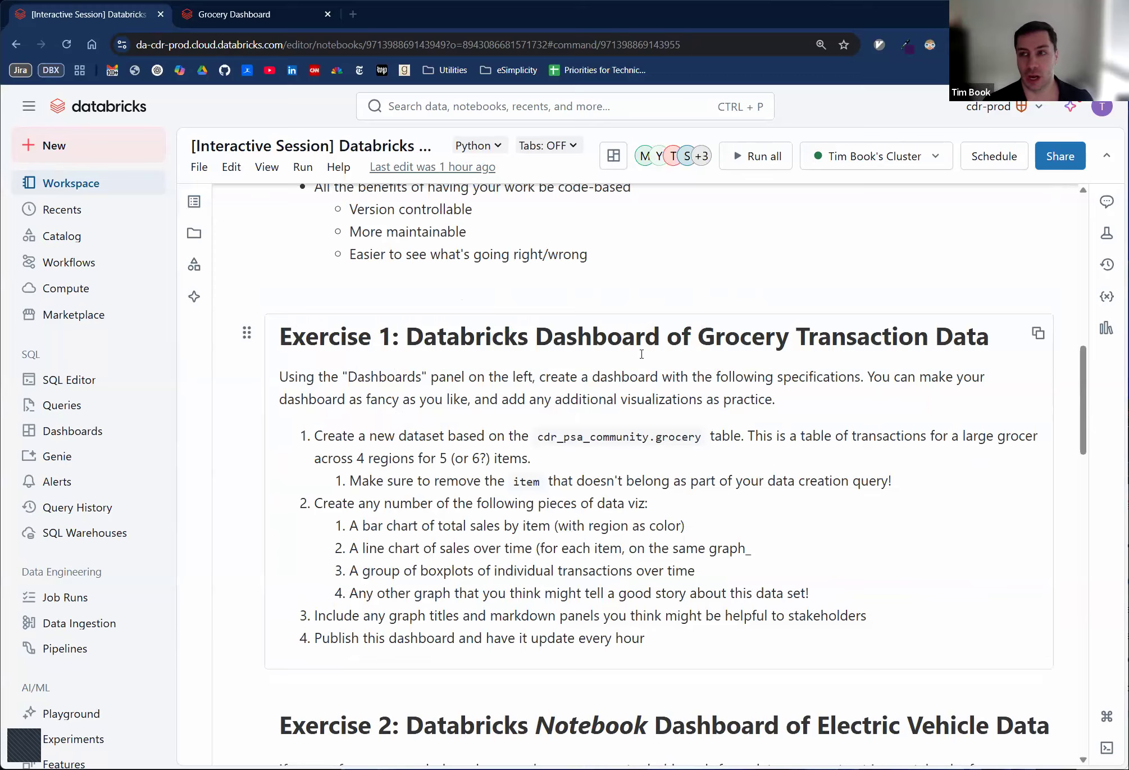
- Open the grocery dataset in Grocery Dashboard and rerun its query on cdr_psa_community.grocery to inspect the rows
{"action": "left_click", "coordinate": [233, 13]}
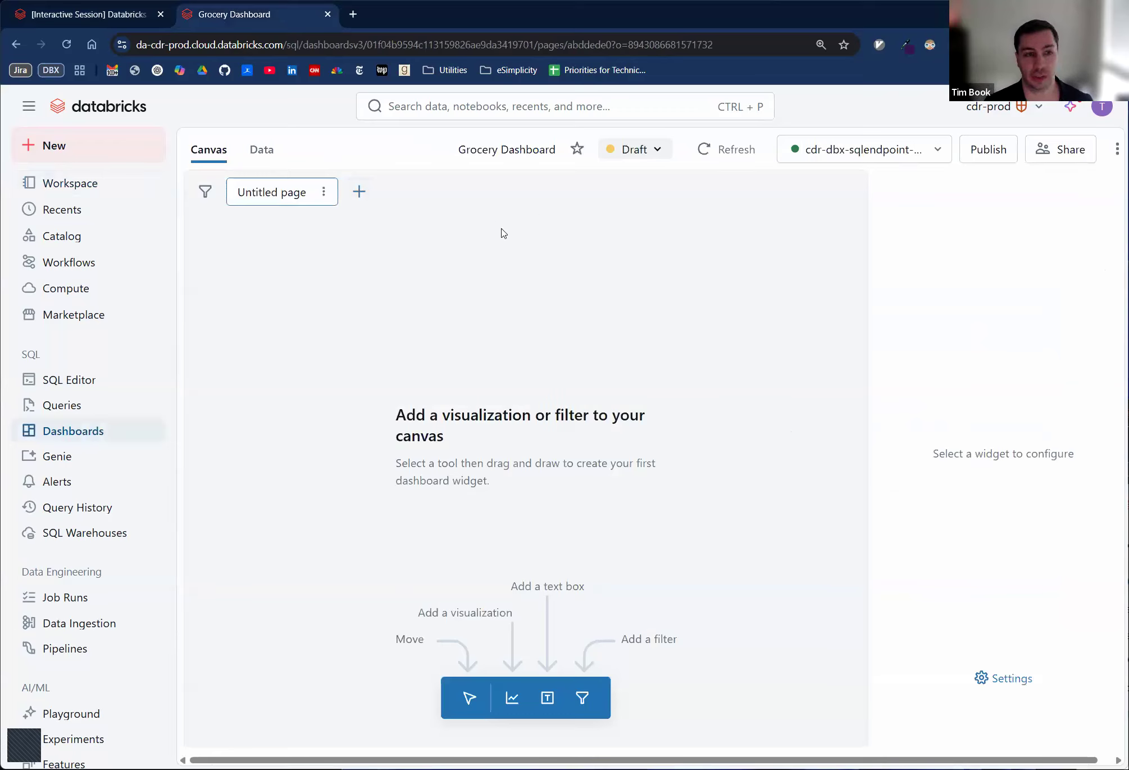
{"action": "left_click", "coordinate": [264, 157]}
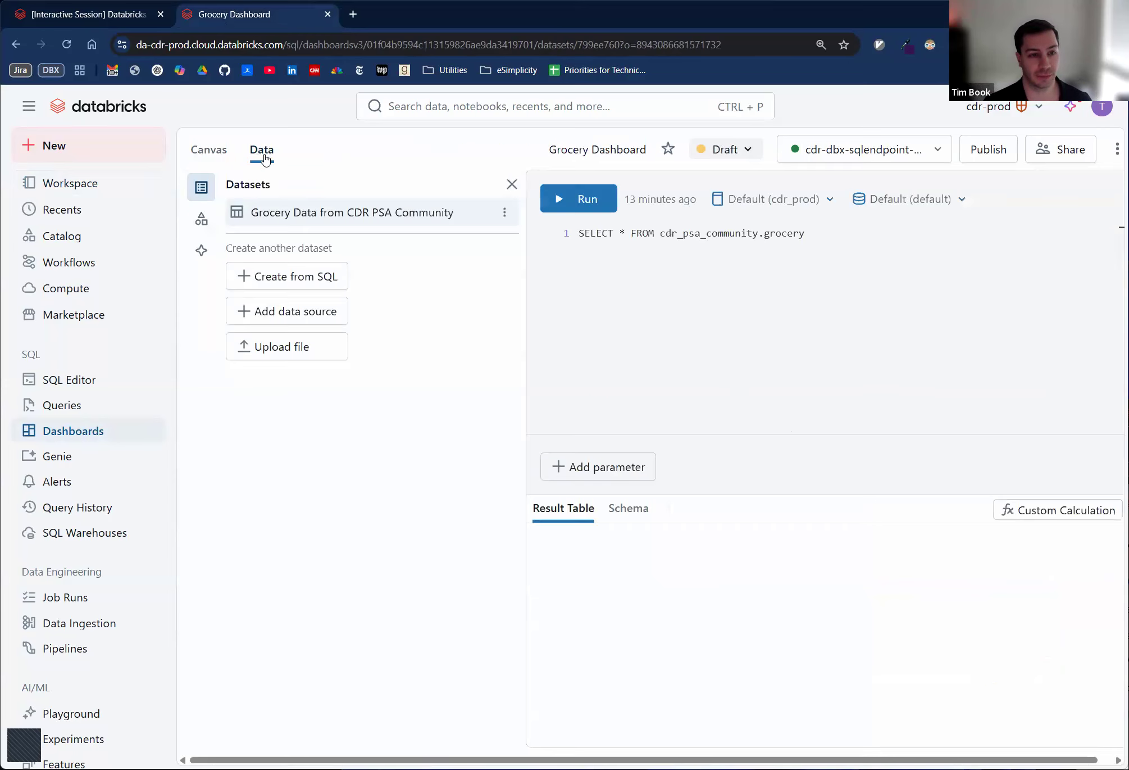
{"action": "left_click", "coordinate": [868, 237]}
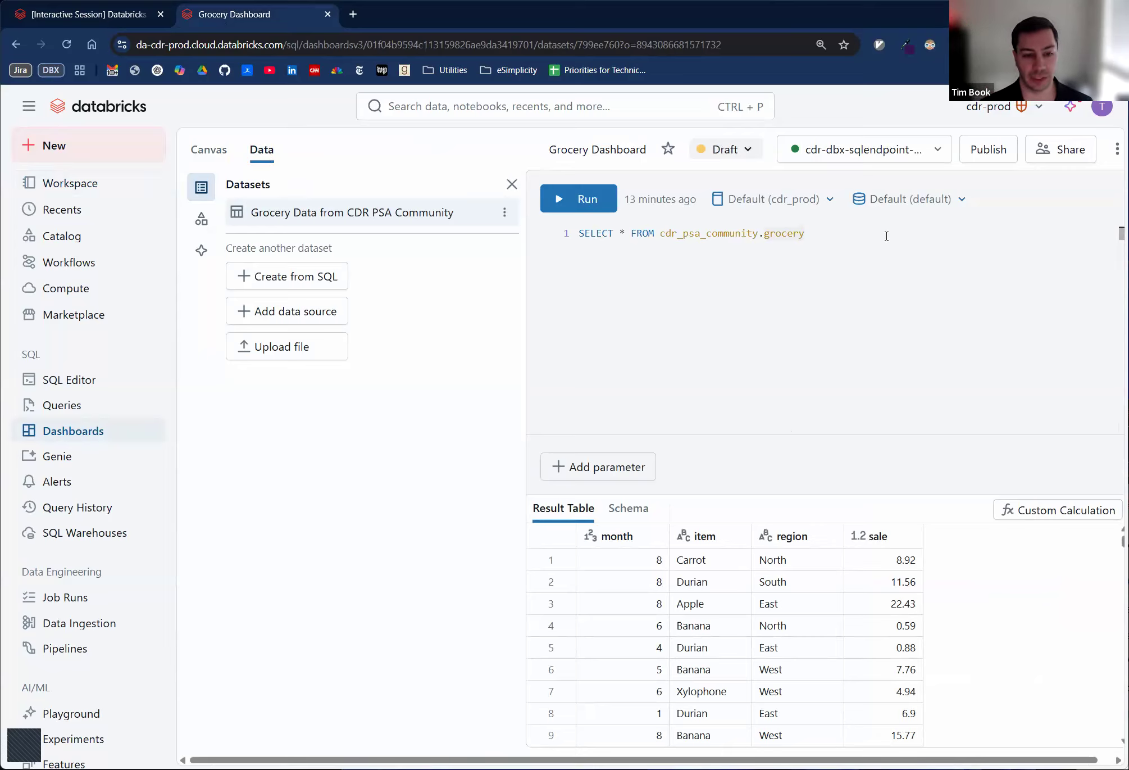
{"action": "key", "text": "ctrl+Return"}
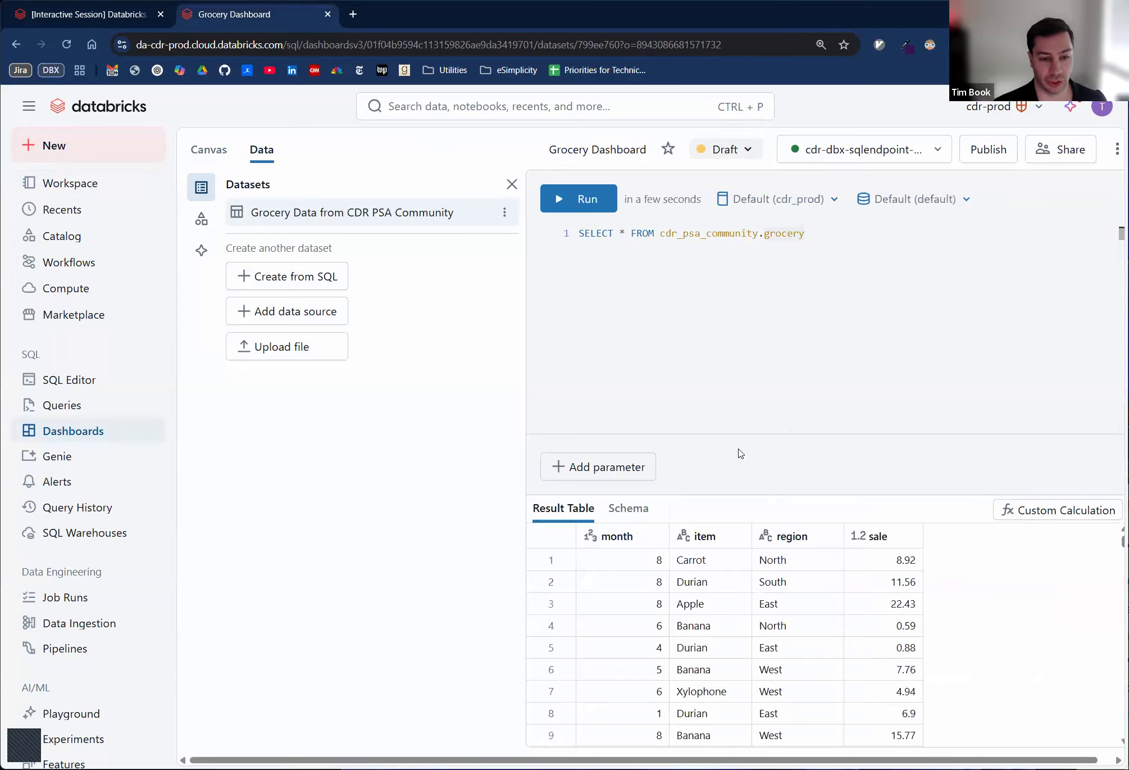
- Check the Exercise 1 requirements, add WHERE item != 'Xylophone' to the grocery query on its own line, and run it
{"action": "left_click", "coordinate": [107, 14]}
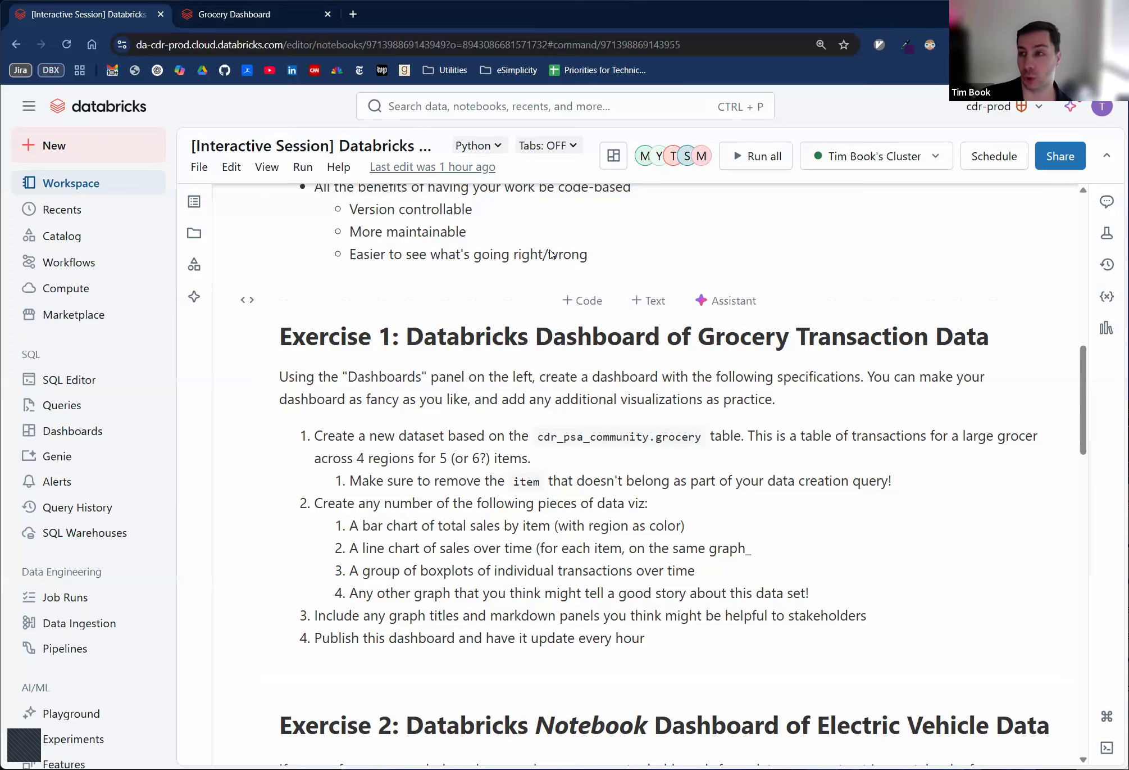
{"action": "left_click", "coordinate": [214, 8]}
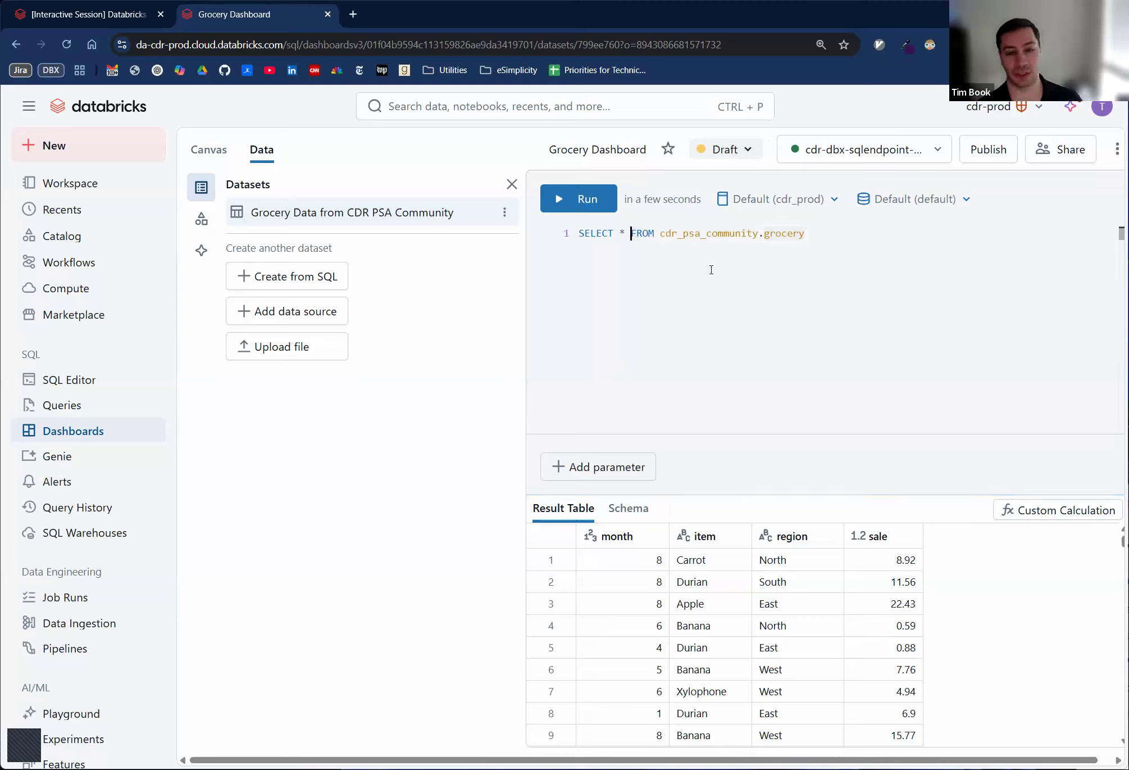
{"action": "key", "text": "Return"}
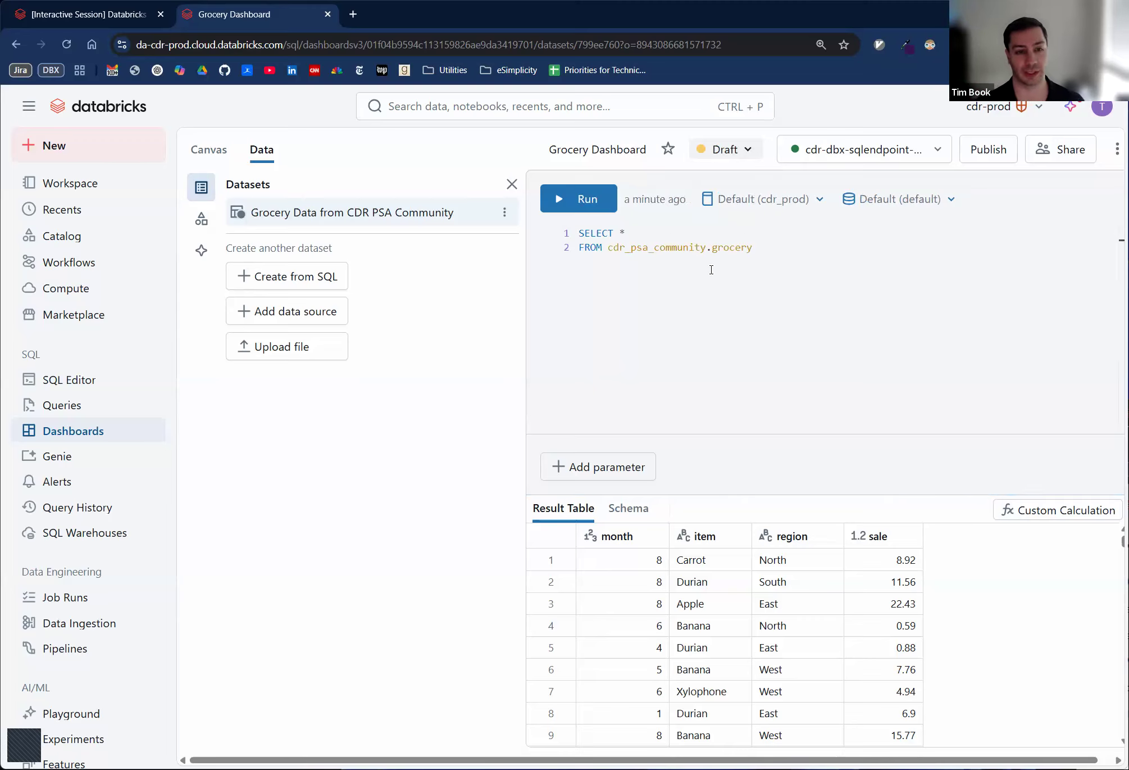
{"action": "left_click", "coordinate": [712, 269]}
{"action": "key", "text": "Return"}
{"action": "type", "text": "WHERE item != 'Xylophone"}
{"action": "key", "text": "ctrl+Return"}
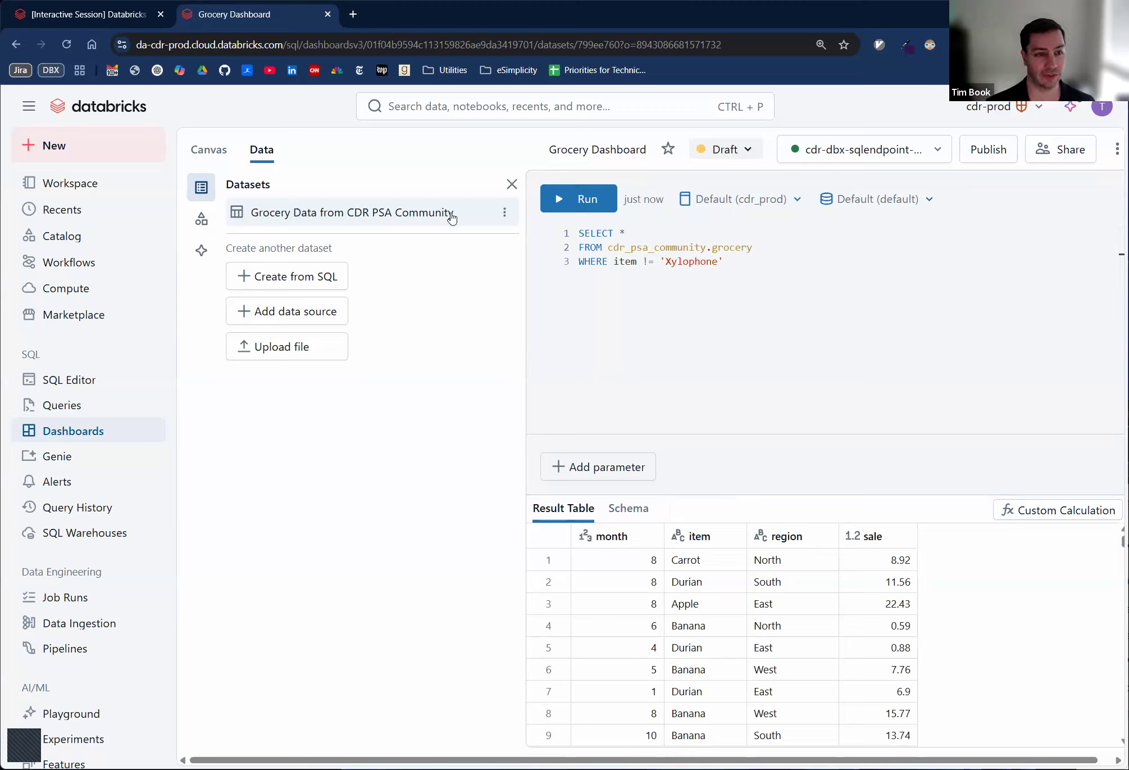
- Rename the dataset Grocery Data from CDR PSA Community as grocery
{"action": "left_click", "coordinate": [504, 212]}
{"action": "left_click", "coordinate": [510, 242]}
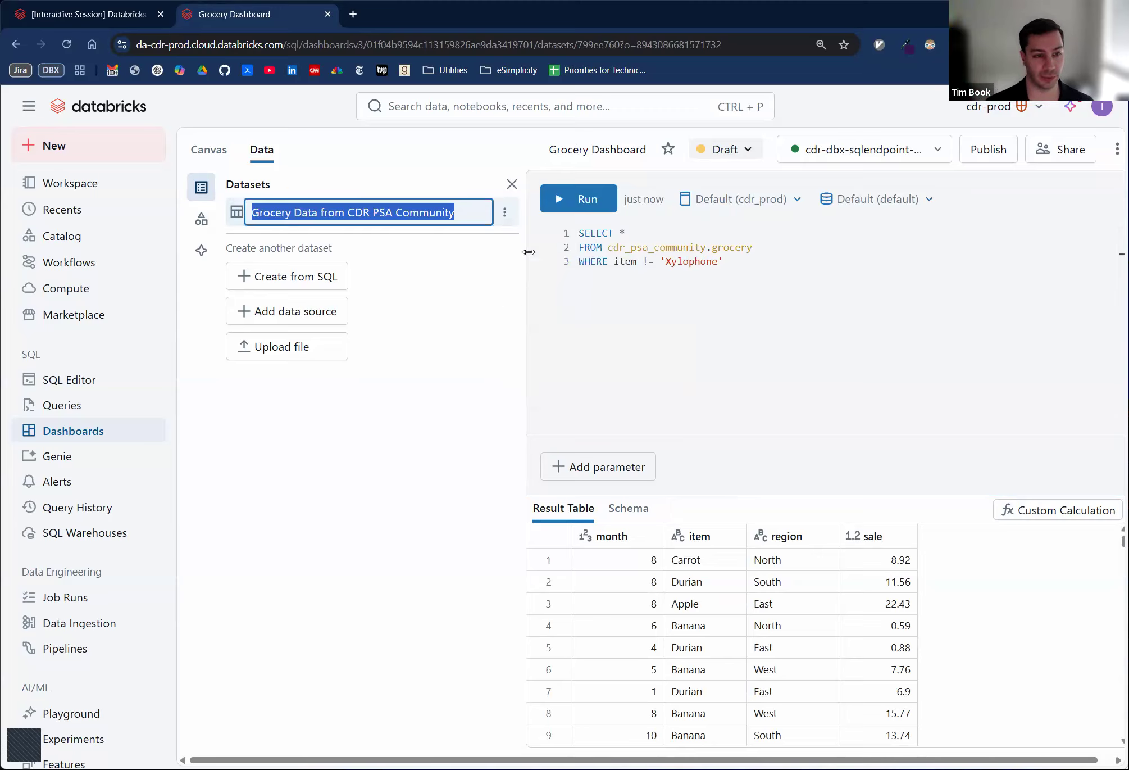
{"action": "type", "text": "grocery"}
{"action": "key", "text": "Return"}
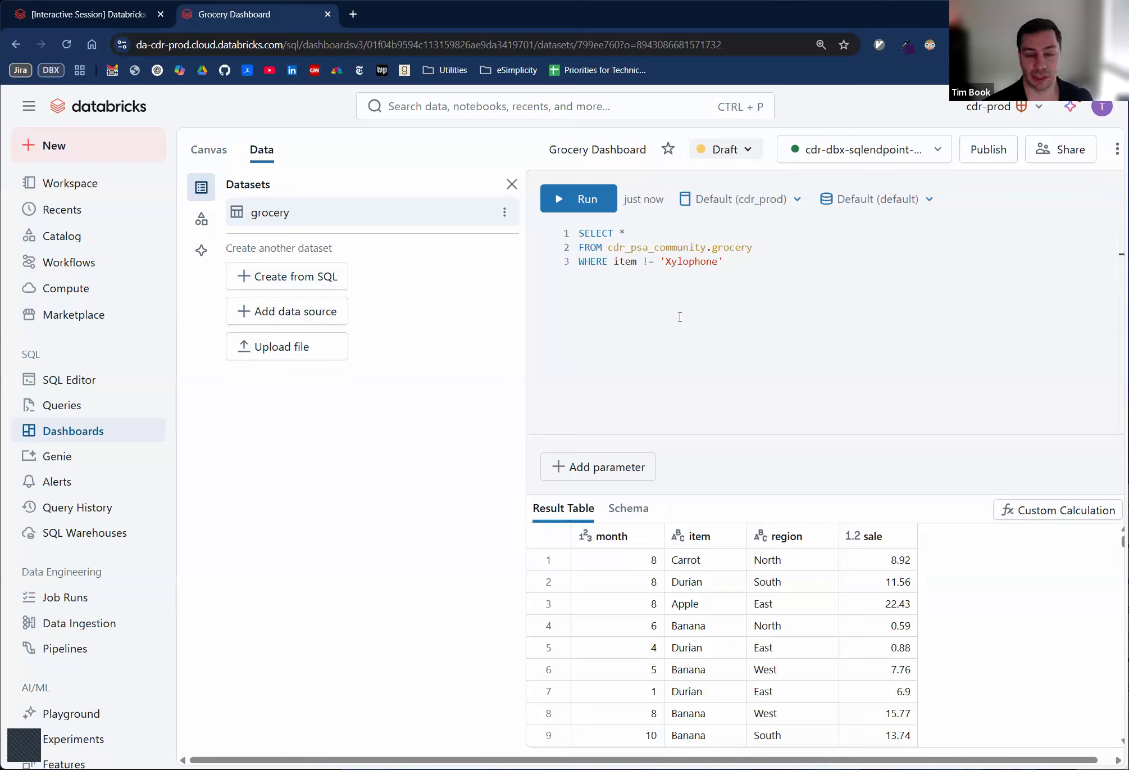
- Check the Exercise 1 chart requirements and place a Bar visualization widget on the grocery dataset at the top centre of the canvas
{"action": "left_click", "coordinate": [91, 17]}
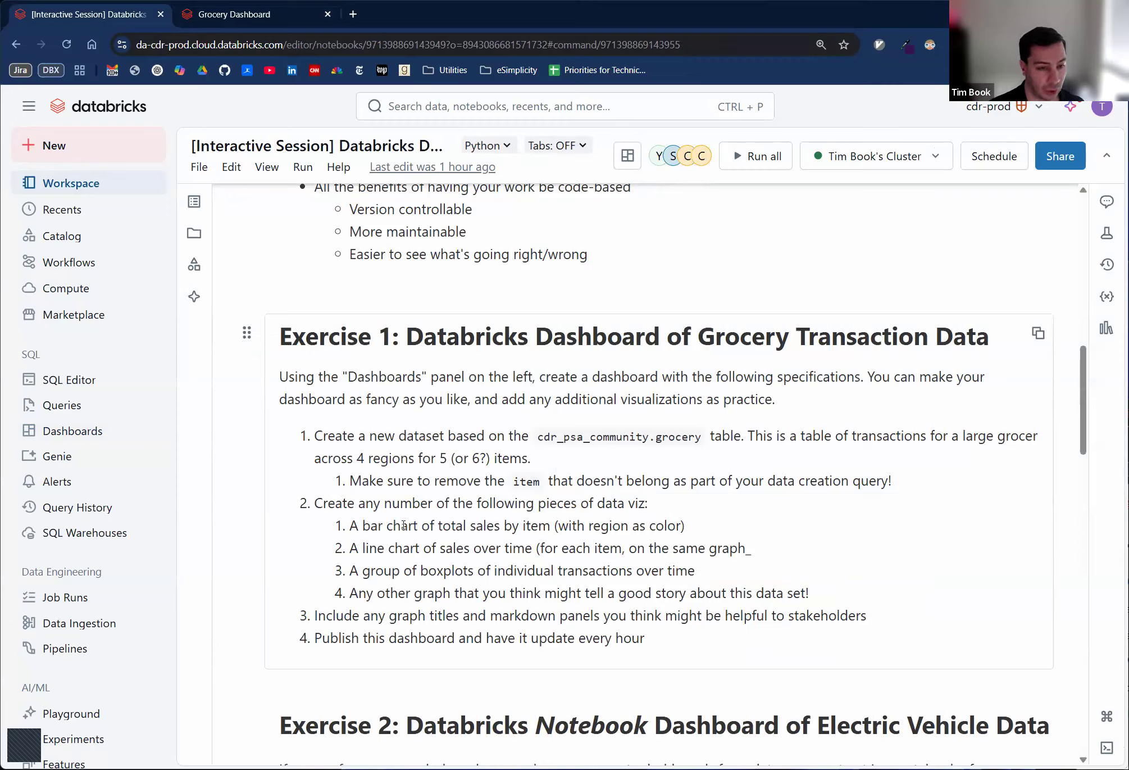
{"action": "left_click", "coordinate": [234, 14]}
{"action": "left_click", "coordinate": [512, 697]}
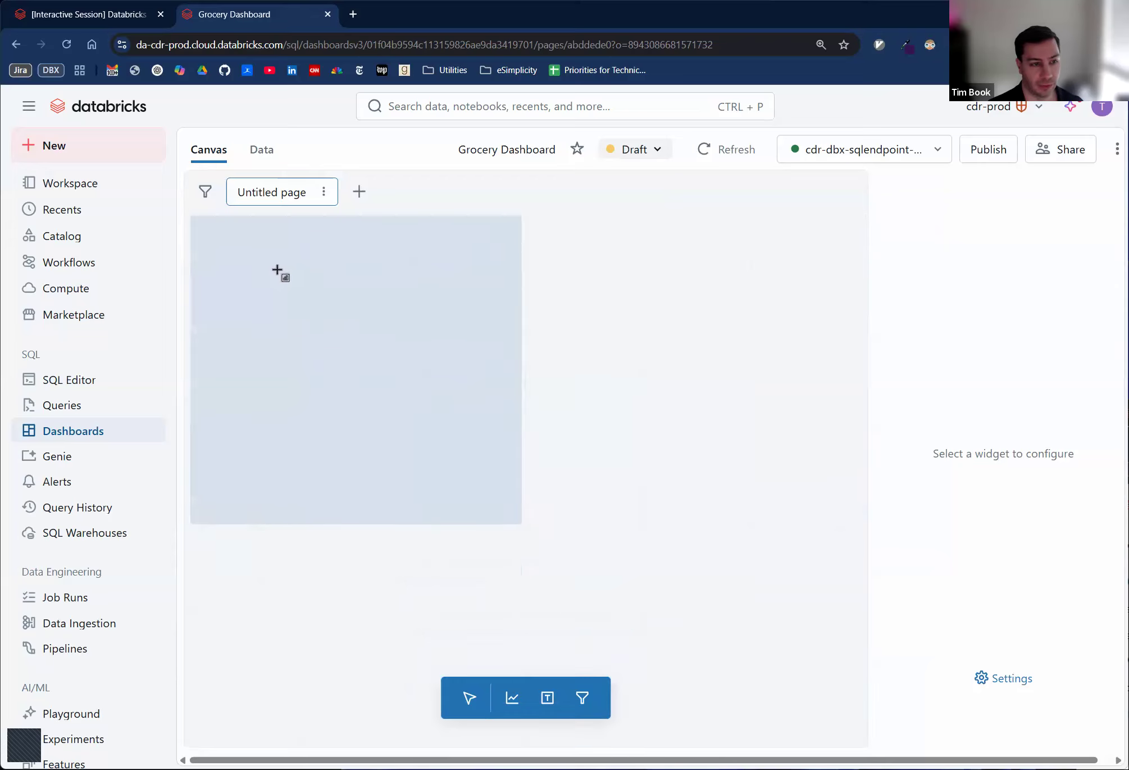
{"action": "left_click", "coordinate": [382, 302]}
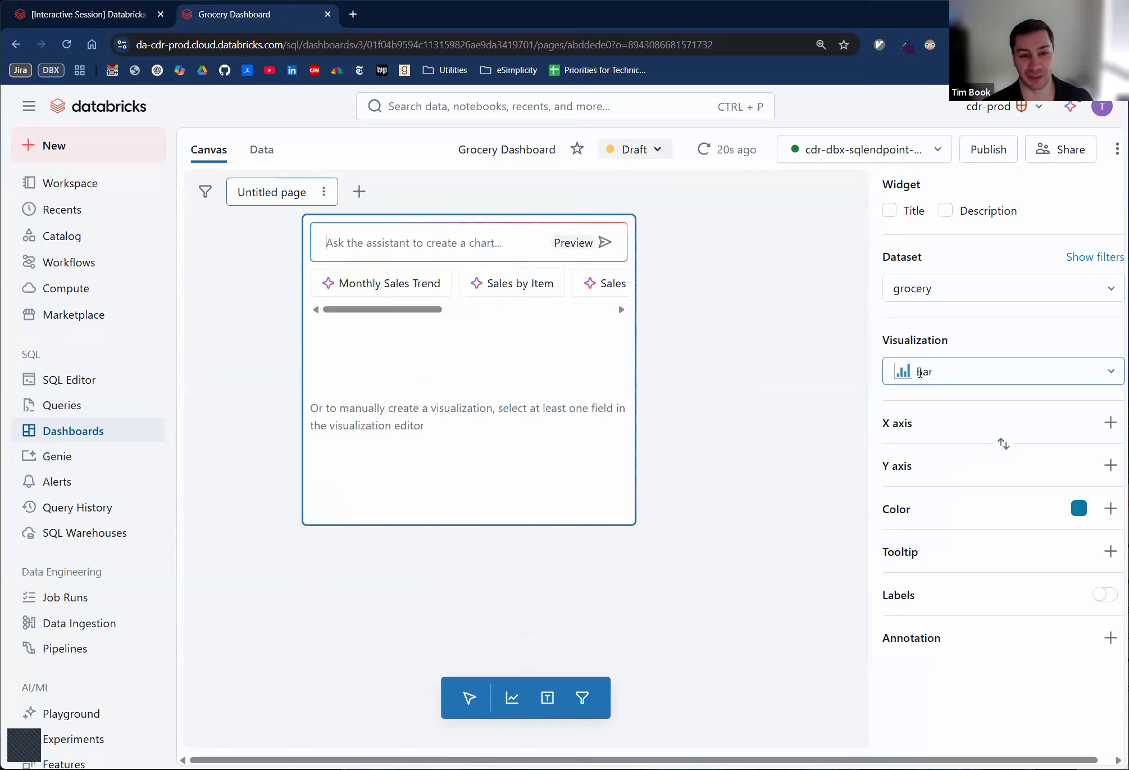
{"action": "left_click", "coordinate": [919, 372]}
{"action": "left_click", "coordinate": [923, 445]}
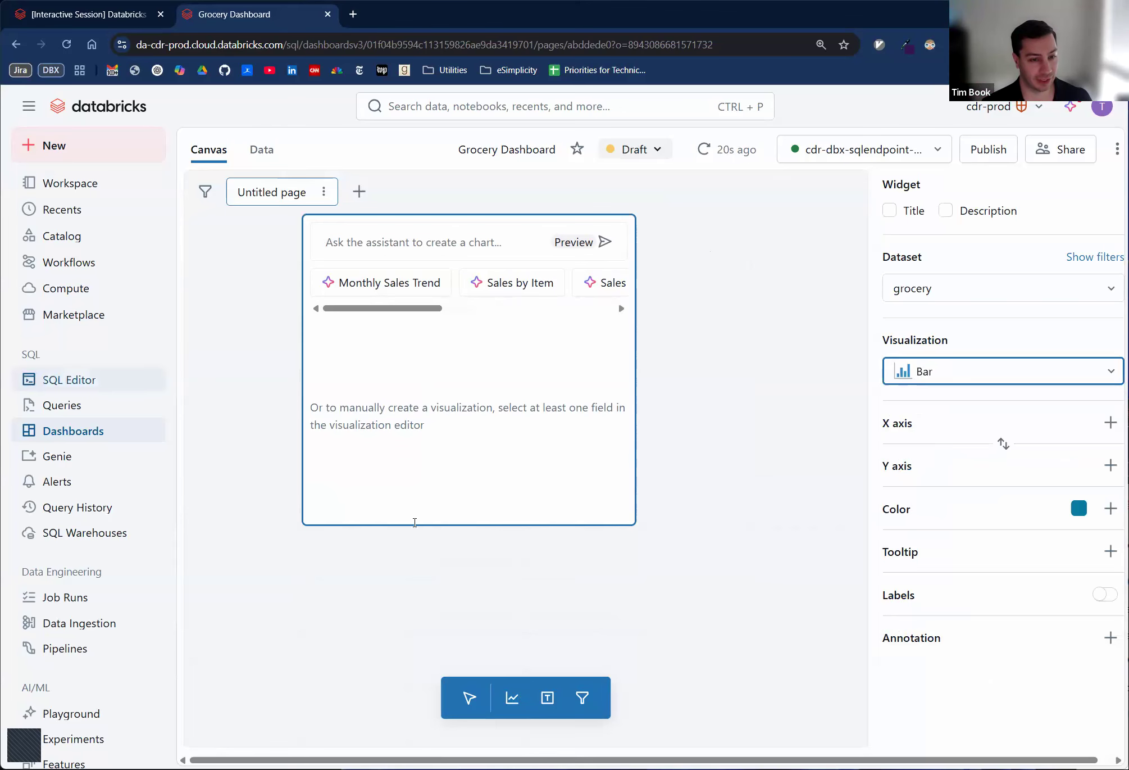
- Recheck the bar chart requirement, then plot item on the X axis and sale with the SUM transform on the Y axis
{"action": "key", "text": "ctrl+shift+Tab"}
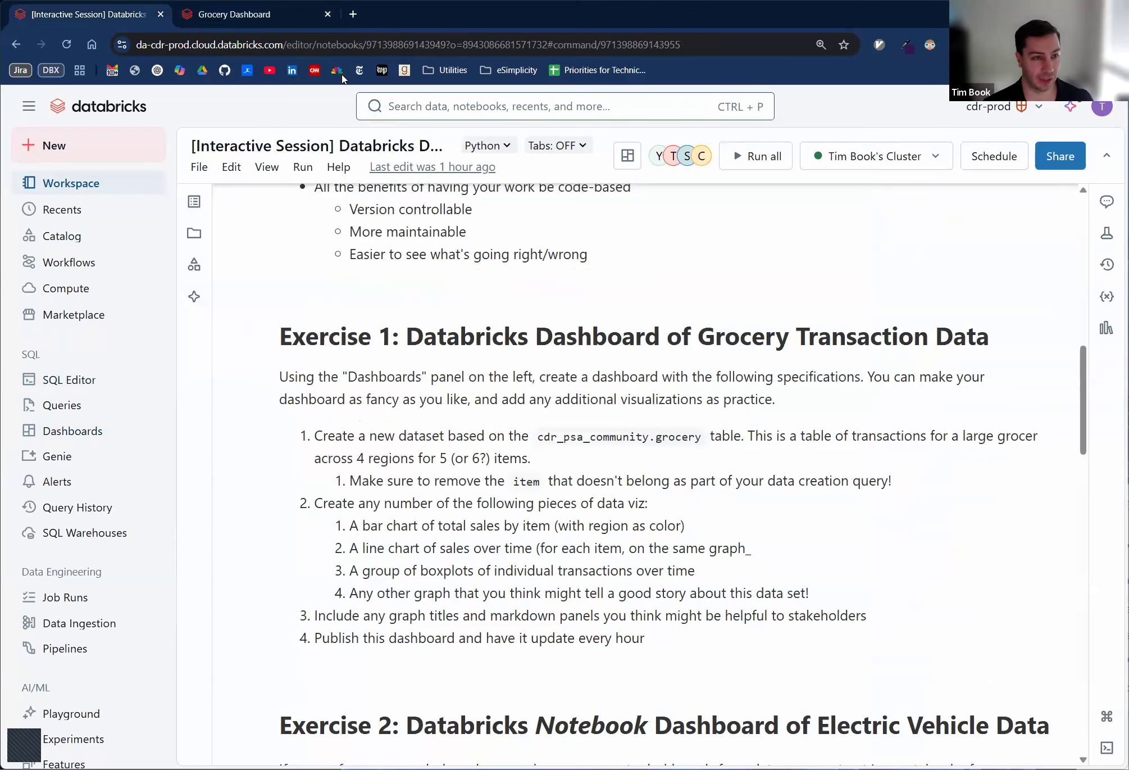
{"action": "left_click", "coordinate": [268, 15]}
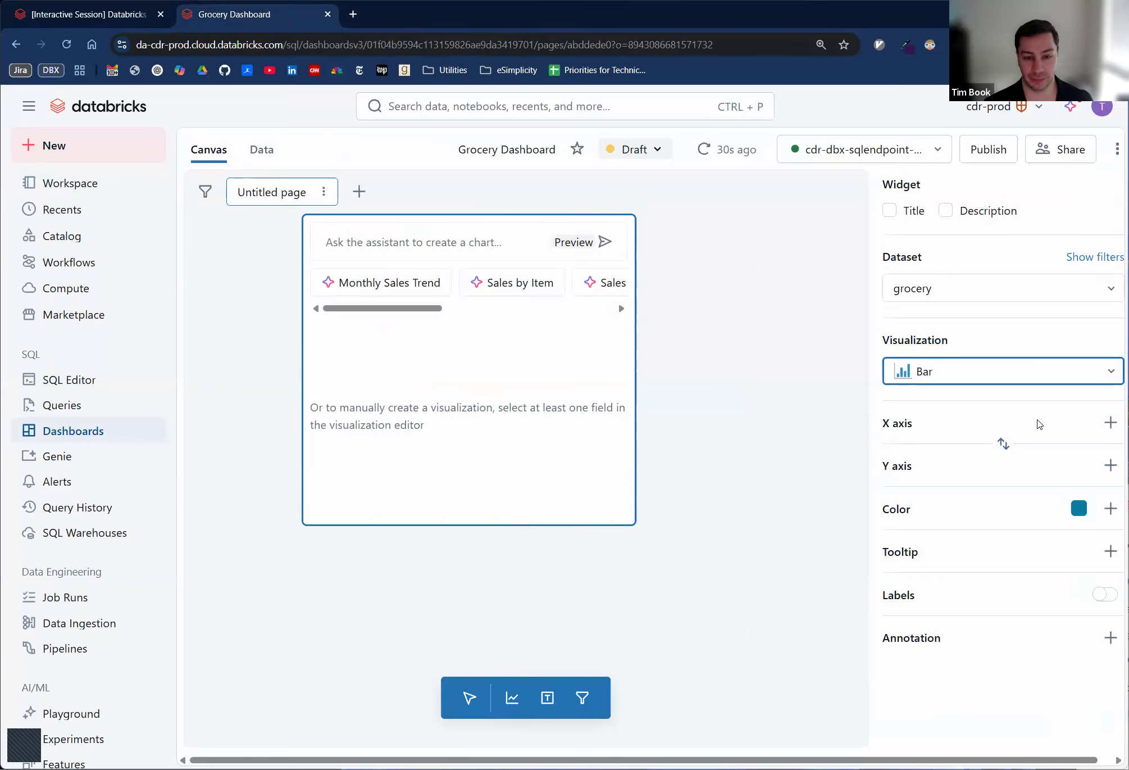
{"action": "left_click", "coordinate": [1108, 422]}
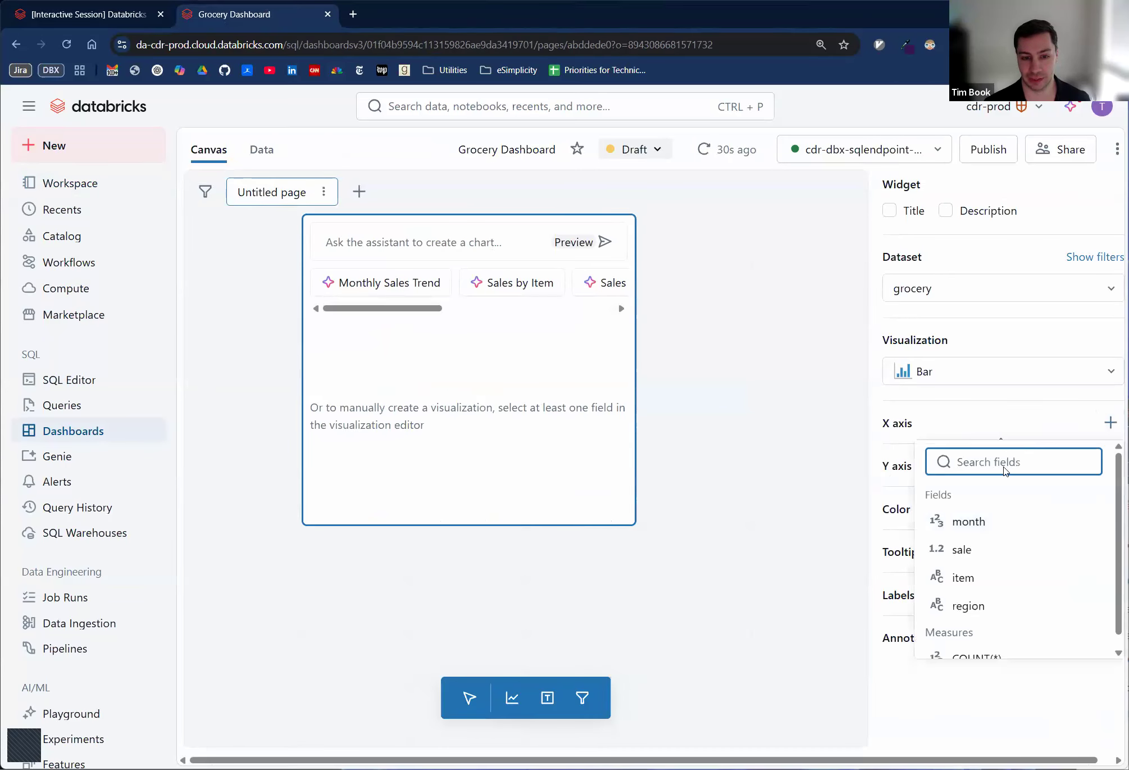
{"action": "left_click", "coordinate": [973, 578]}
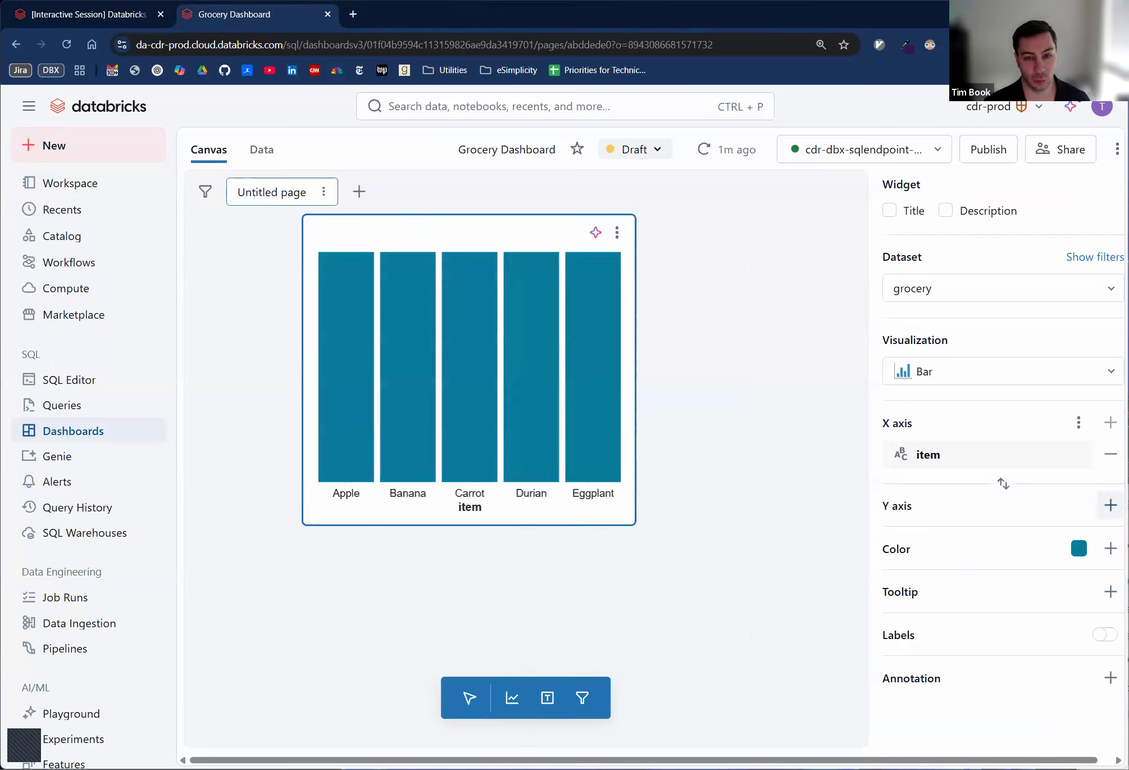
{"action": "left_click", "coordinate": [1110, 505]}
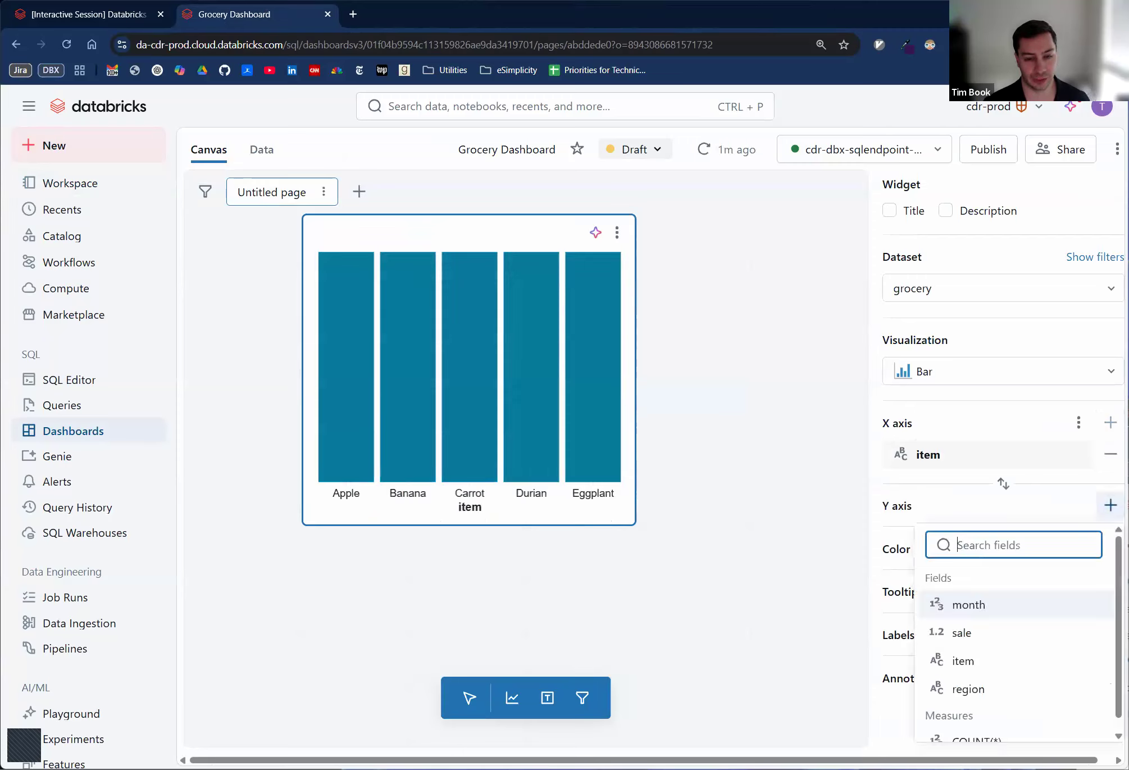
{"action": "left_click", "coordinate": [980, 631]}
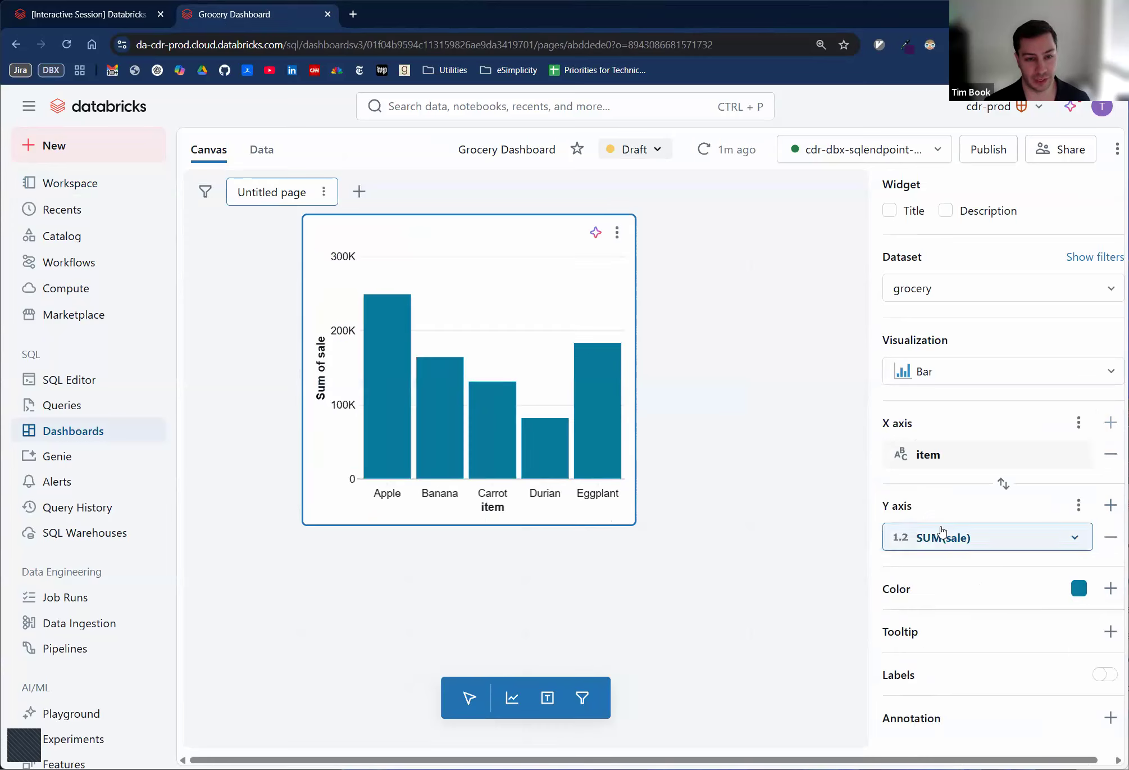
{"action": "left_click", "coordinate": [940, 537]}
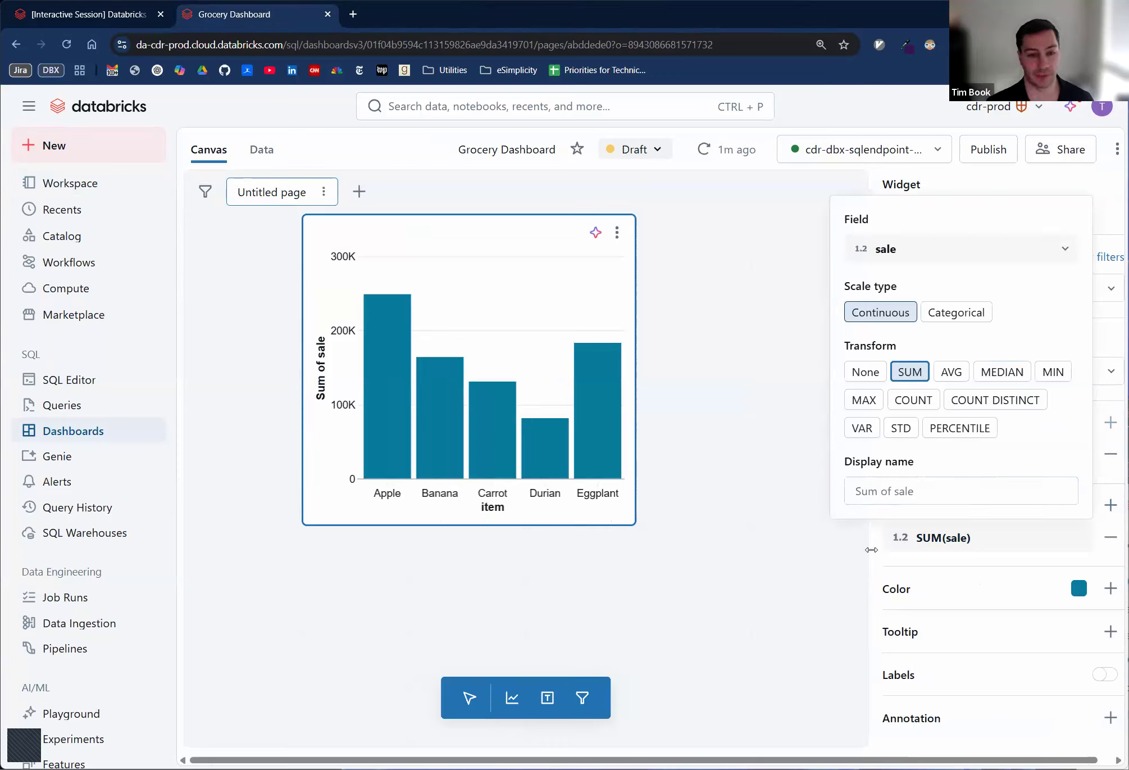
{"action": "left_click", "coordinate": [877, 551]}
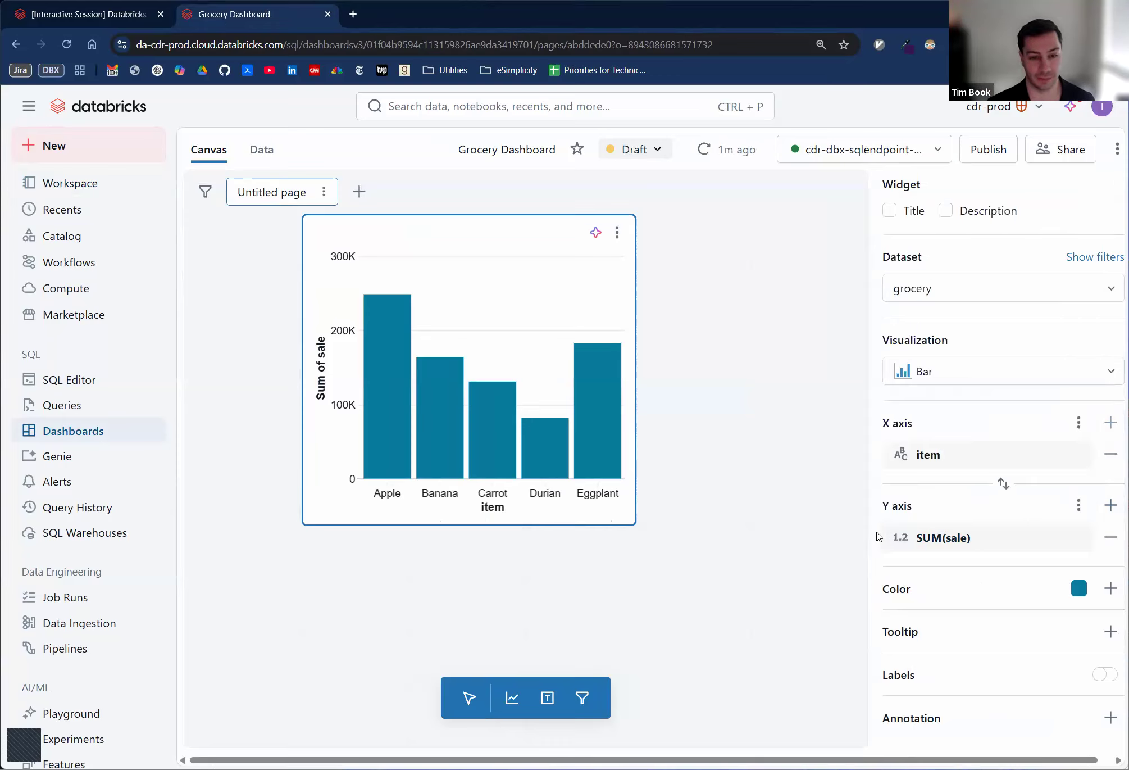
- Recheck the exercise's color requirement and color the bar chart by region
{"action": "left_click", "coordinate": [80, 15]}
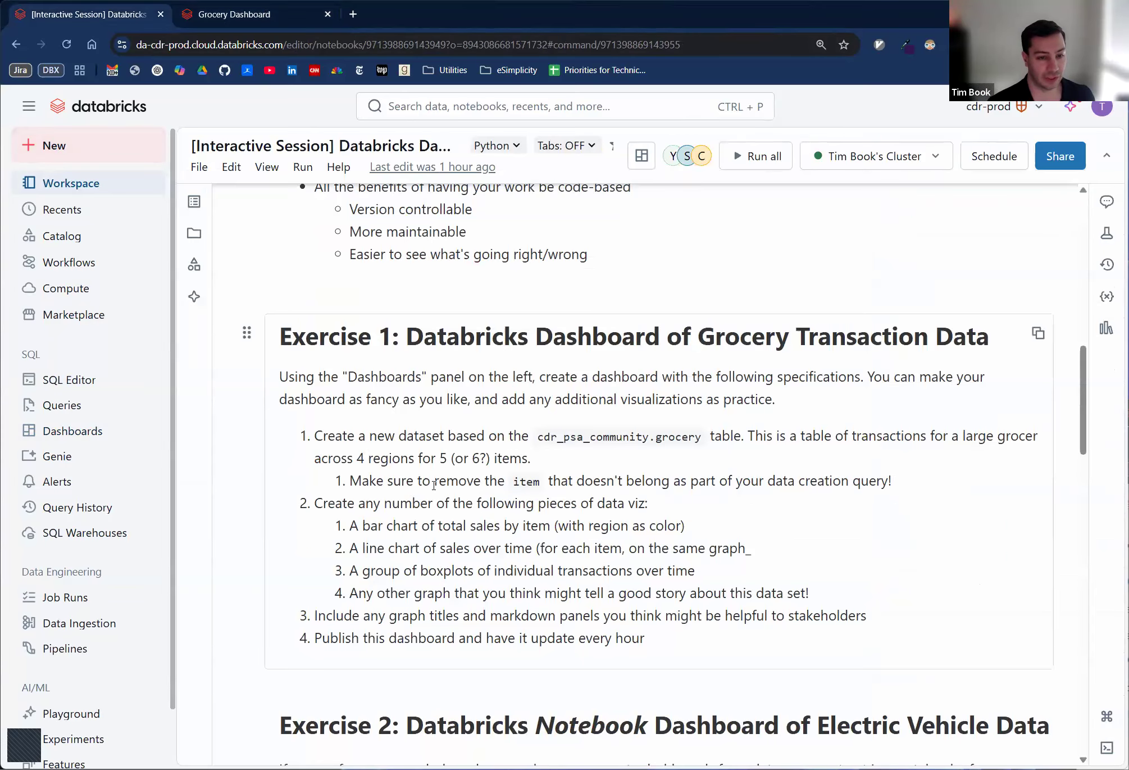
{"action": "left_click", "coordinate": [255, 17]}
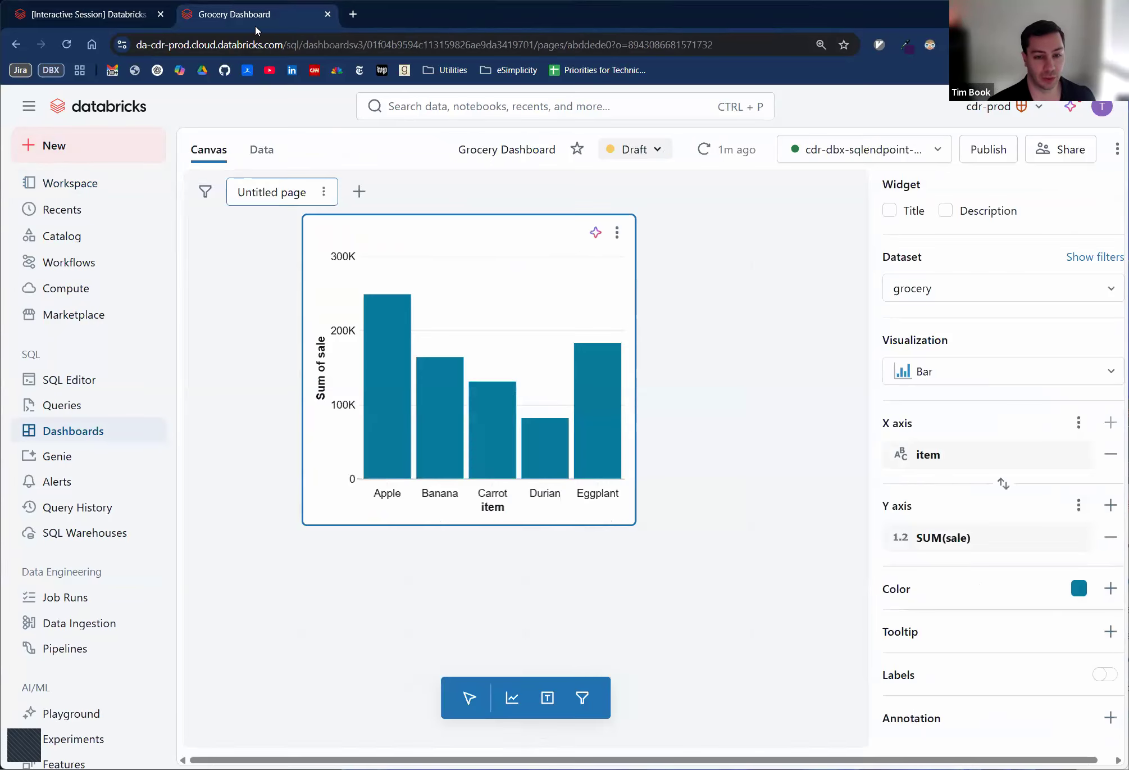
{"action": "left_click", "coordinate": [1110, 588]}
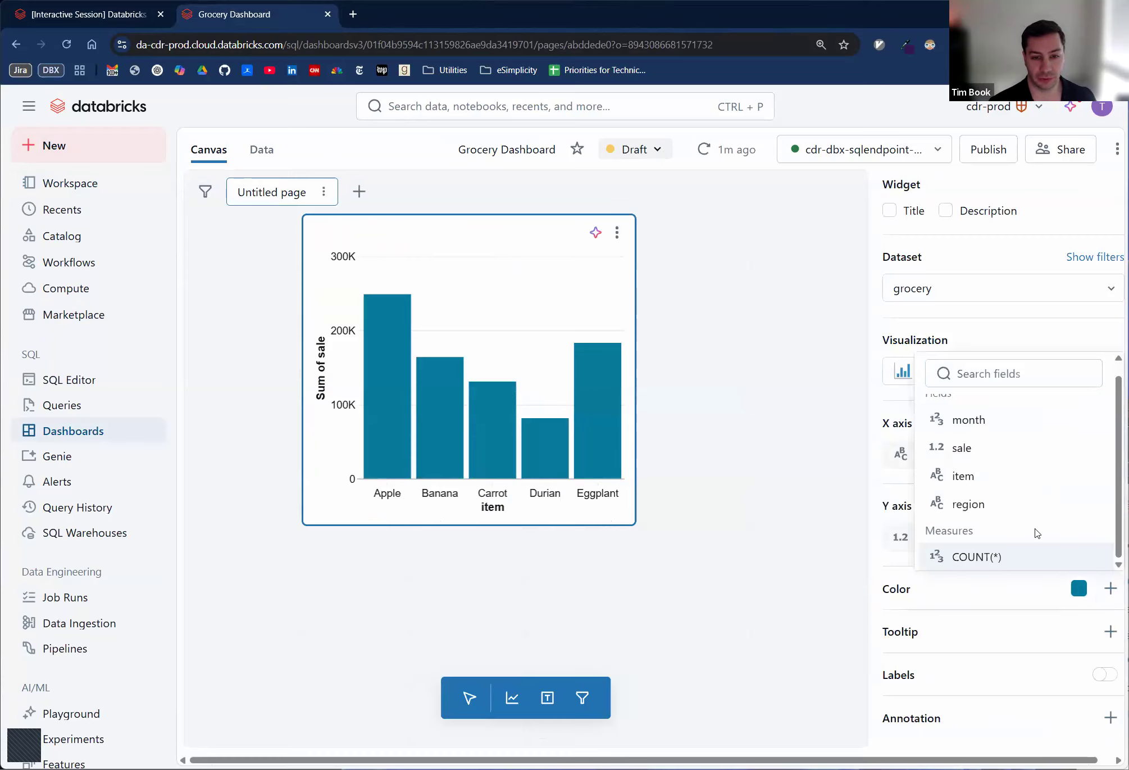
{"action": "left_click", "coordinate": [965, 504]}
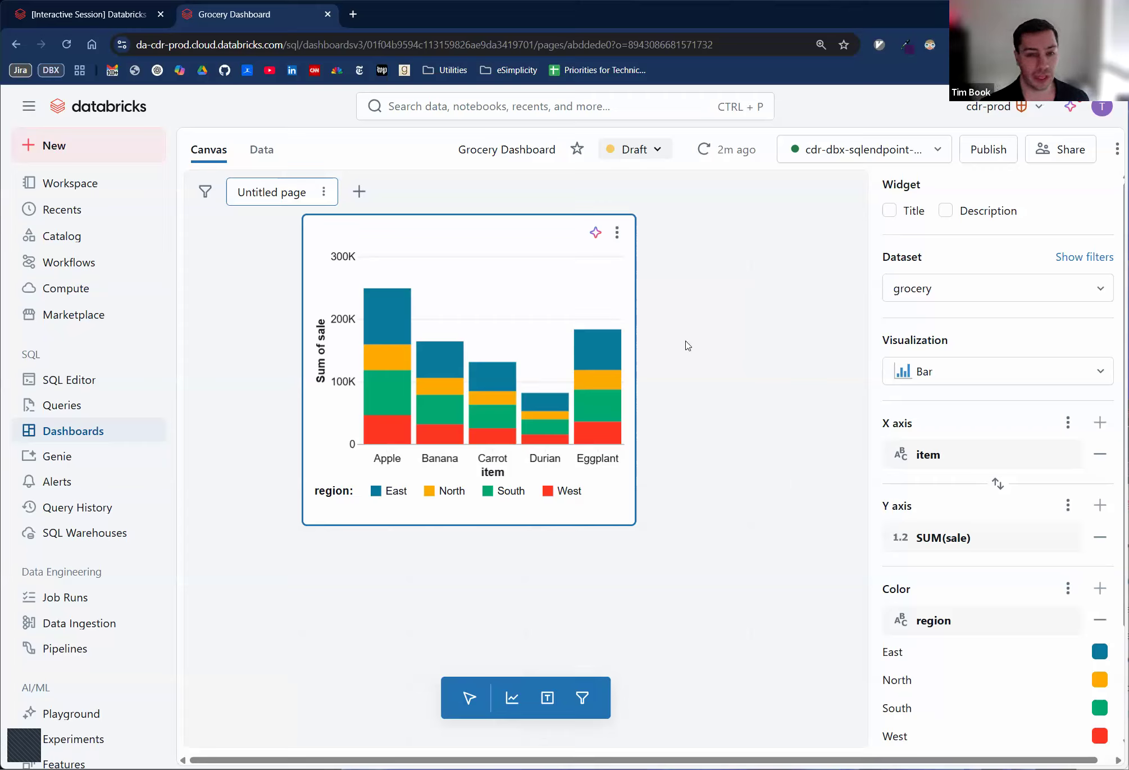
- Try showing data labels on the bar chart's segments
{"action": "scroll", "coordinate": [921, 506], "scroll_direction": "down", "scroll_amount": 3}
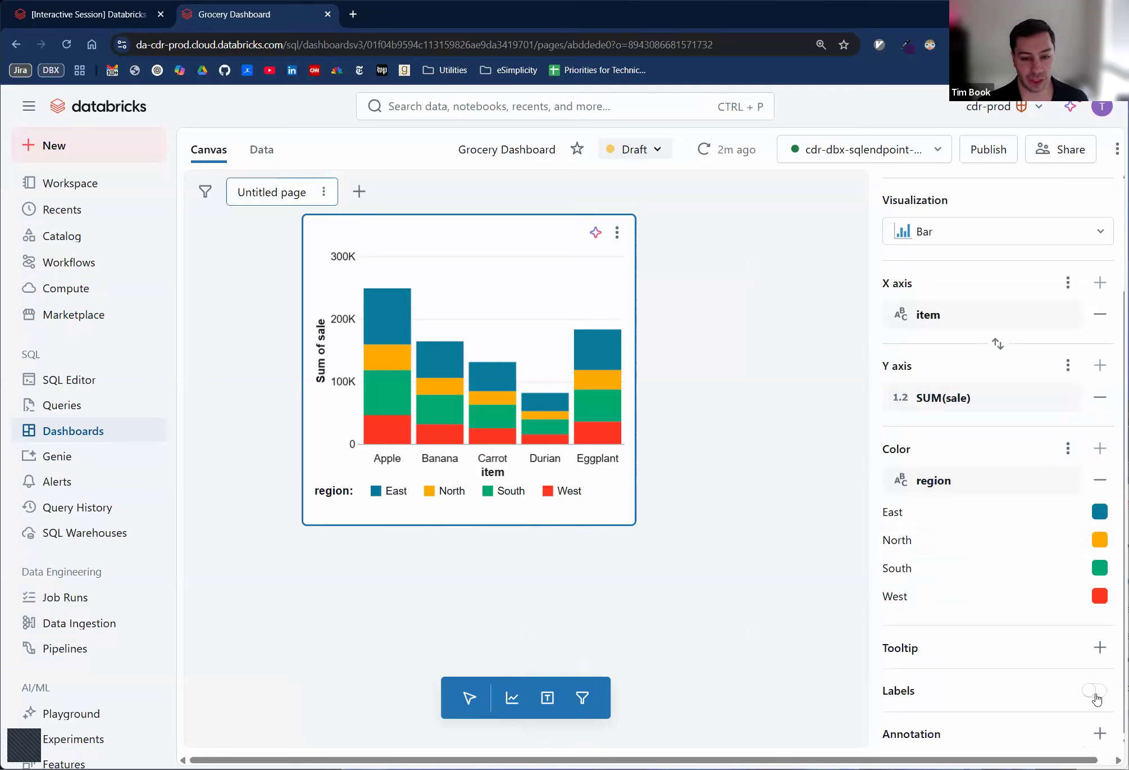
{"action": "left_click", "coordinate": [1093, 691]}
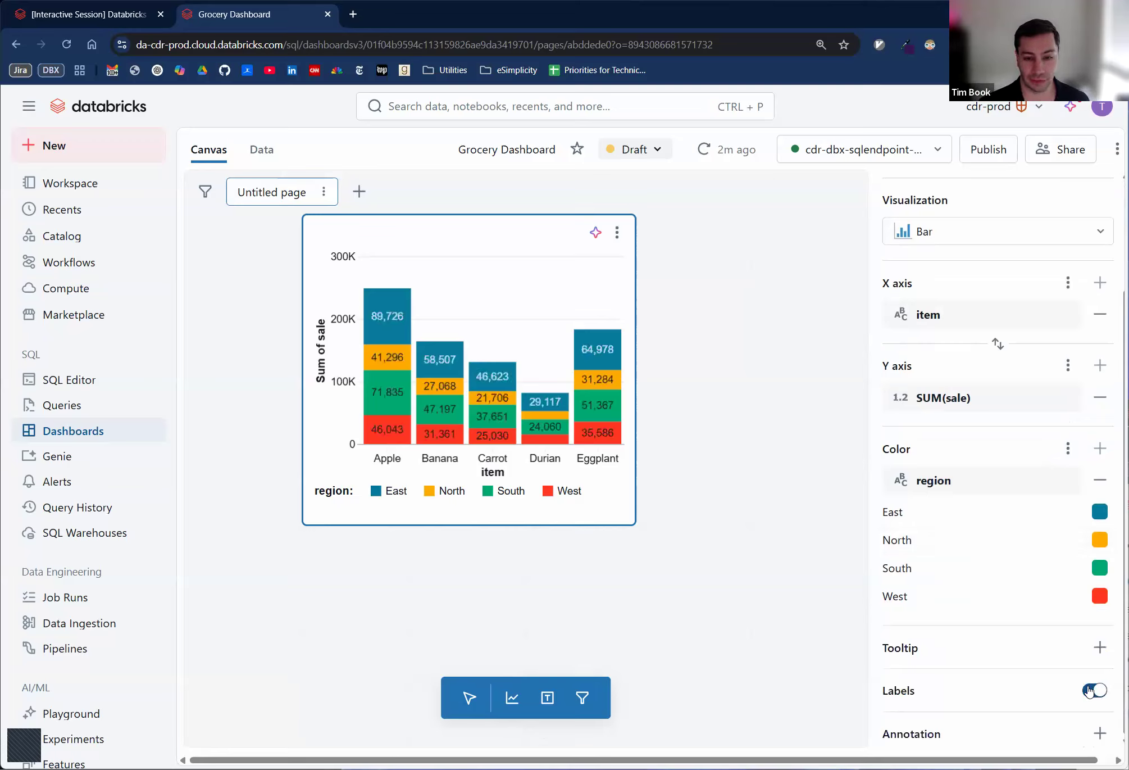
{"action": "left_click", "coordinate": [1087, 695]}
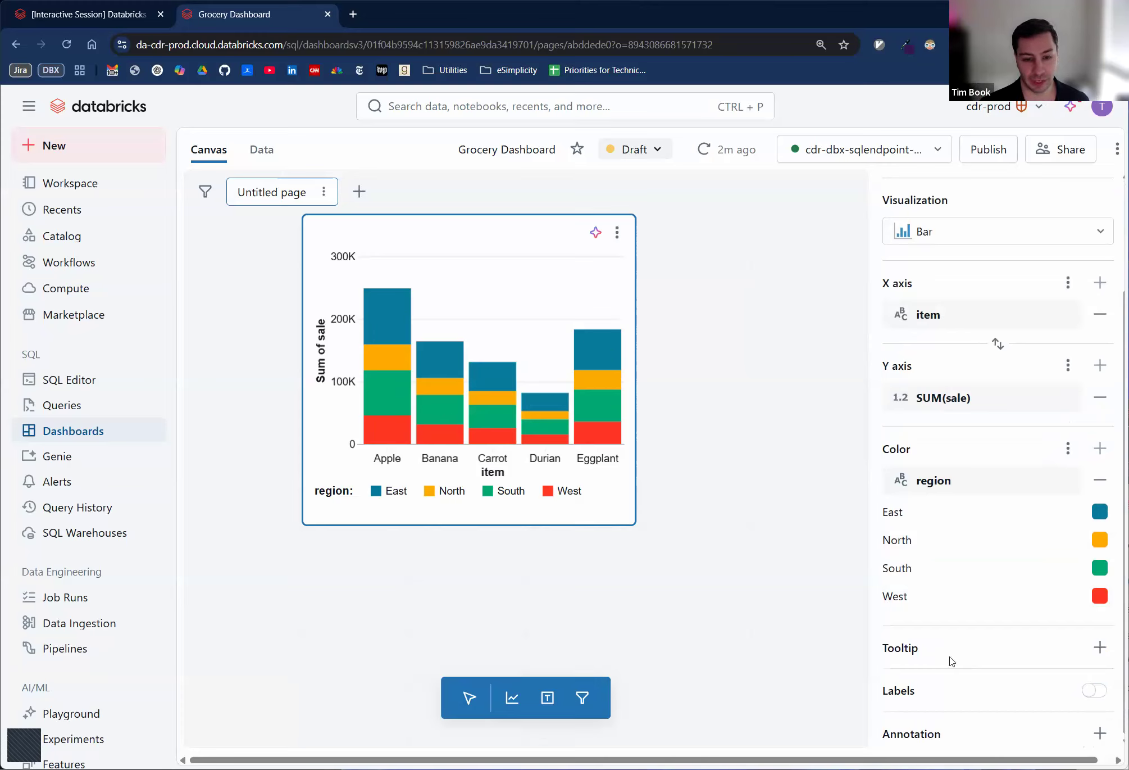
- Show the bar chart's title and set it to "Sales by Item and Region"
{"action": "scroll", "coordinate": [941, 476], "scroll_direction": "up", "scroll_amount": 3}
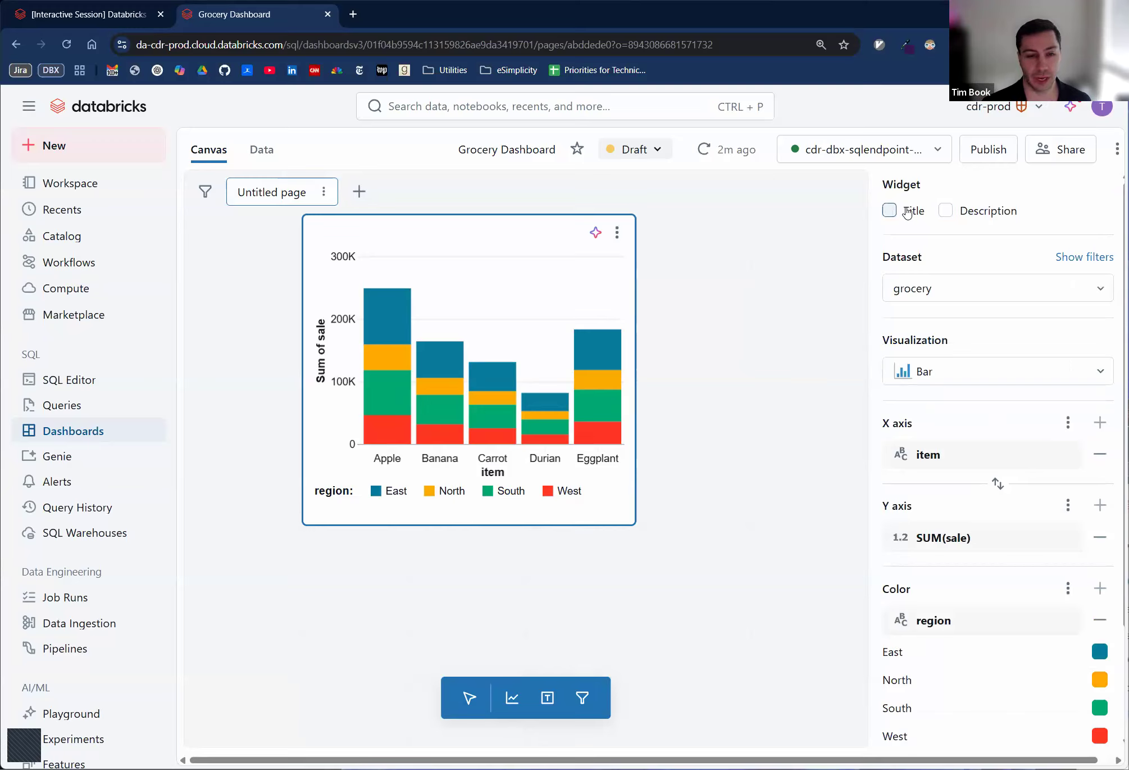
{"action": "left_click", "coordinate": [889, 210]}
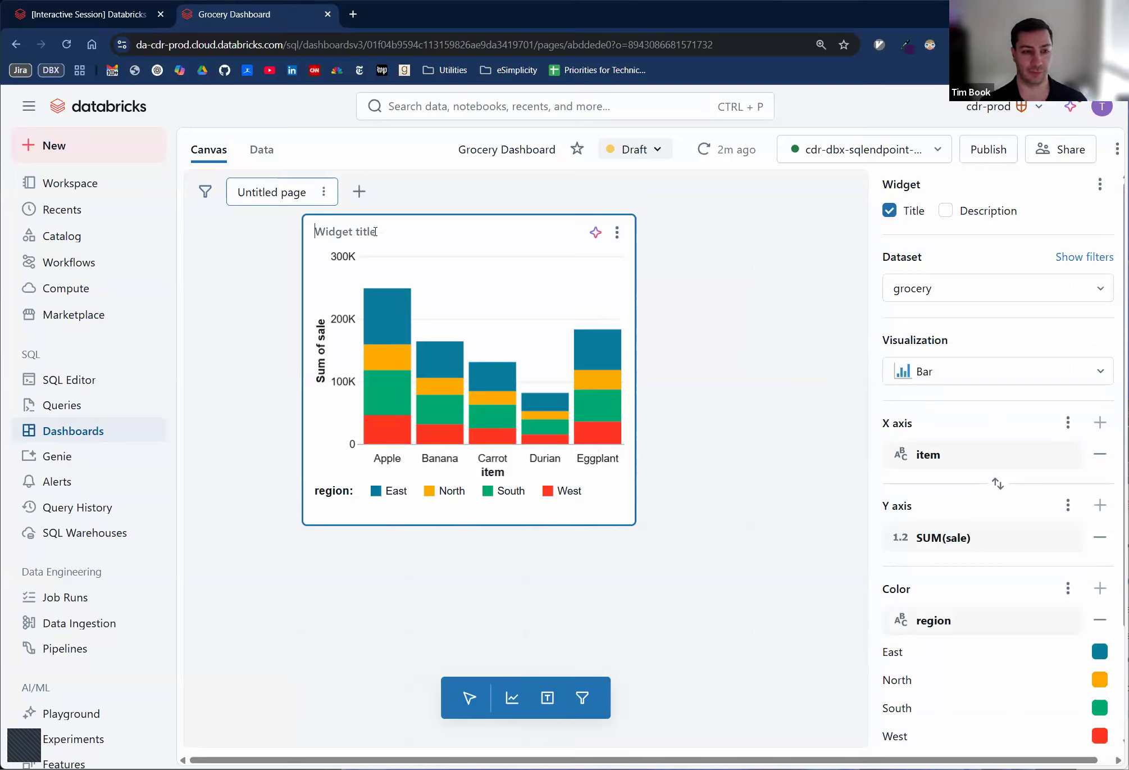
{"action": "left_click", "coordinate": [375, 231]}
{"action": "type", "text": "Sales by "}
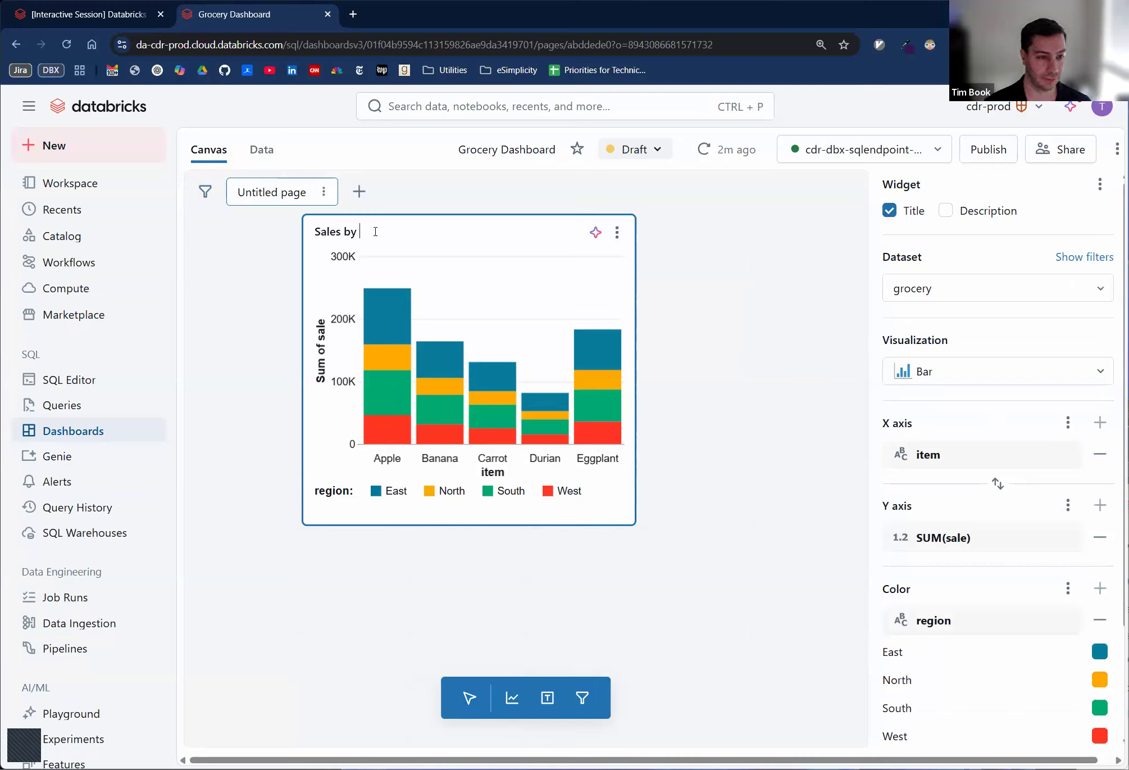
{"action": "type", "text": "Item and Region"}
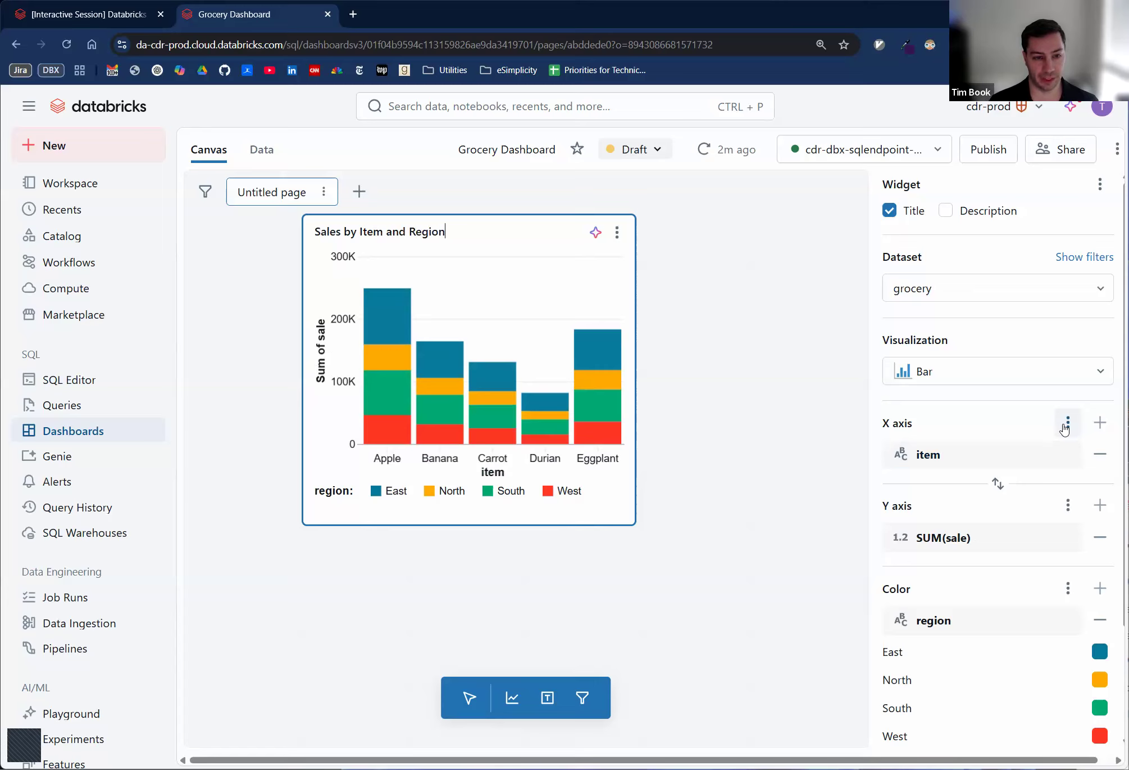
- Try a custom X axis title on the bar chart, clear it, and hide the X axis title instead
{"action": "left_click", "coordinate": [1066, 425]}
{"action": "left_click", "coordinate": [962, 490]}
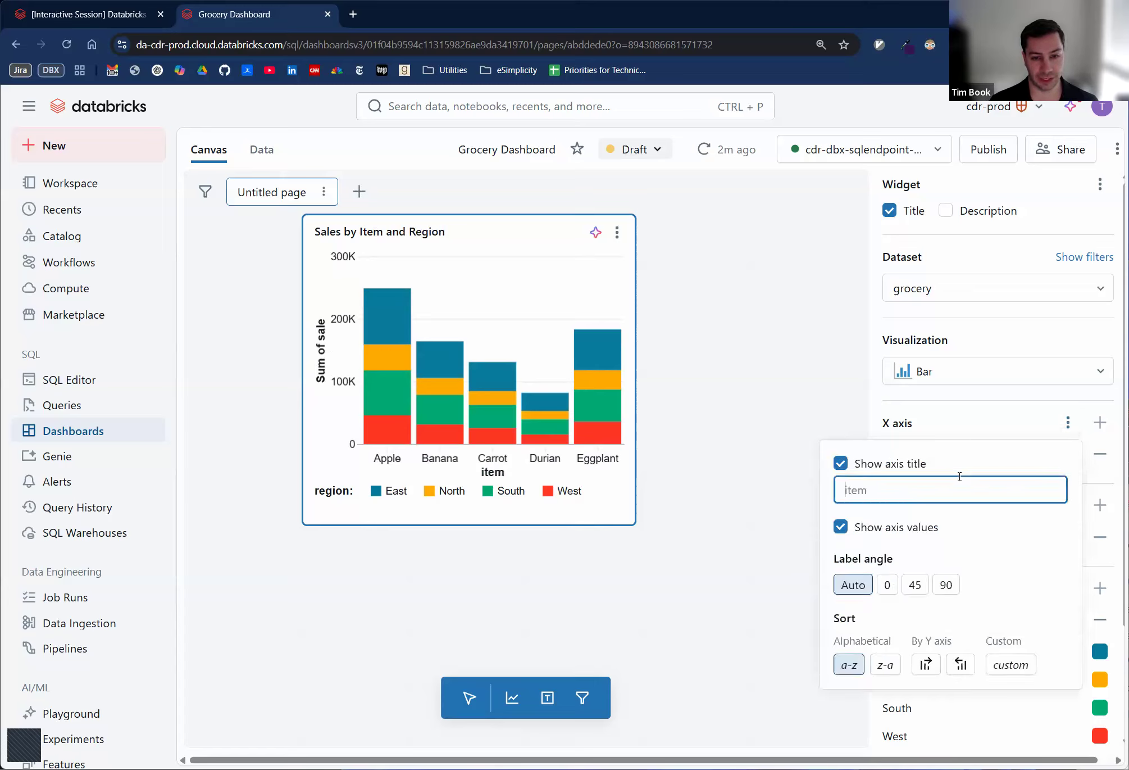
{"action": "type", "text": "Item"}
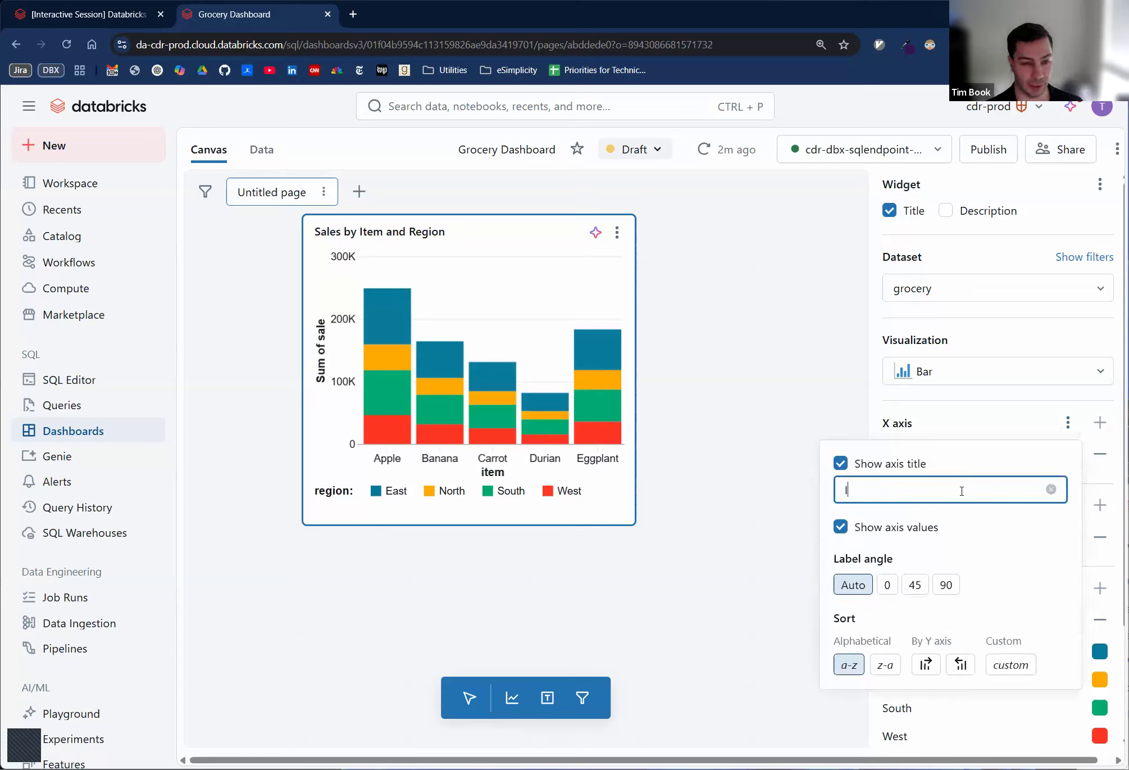
{"action": "key", "text": "BackSpace"}
{"action": "key", "text": "BackSpace"}
{"action": "key", "text": "BackSpace"}
{"action": "key", "text": "BackSpace"}
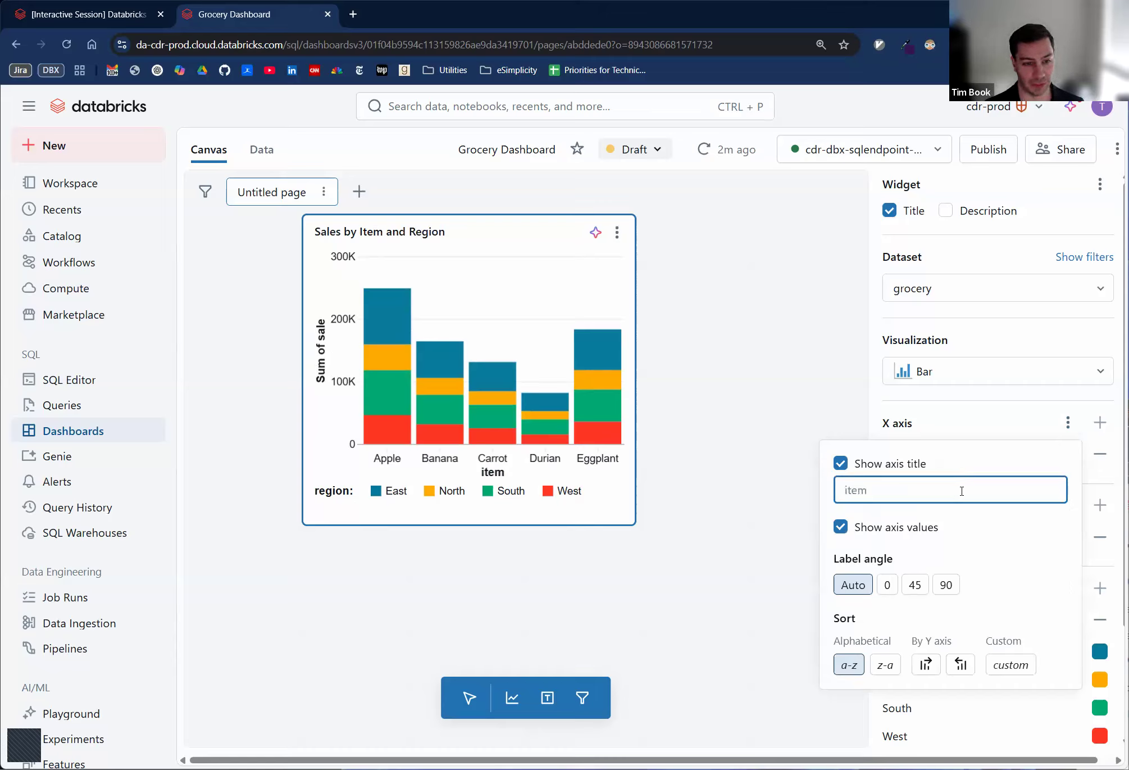
{"action": "left_click", "coordinate": [841, 464]}
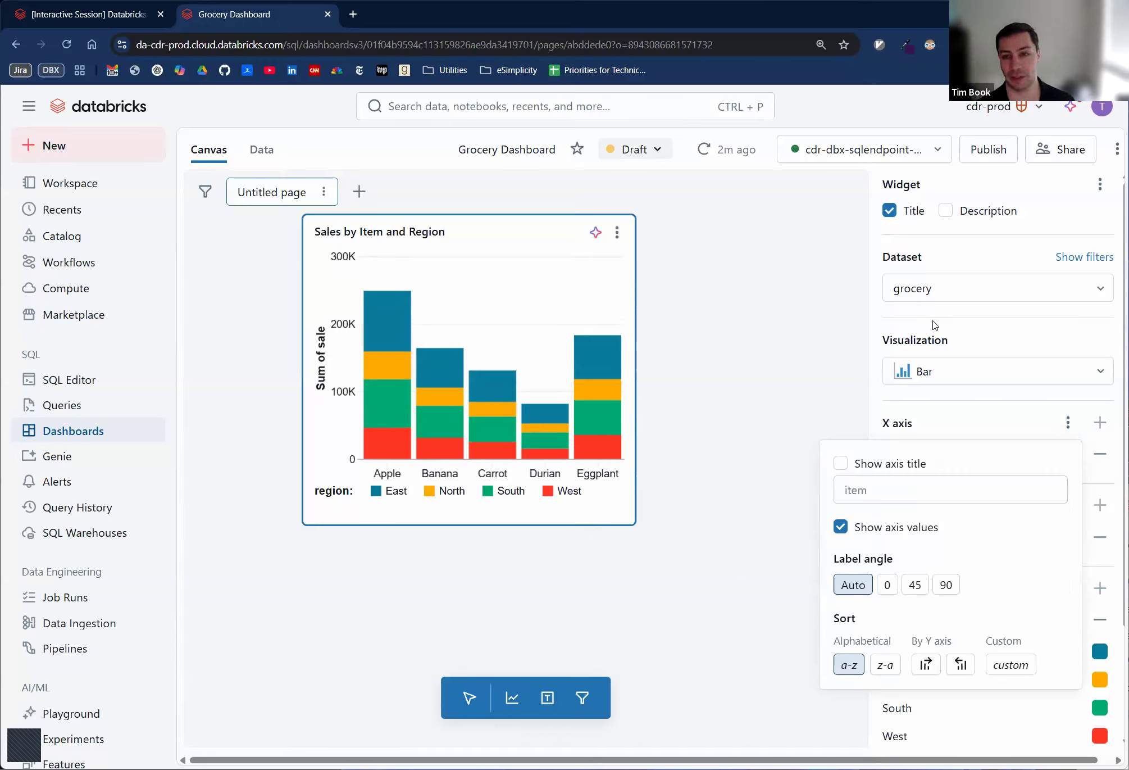
{"action": "left_click", "coordinate": [973, 339]}
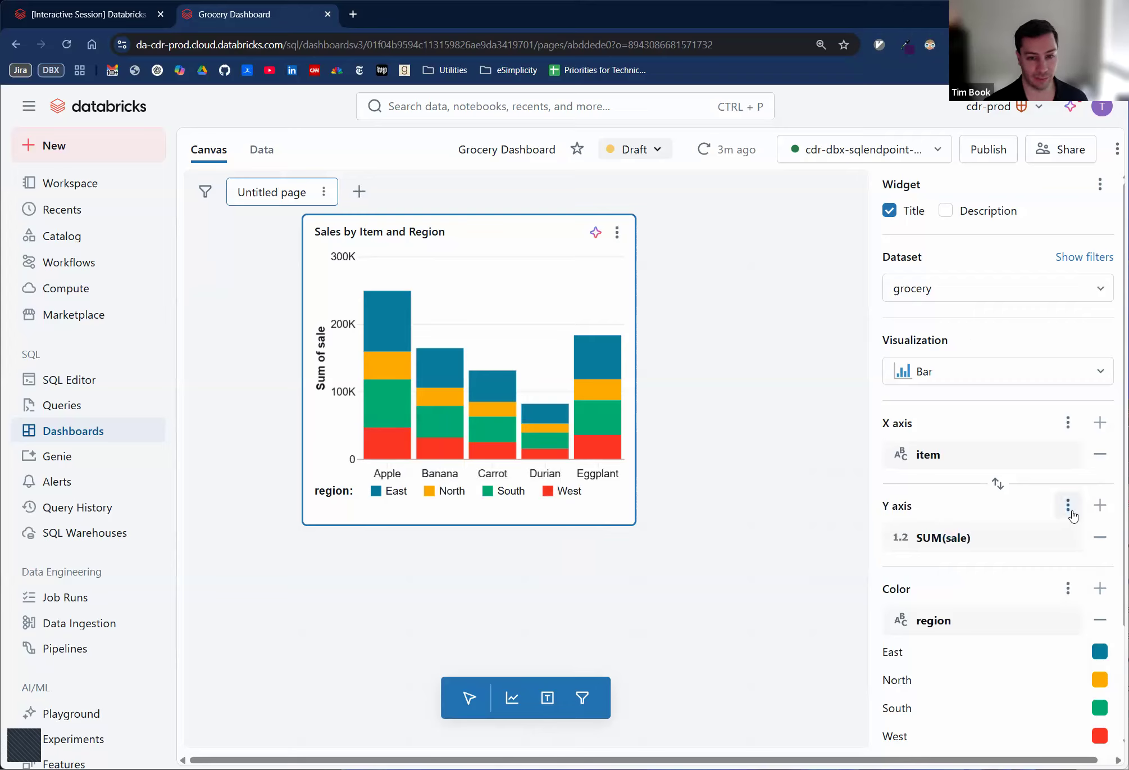
- Set the bar chart's Y axis title to "Total Sale (USD)"
{"action": "left_click", "coordinate": [1072, 515]}
{"action": "left_click", "coordinate": [966, 212]}
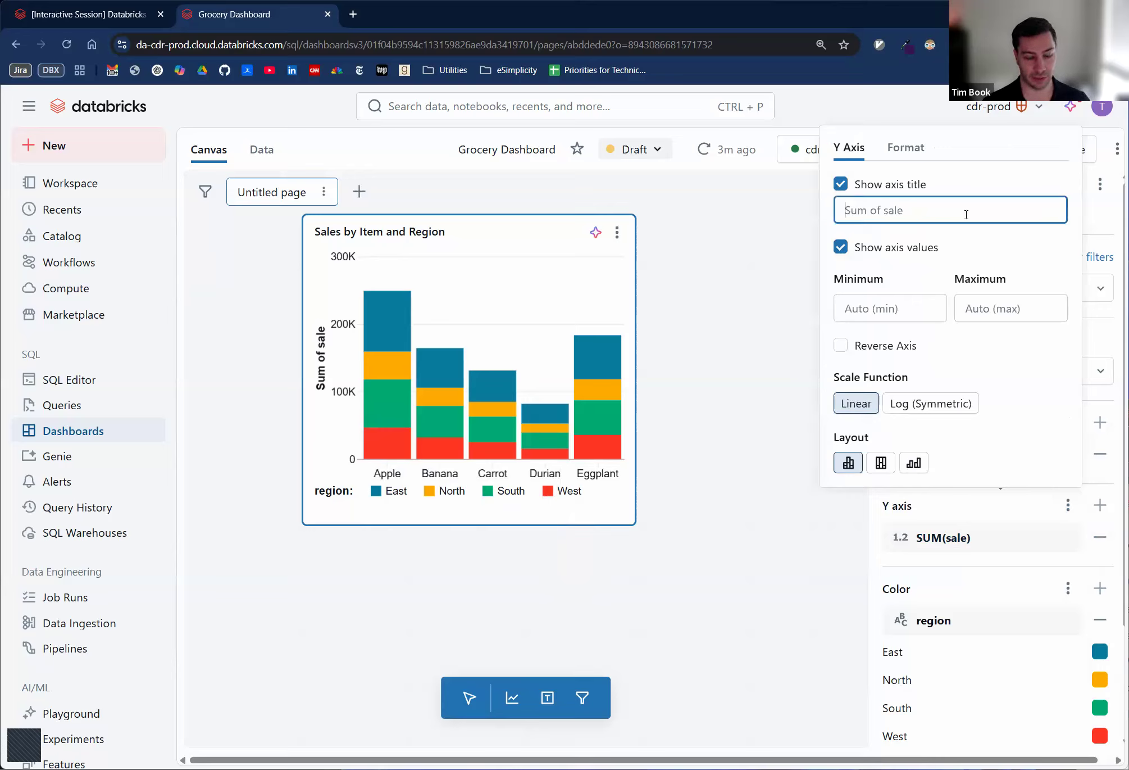
{"action": "type", "text": "Total Sale (USD)"}
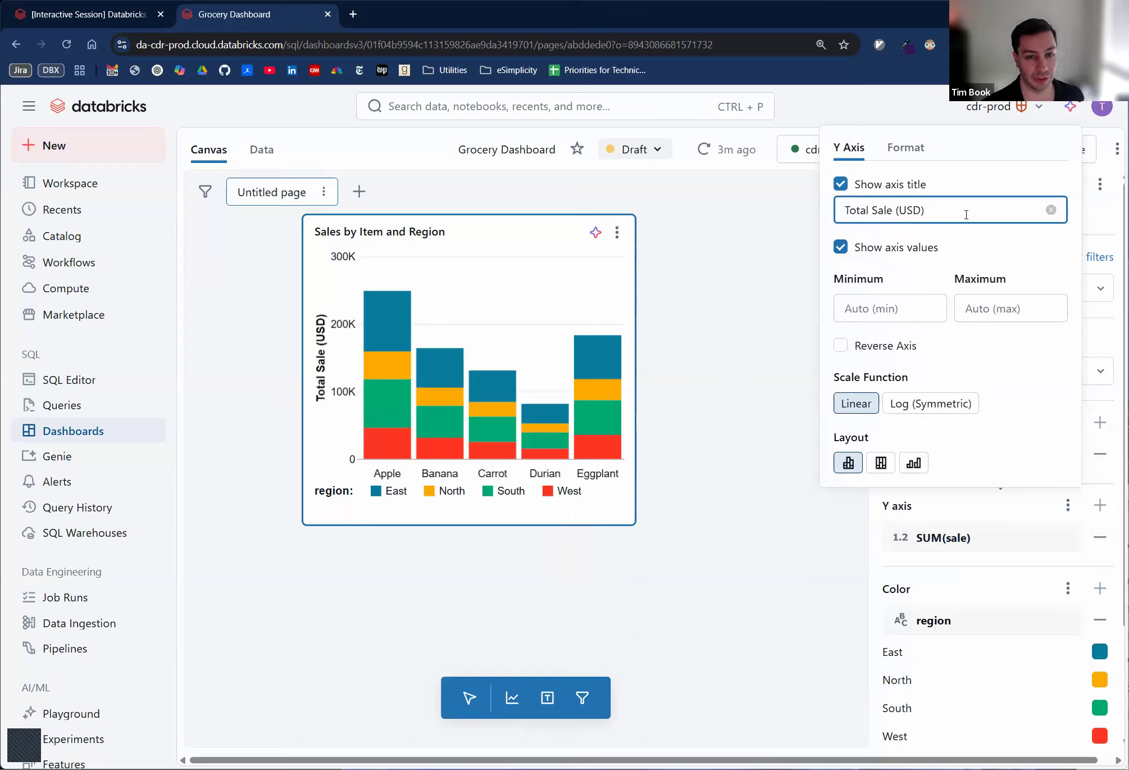
{"action": "left_click", "coordinate": [878, 517]}
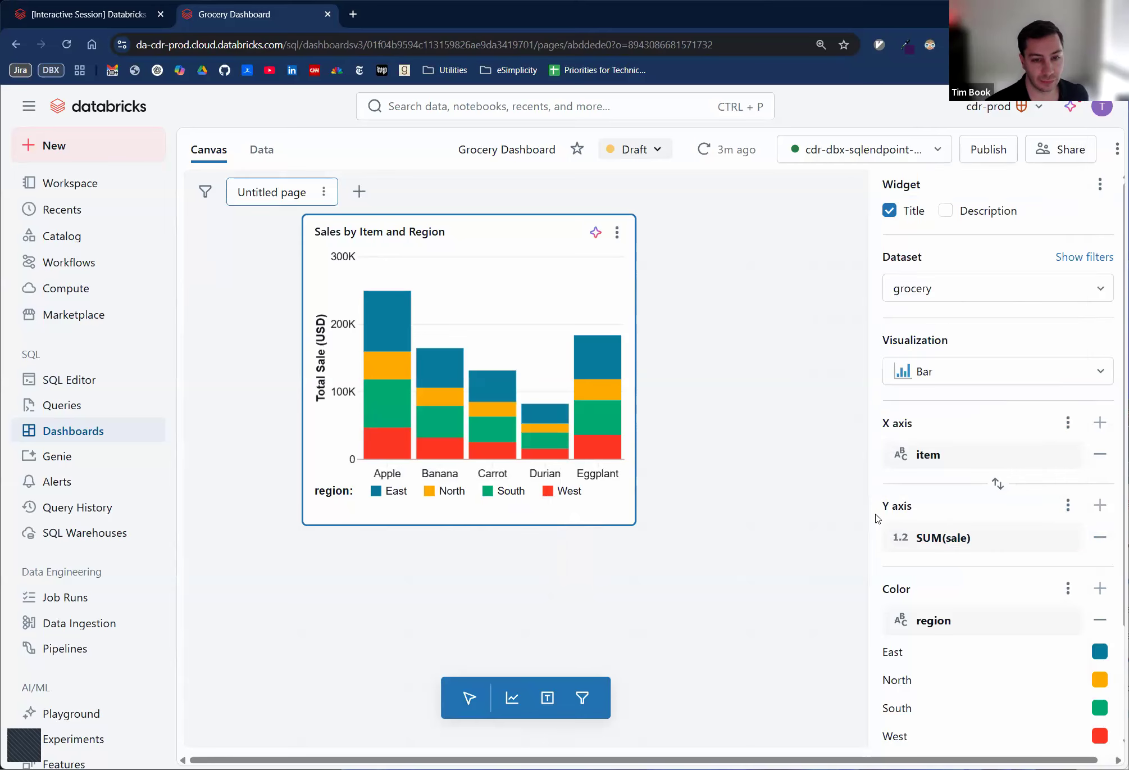
- Set the legend title of the bar chart's color field to "Region" and deselect the widget
{"action": "left_click", "coordinate": [1068, 504]}
{"action": "left_click", "coordinate": [951, 516]}
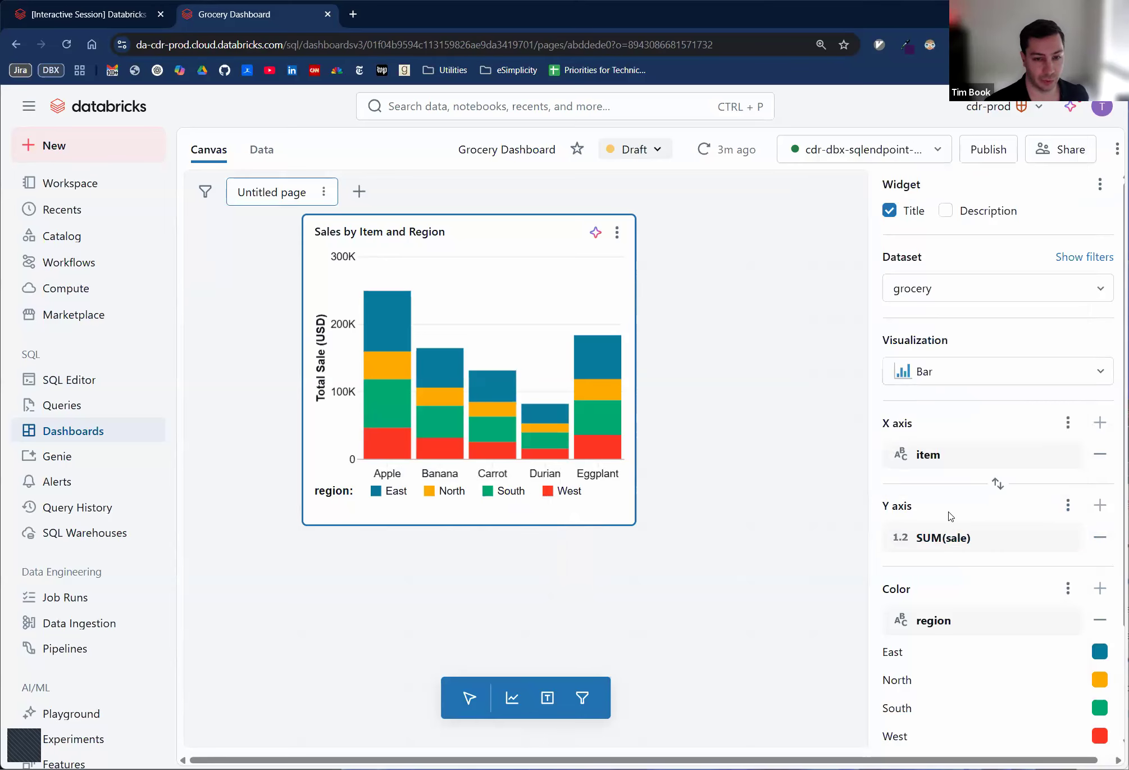
{"action": "left_click", "coordinate": [1068, 588]}
{"action": "left_click", "coordinate": [896, 402]}
{"action": "type", "text": "Region"}
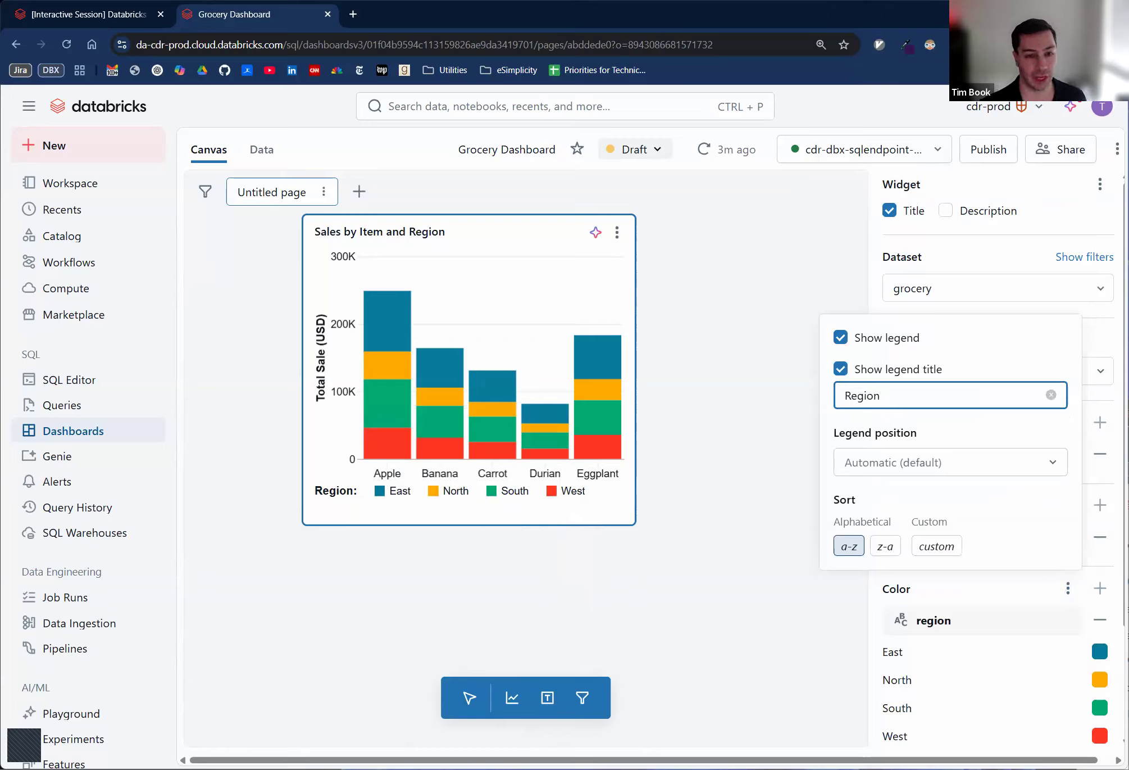
{"action": "left_click", "coordinate": [770, 302]}
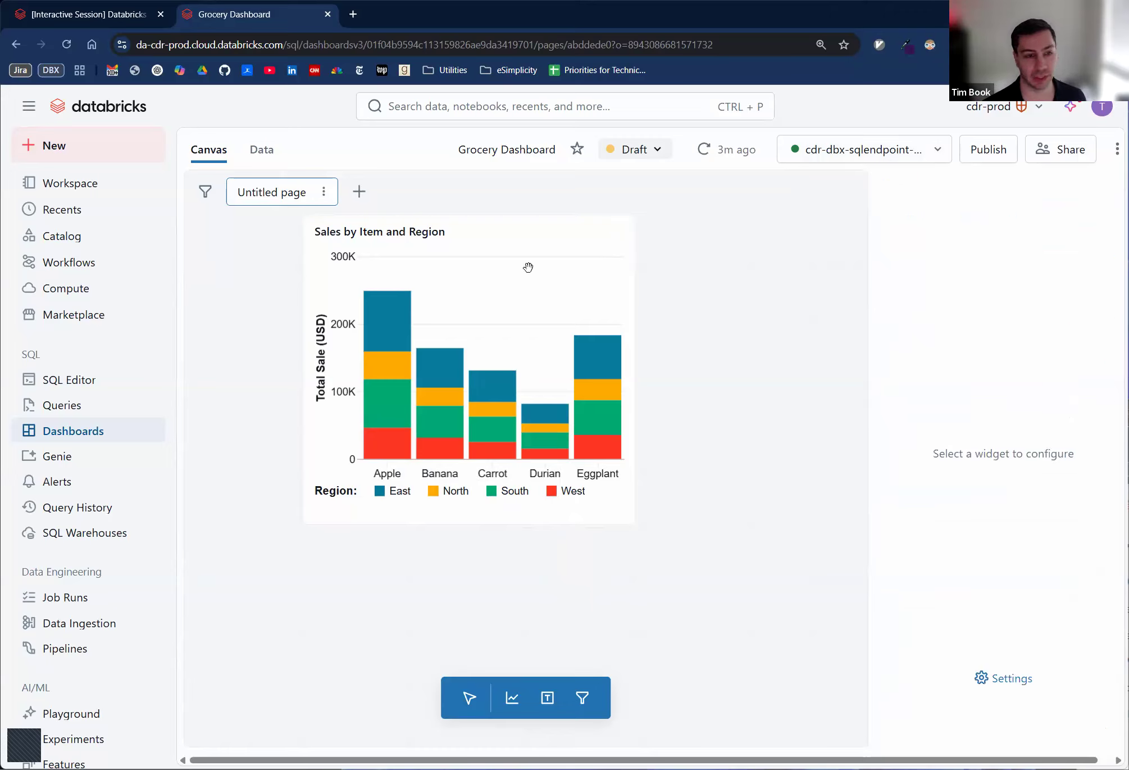
- Move the Sales by Item and Region chart to the upper-left corner of the canvas
{"action": "left_click", "coordinate": [492, 382]}
{"action": "left_click_drag", "start_coordinate": [509, 255], "coordinate": [431, 334]}
- Check the next chart requirement in the exercise notebook and add a Line visualization beside the Sales by Item and Region chart
{"action": "left_click", "coordinate": [85, 14]}
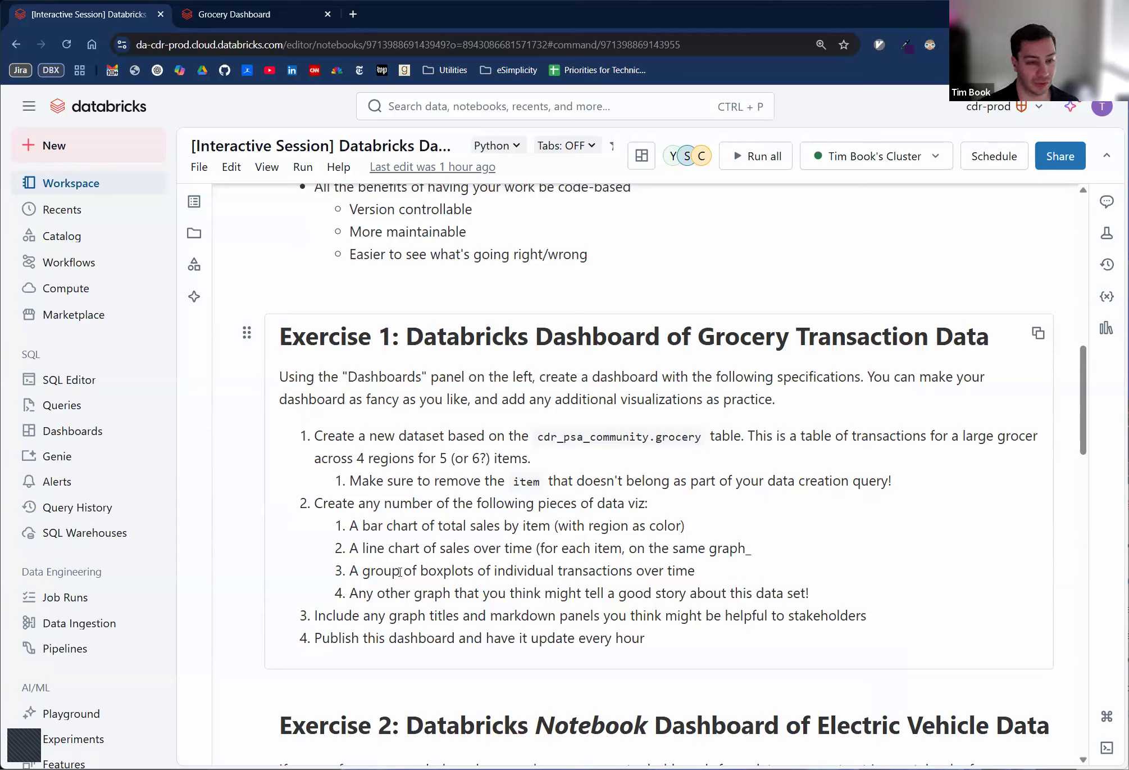
{"action": "left_click", "coordinate": [250, 12]}
{"action": "left_click", "coordinate": [512, 698]}
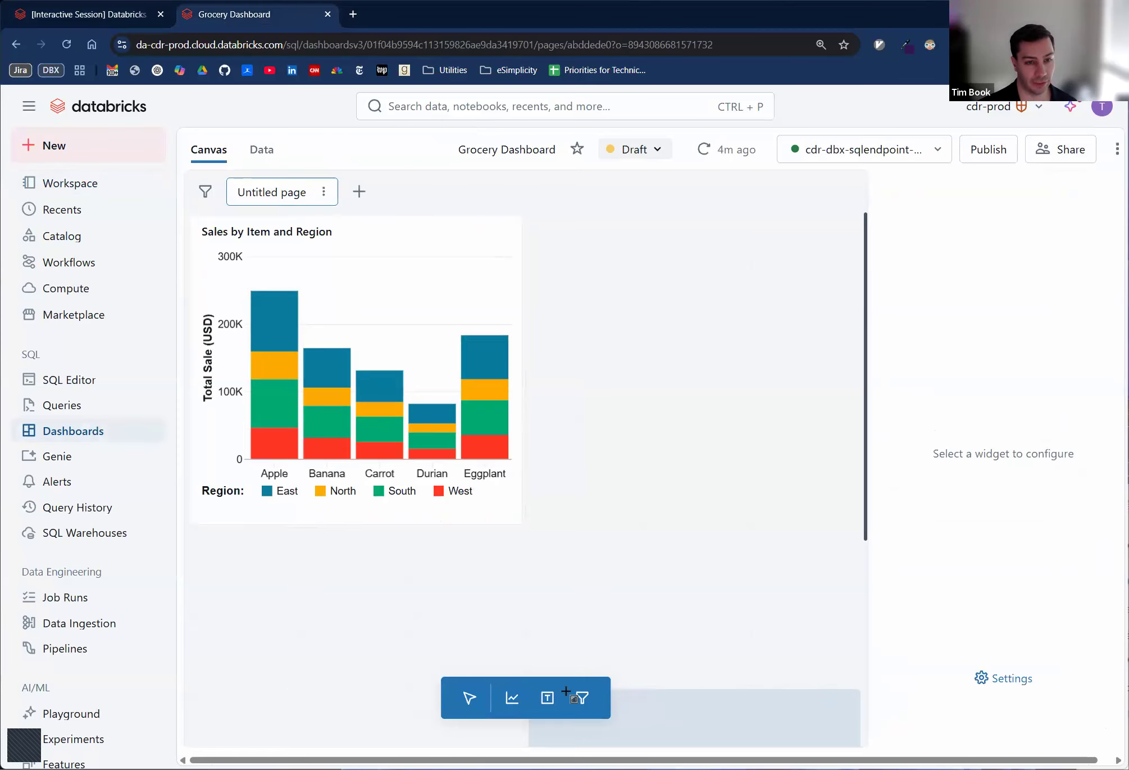
{"action": "left_click", "coordinate": [636, 224]}
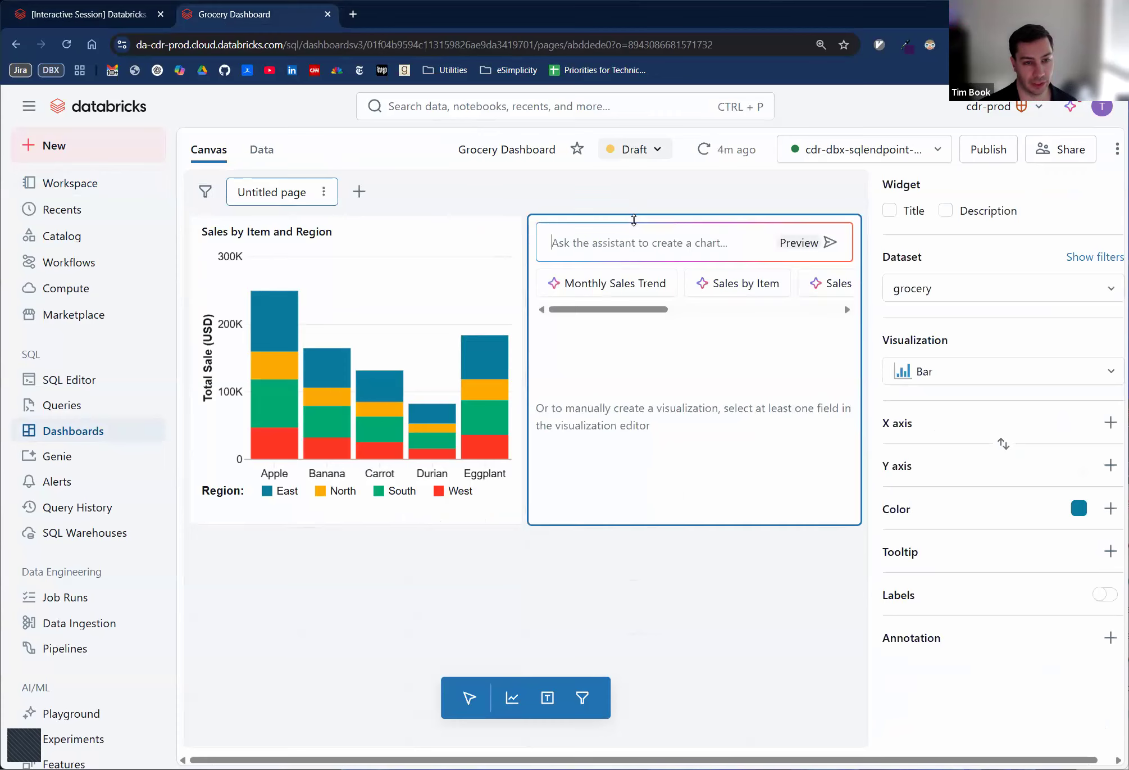
{"action": "left_click", "coordinate": [935, 371]}
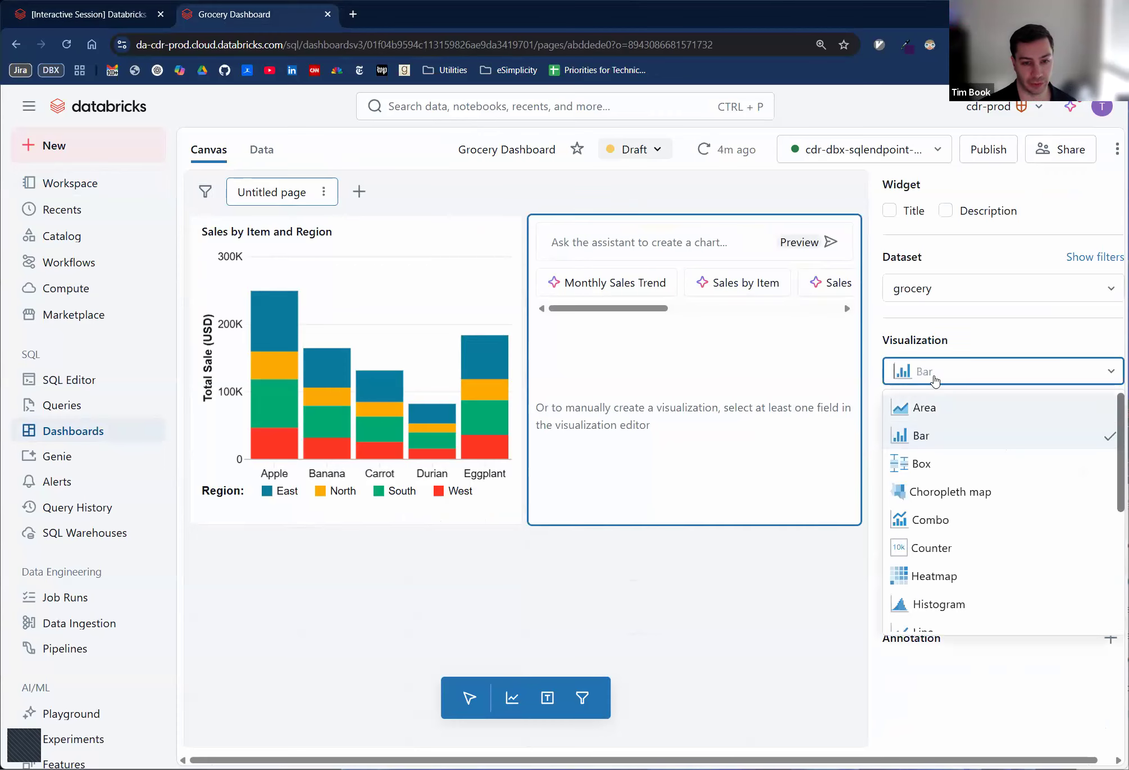
{"action": "scroll", "coordinate": [947, 529], "scroll_direction": "down", "scroll_amount": 2}
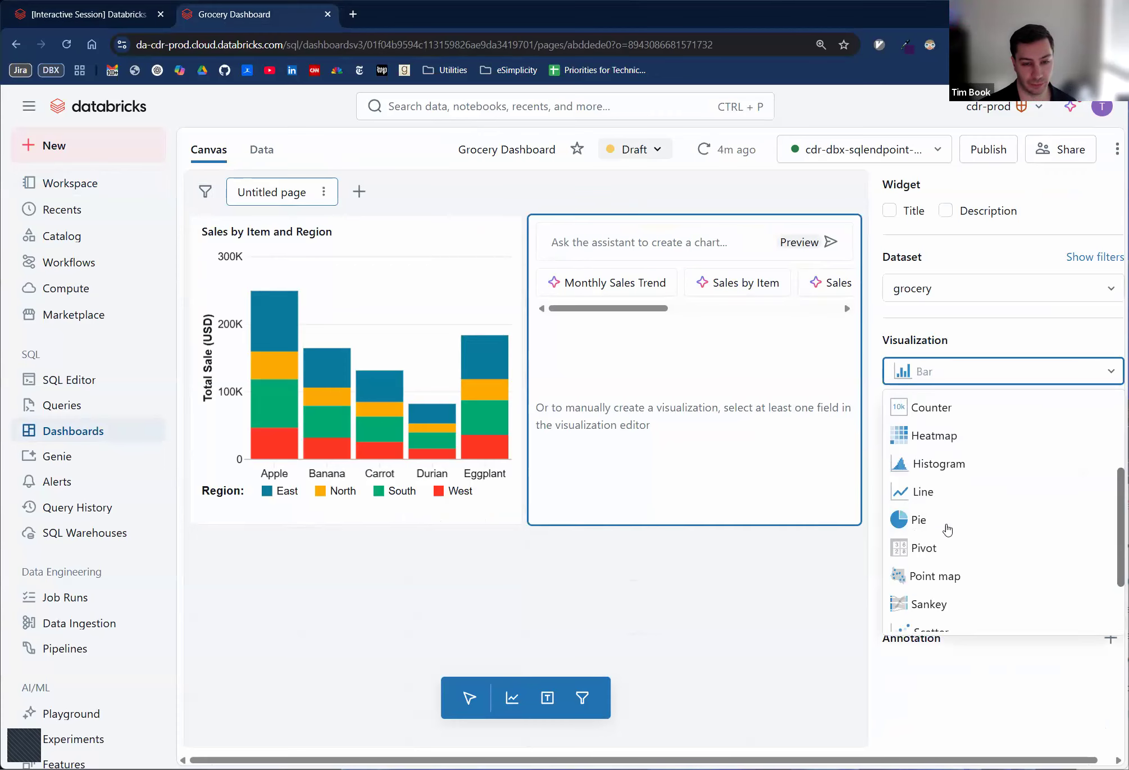
{"action": "left_click", "coordinate": [921, 492]}
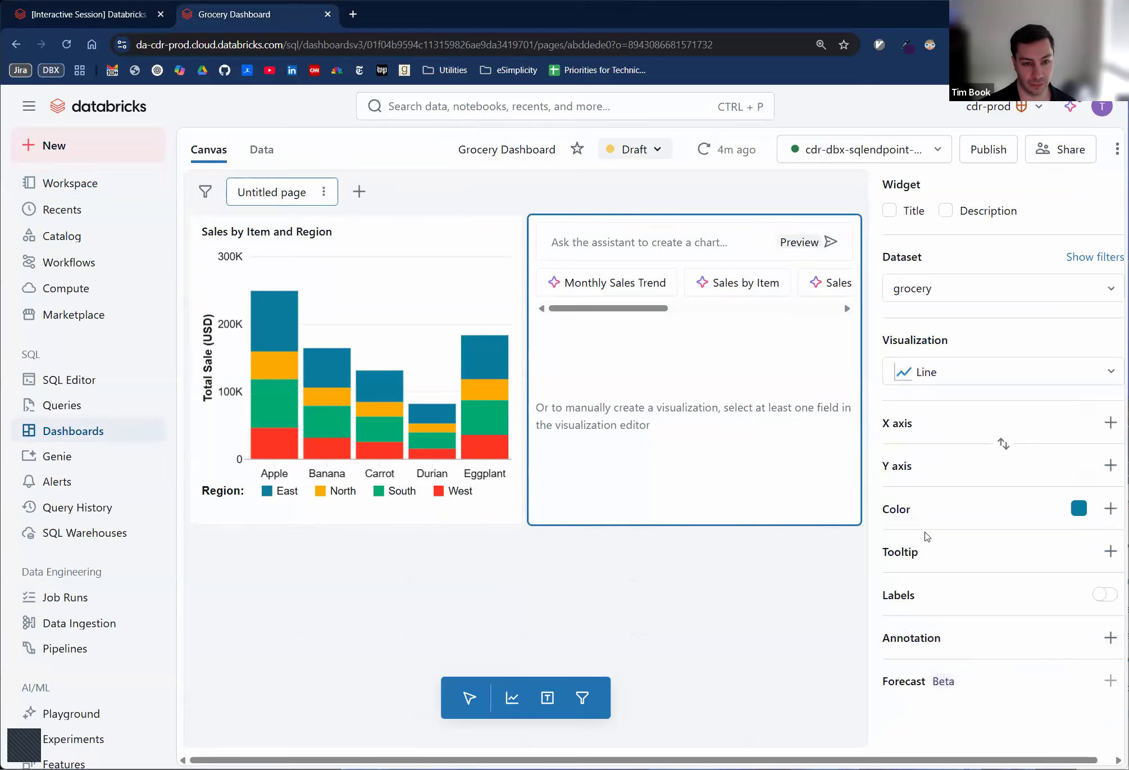
- Assign the month field to the line chart's X axis and the sale field to its Y axis
{"action": "left_click", "coordinate": [1109, 423]}
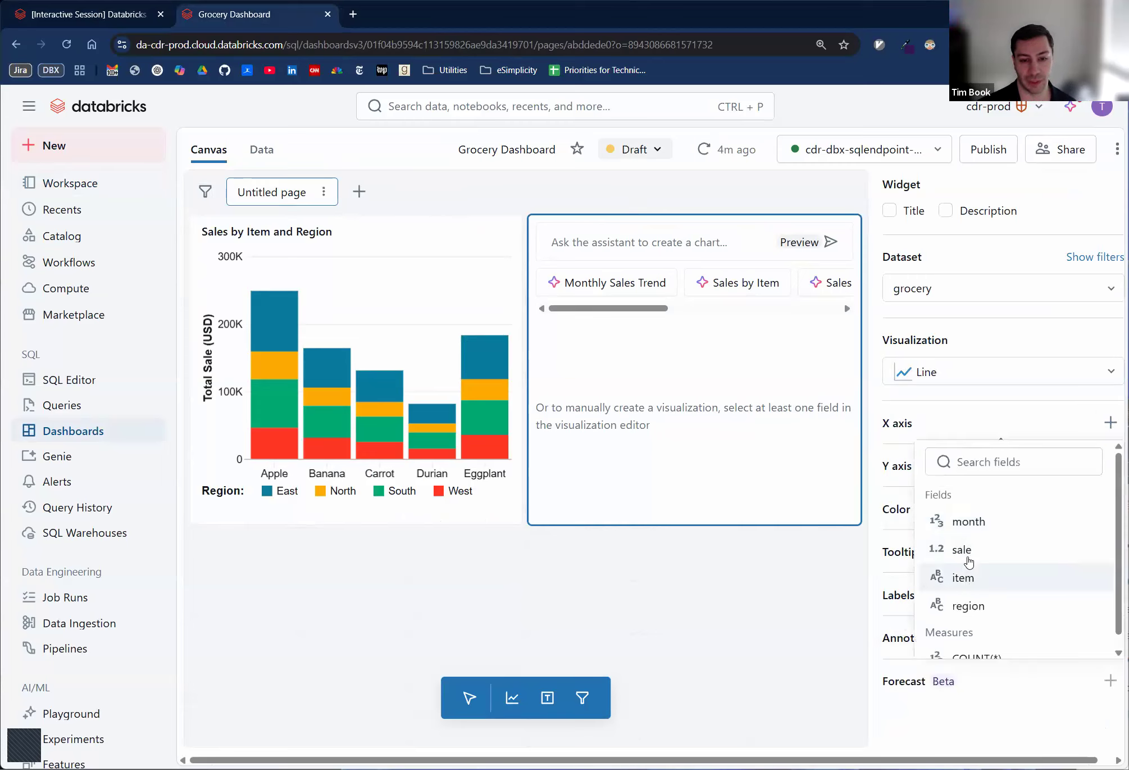
{"action": "left_click", "coordinate": [967, 522]}
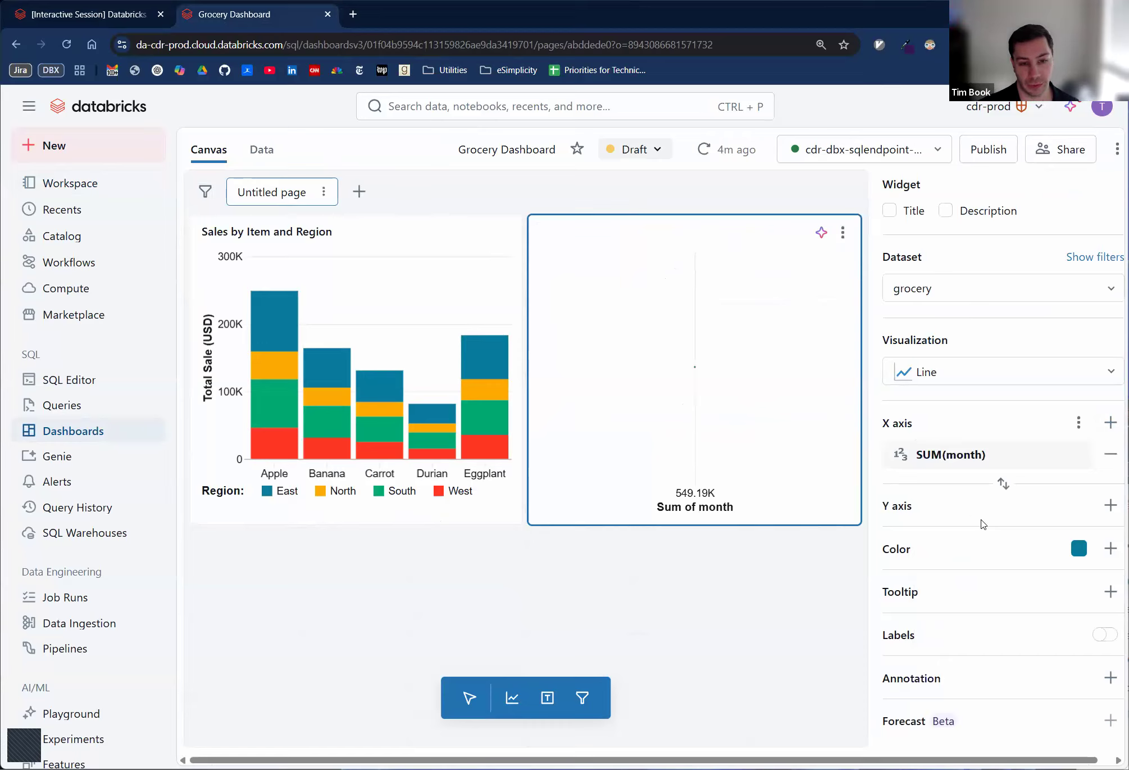
{"action": "left_click", "coordinate": [1110, 505]}
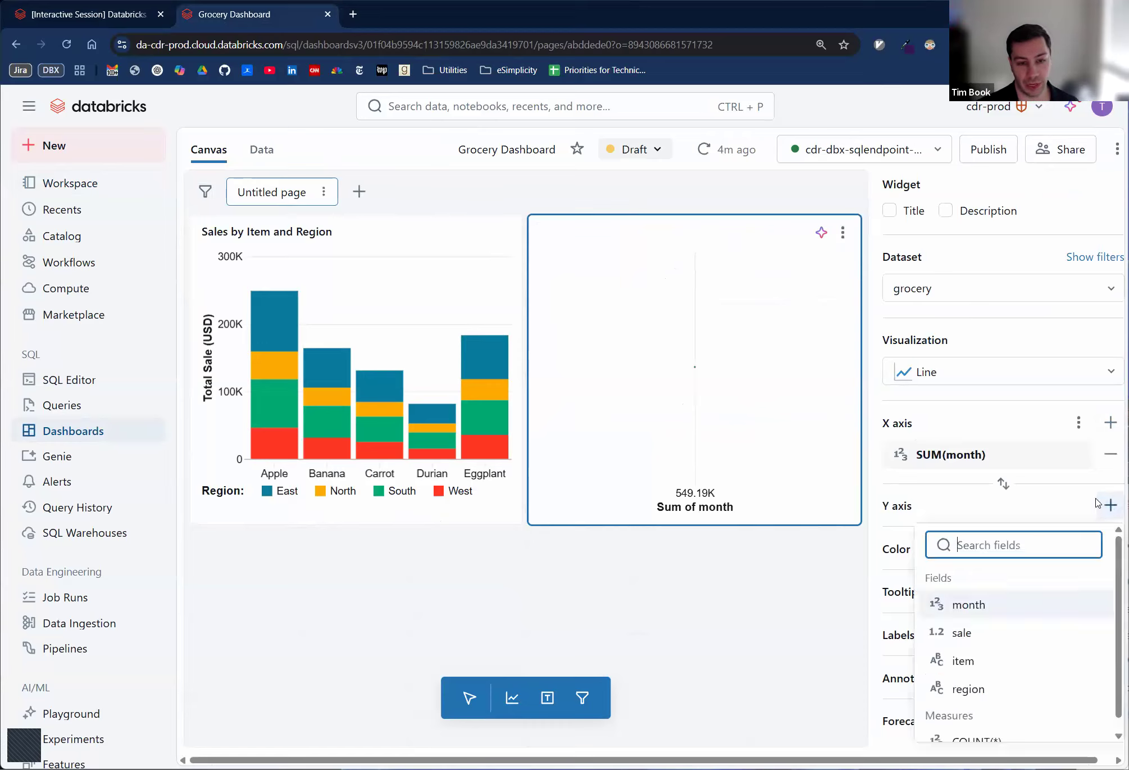
{"action": "left_click", "coordinate": [977, 630]}
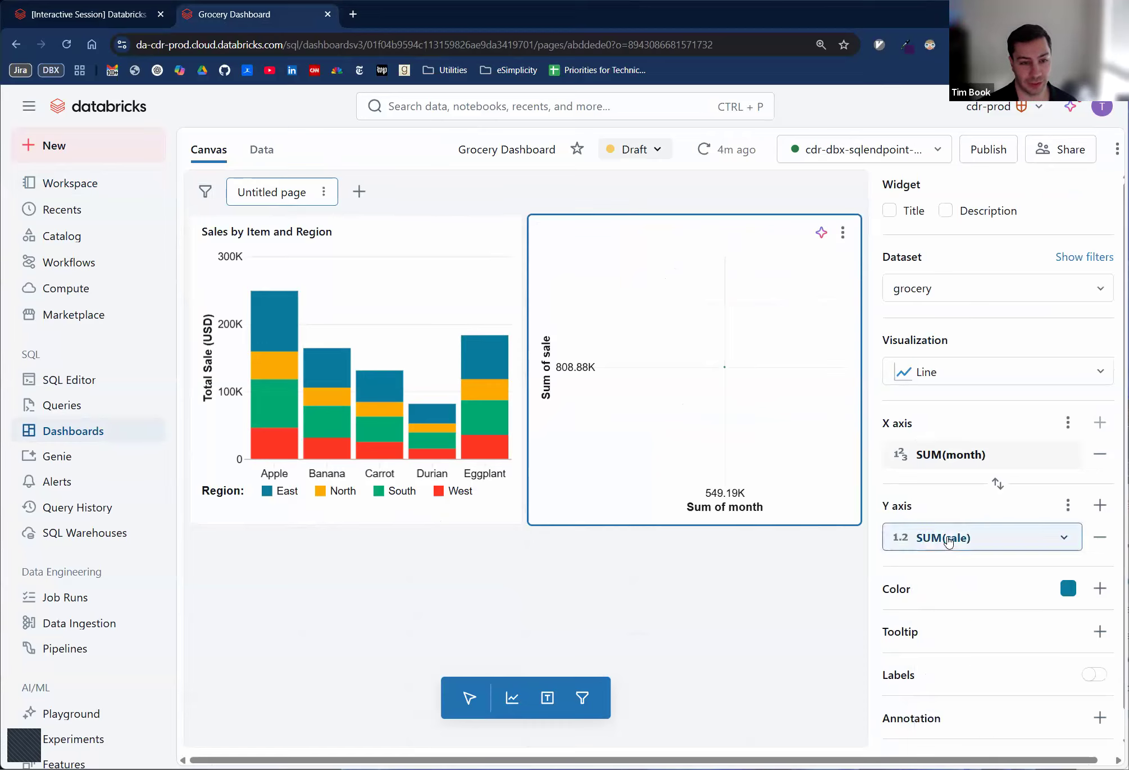
- Set the transform of the X axis month field to None, briefly comparing it with SUM
{"action": "left_click", "coordinate": [955, 464]}
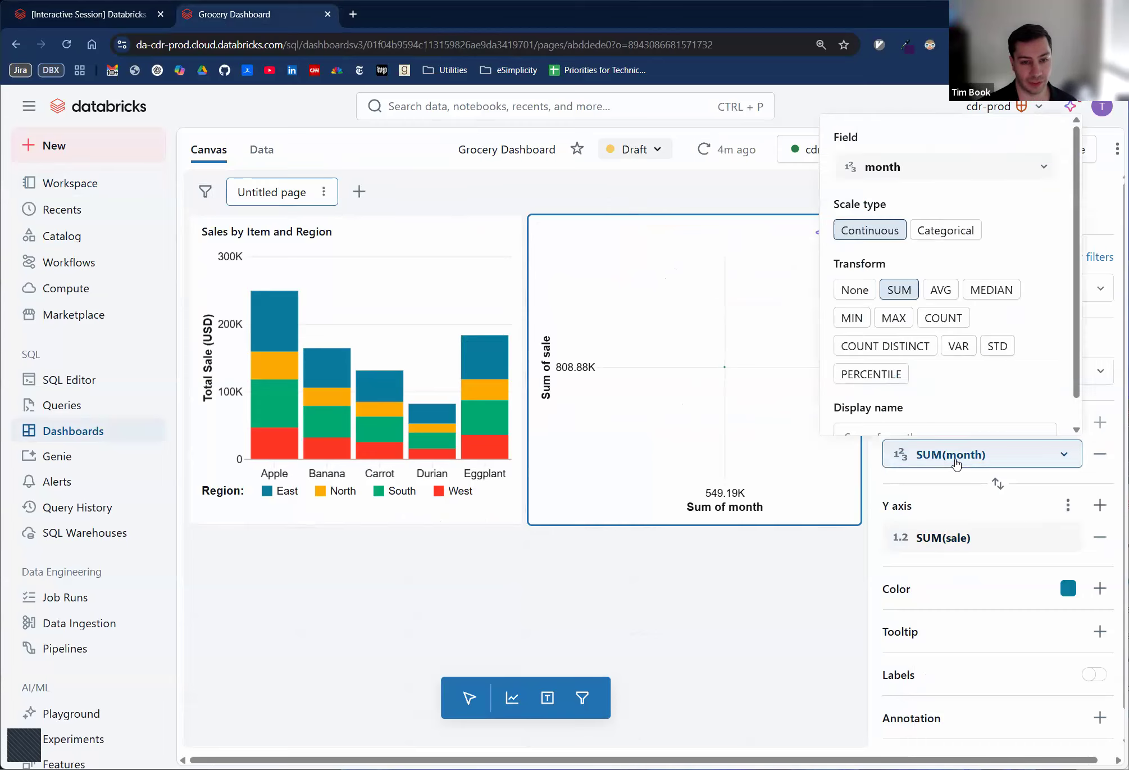
{"action": "left_click", "coordinate": [854, 289]}
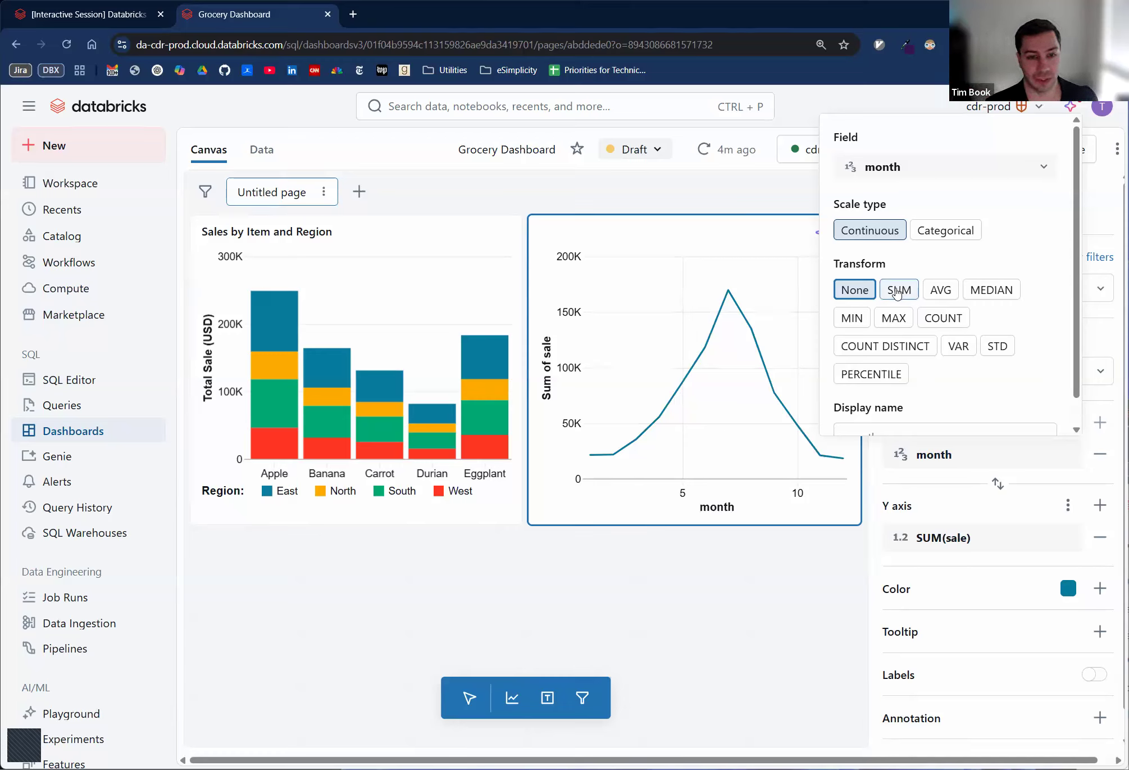
{"action": "left_click", "coordinate": [898, 290]}
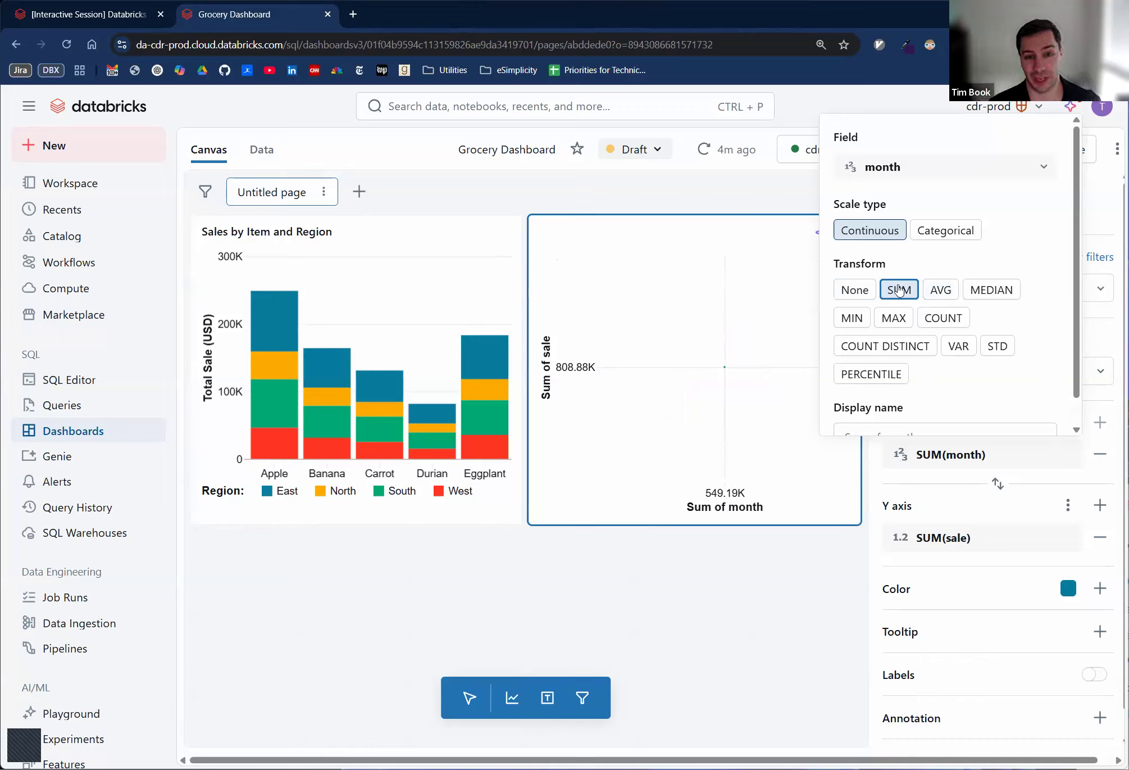
{"action": "left_click", "coordinate": [850, 290]}
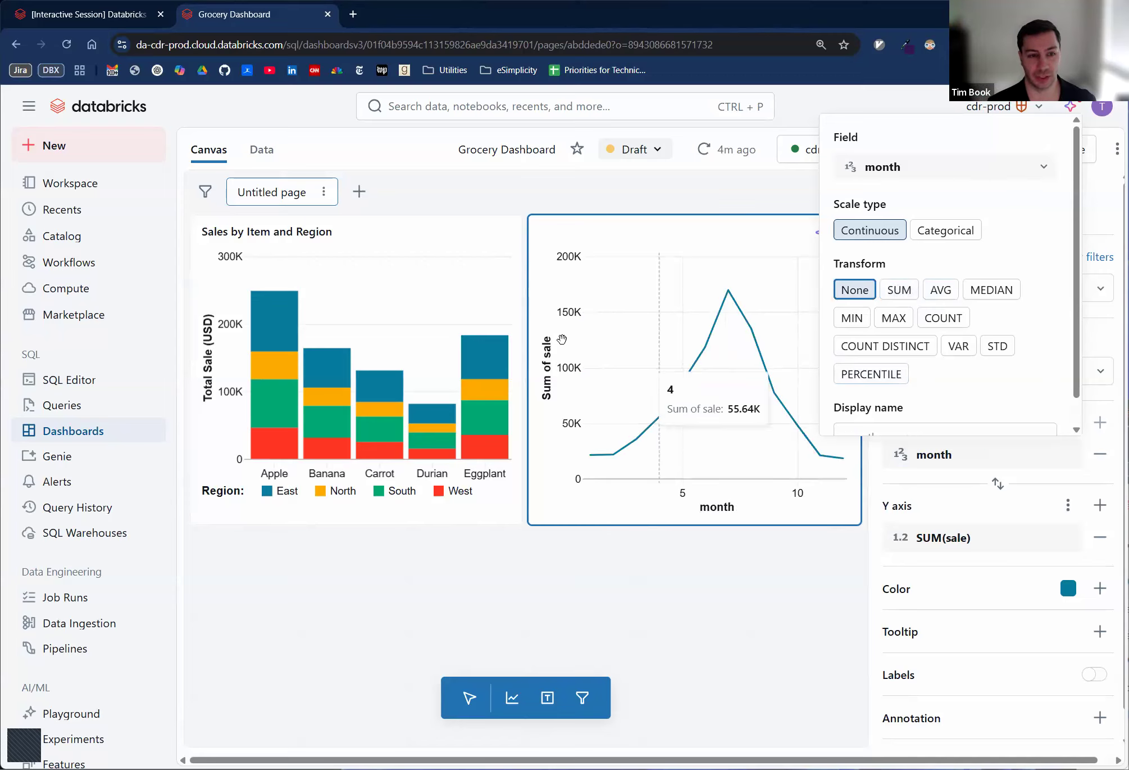
{"action": "left_click", "coordinate": [960, 498]}
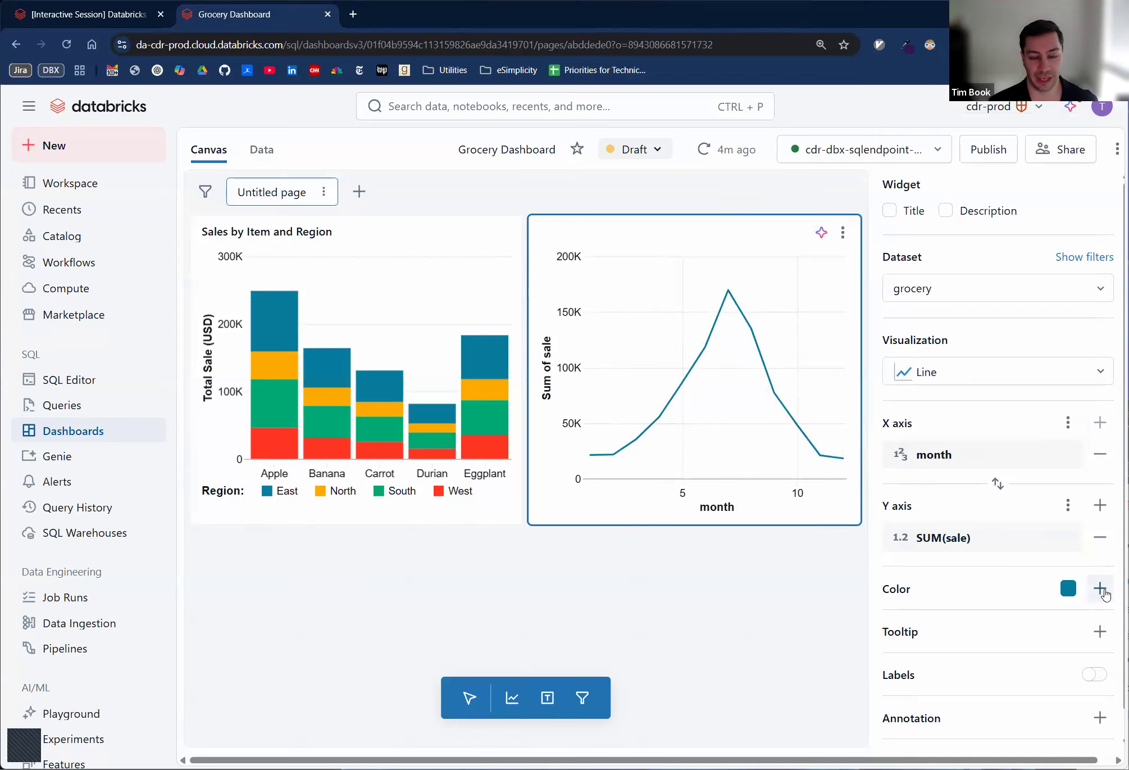
- Color the line chart by the item field so each item gets its own line
{"action": "left_click", "coordinate": [1100, 588]}
{"action": "scroll", "coordinate": [1039, 551], "scroll_direction": "down", "scroll_amount": 1}
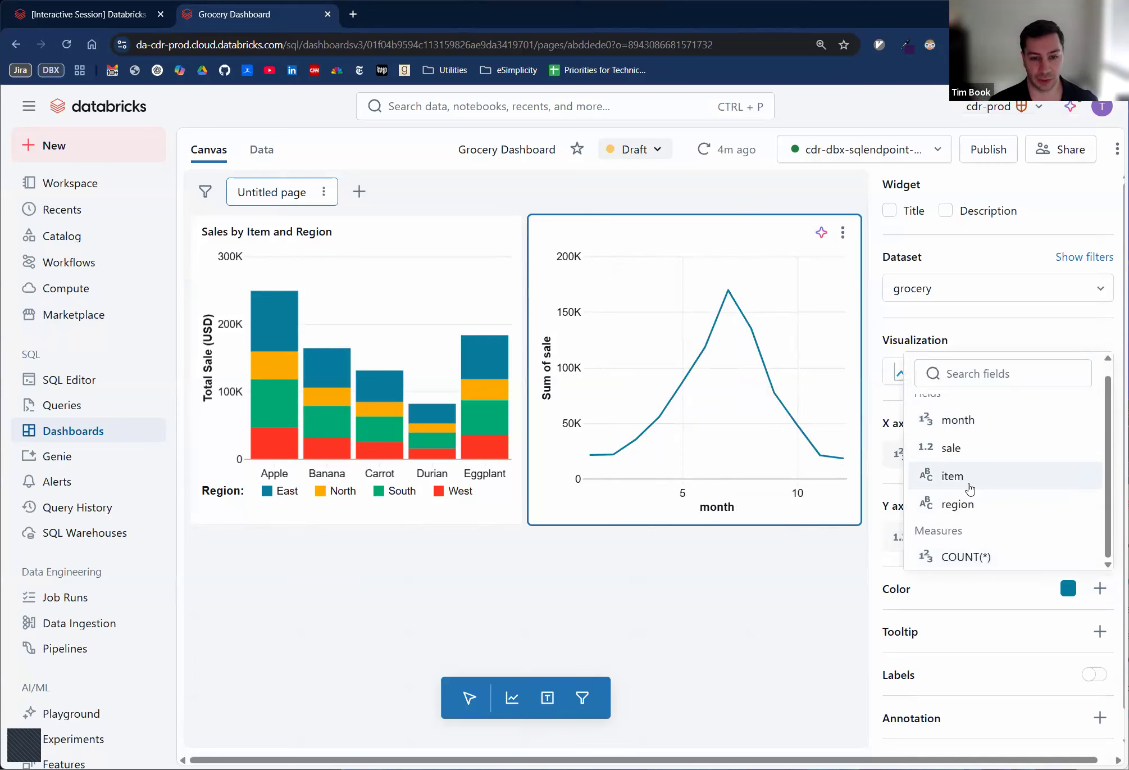
{"action": "left_click", "coordinate": [967, 482]}
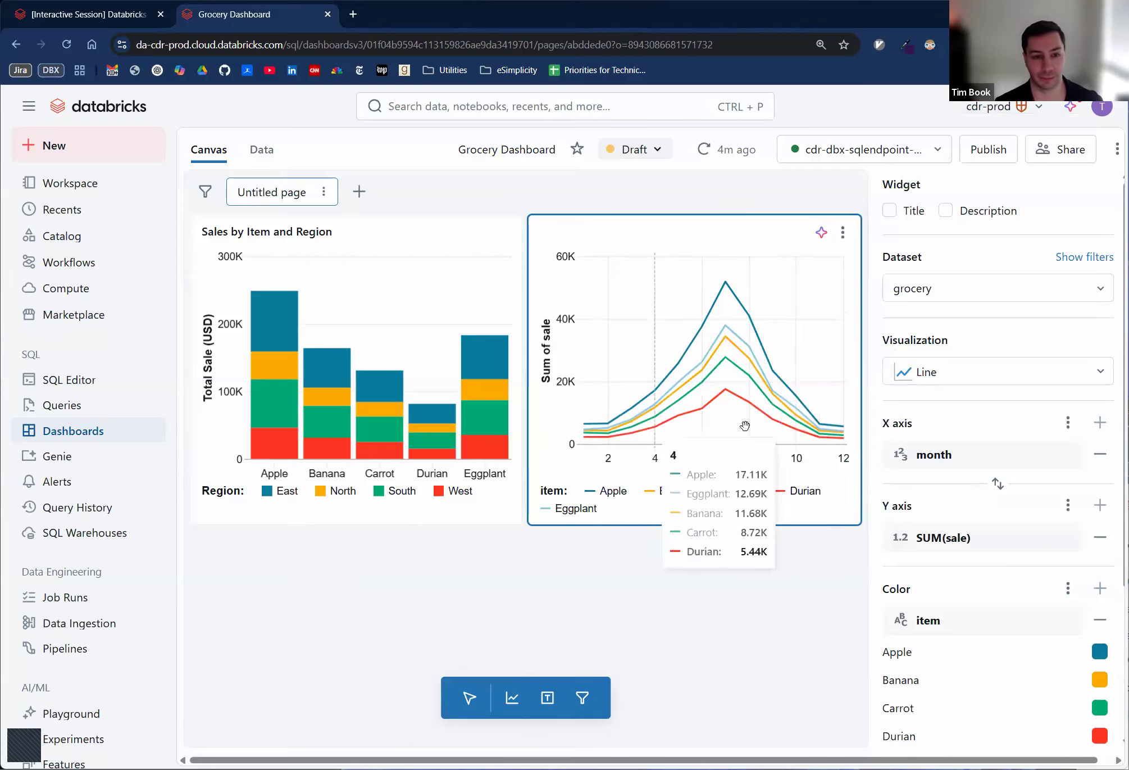
- Check the markdown panel requirement in the exercise notebook and add a full-width text widget below the two dashboard charts
{"action": "left_click", "coordinate": [120, 14]}
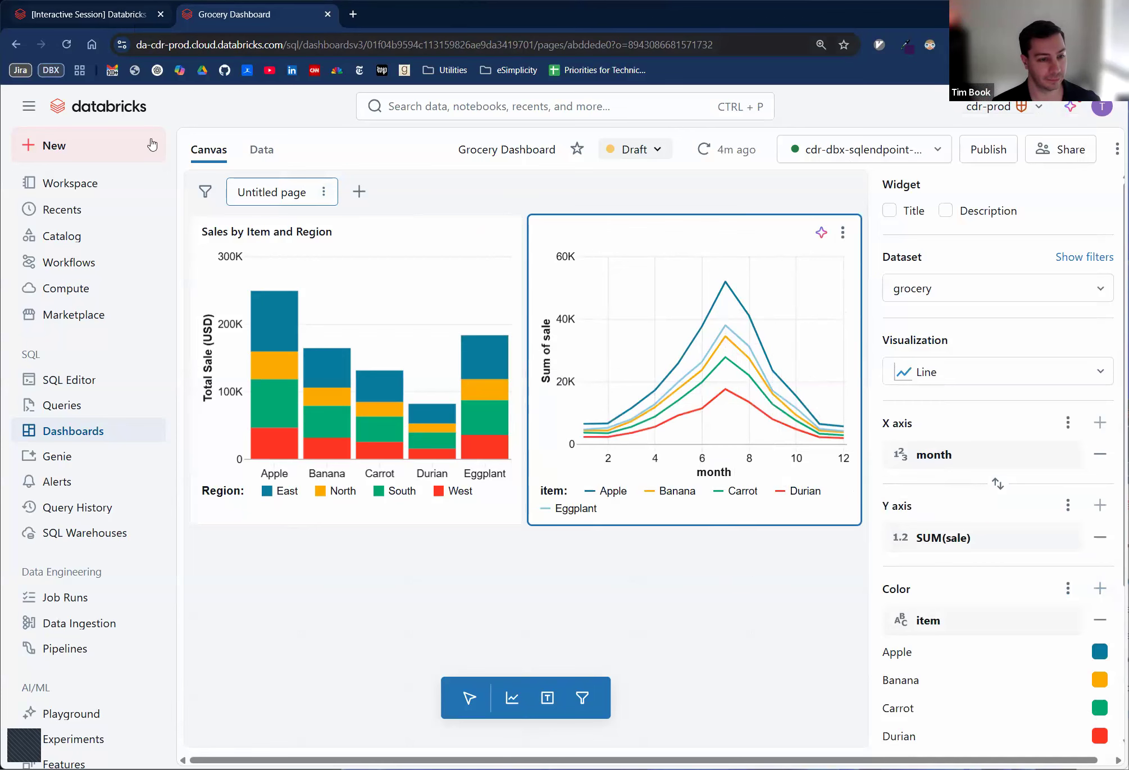
{"action": "left_click_drag", "start_coordinate": [343, 615], "coordinate": [786, 619]}
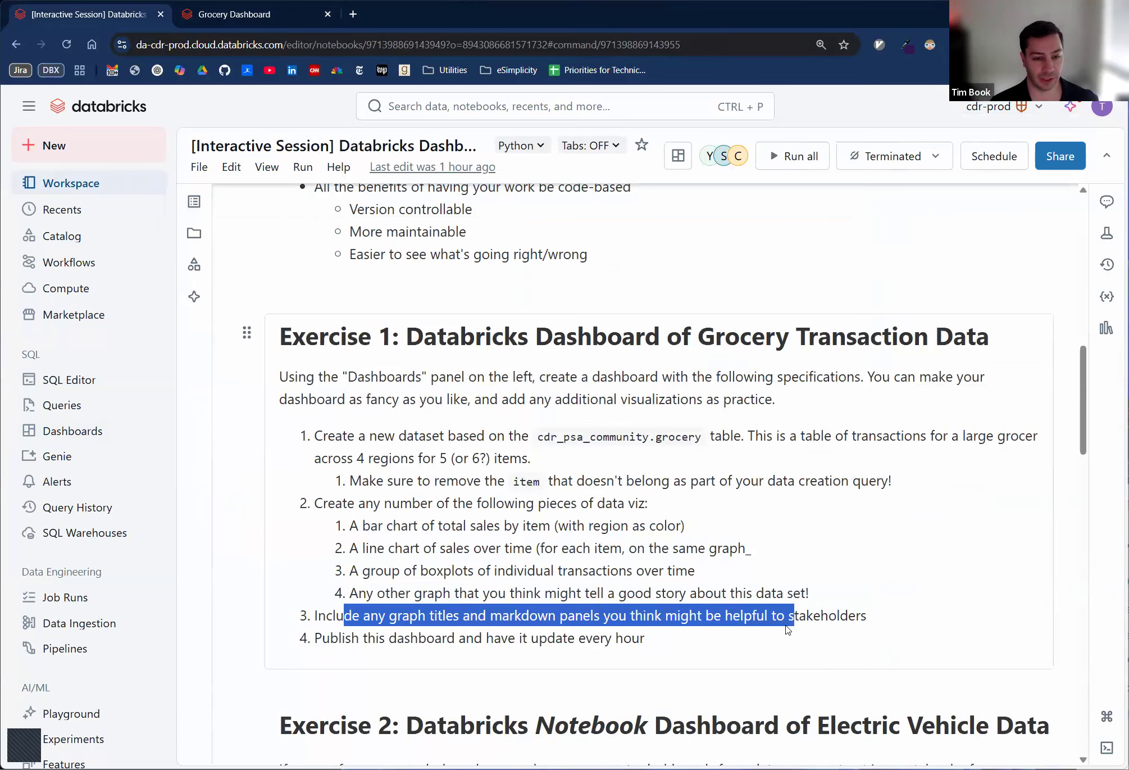
{"action": "left_click", "coordinate": [571, 378]}
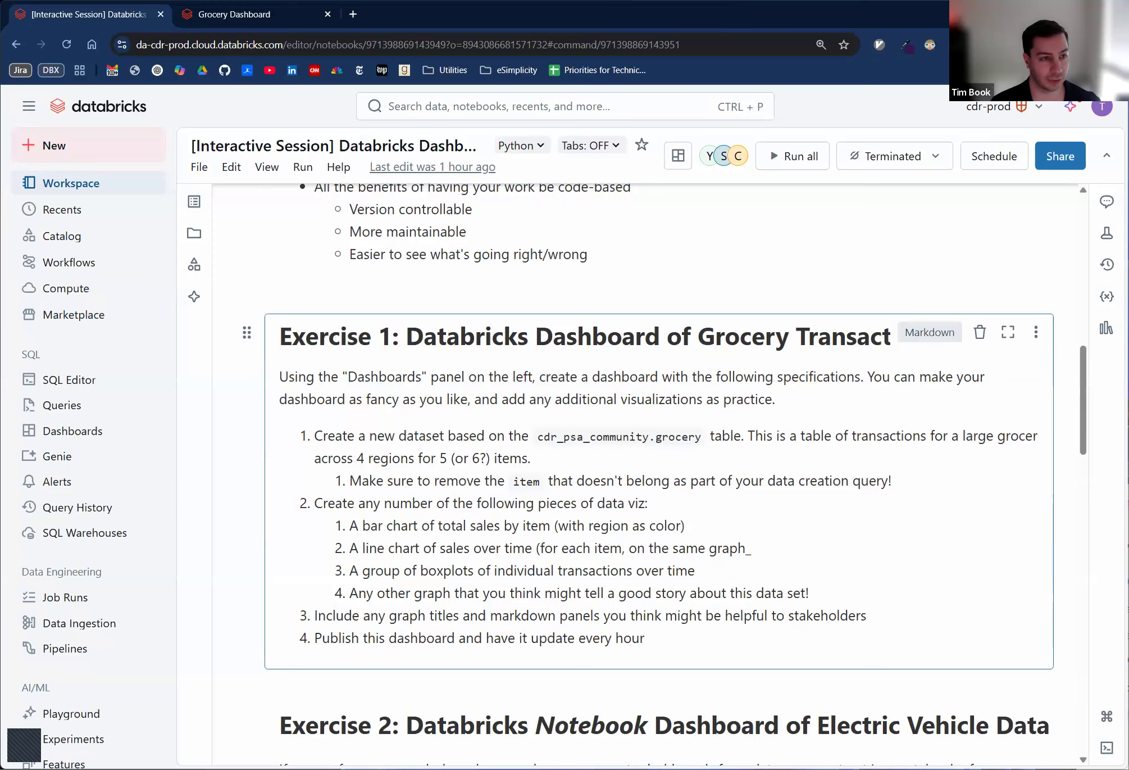
{"action": "left_click", "coordinate": [242, 16]}
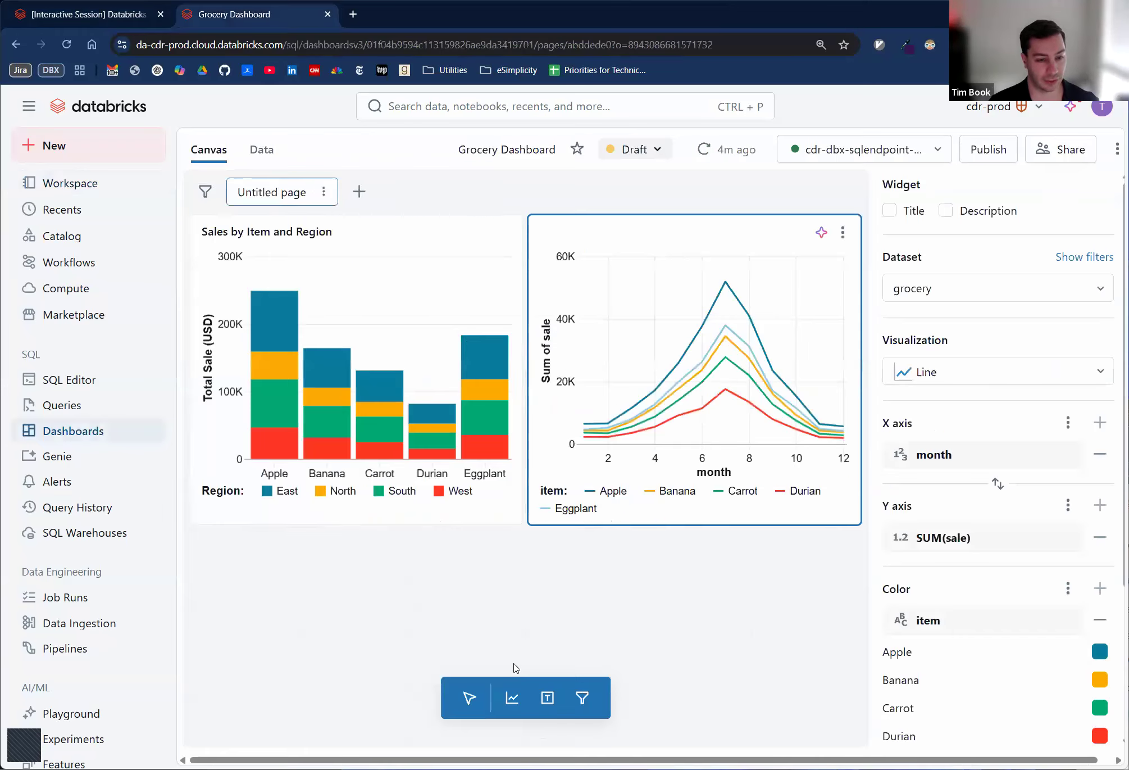
{"action": "left_click", "coordinate": [549, 701]}
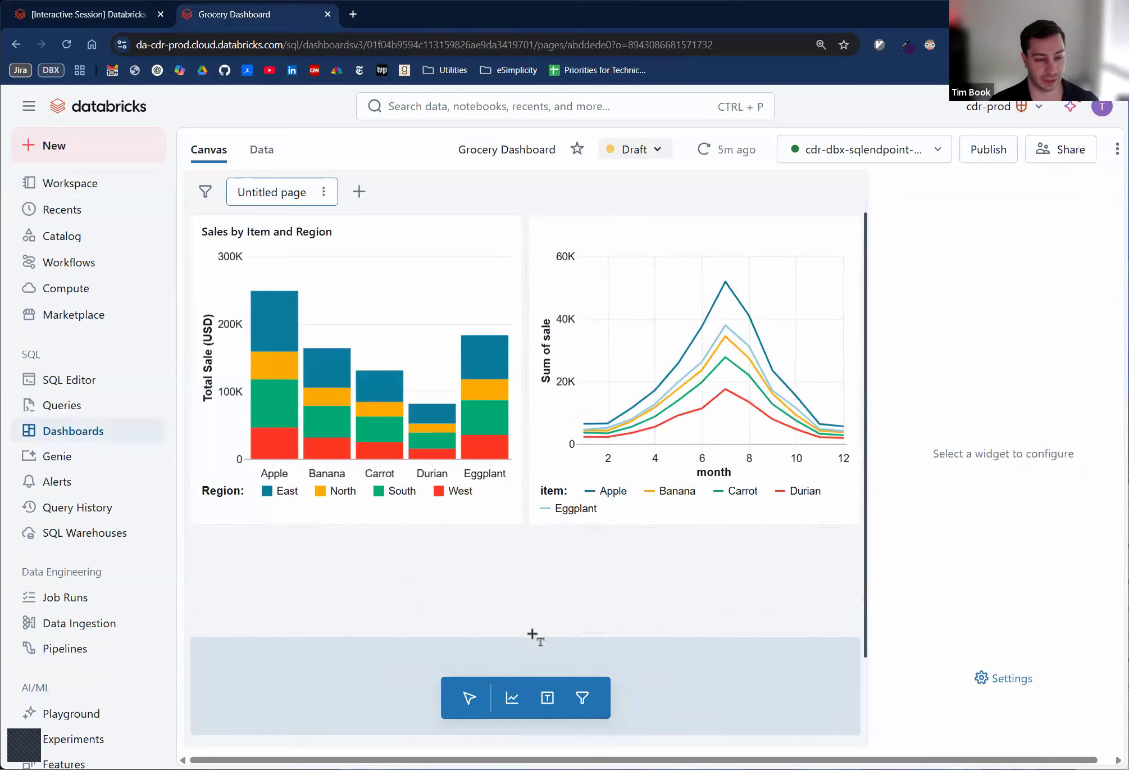
{"action": "left_click", "coordinate": [452, 545]}
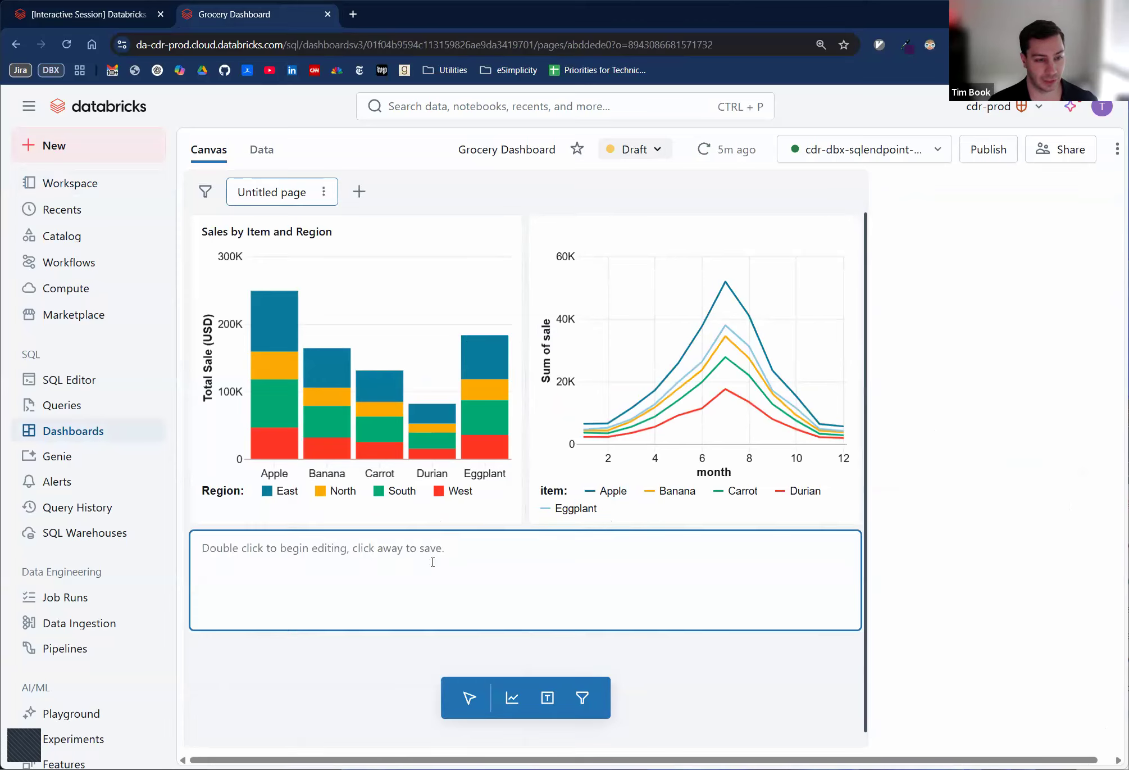
- Enter the markdown heading "# Grocery Data" in the new text widget and leave editing
{"action": "double_click", "coordinate": [432, 562]}
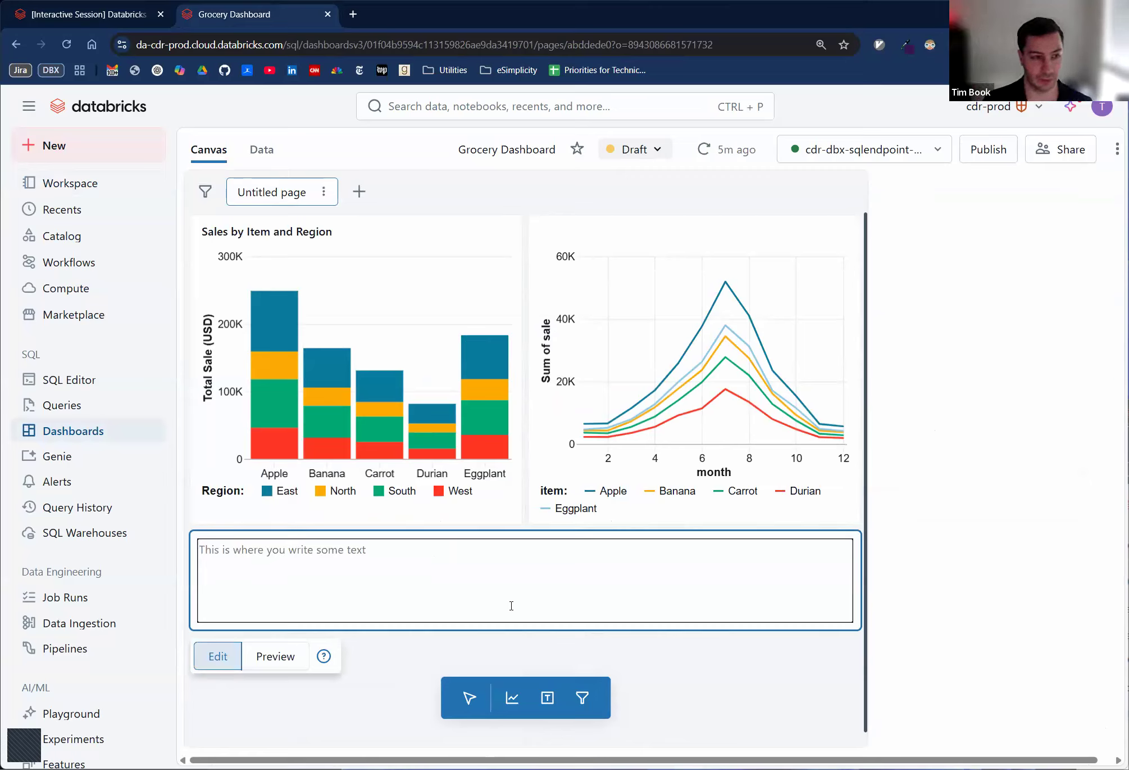
{"action": "type", "text": "# Grocery Data"}
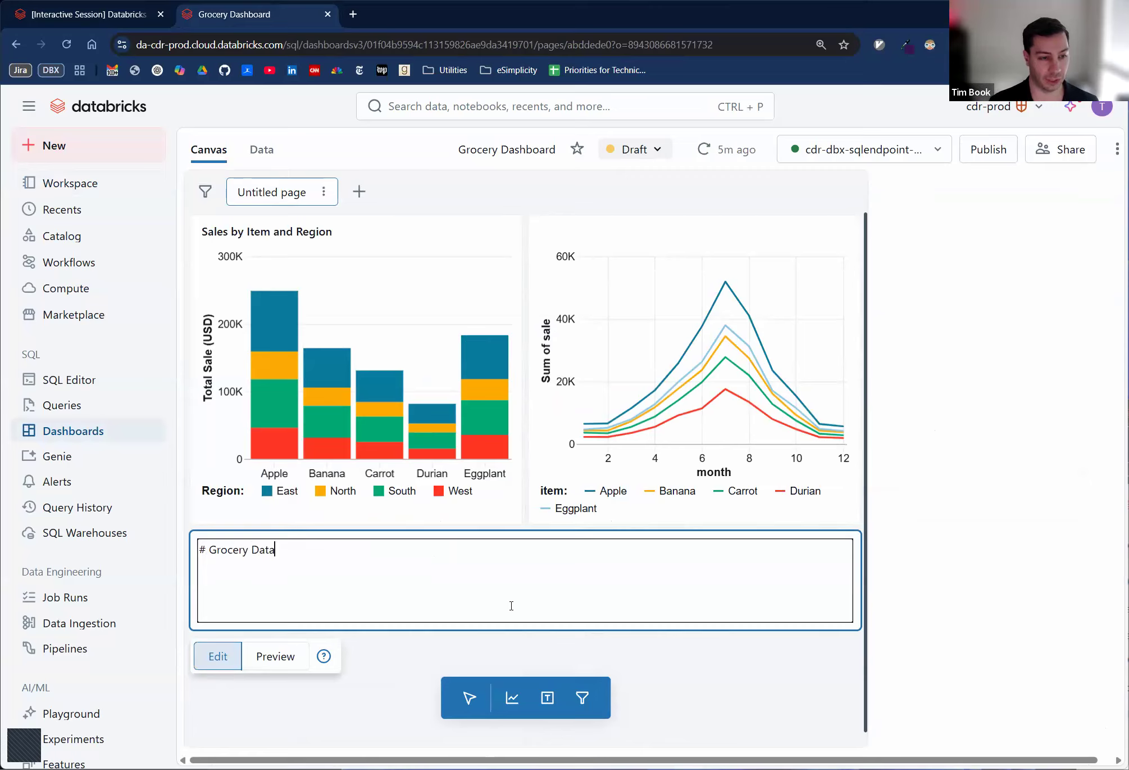
{"action": "left_click", "coordinate": [275, 677]}
- Add the line "Here are some important pieces of viz" below the Grocery Data heading and save the text widget
{"action": "double_click", "coordinate": [284, 607]}
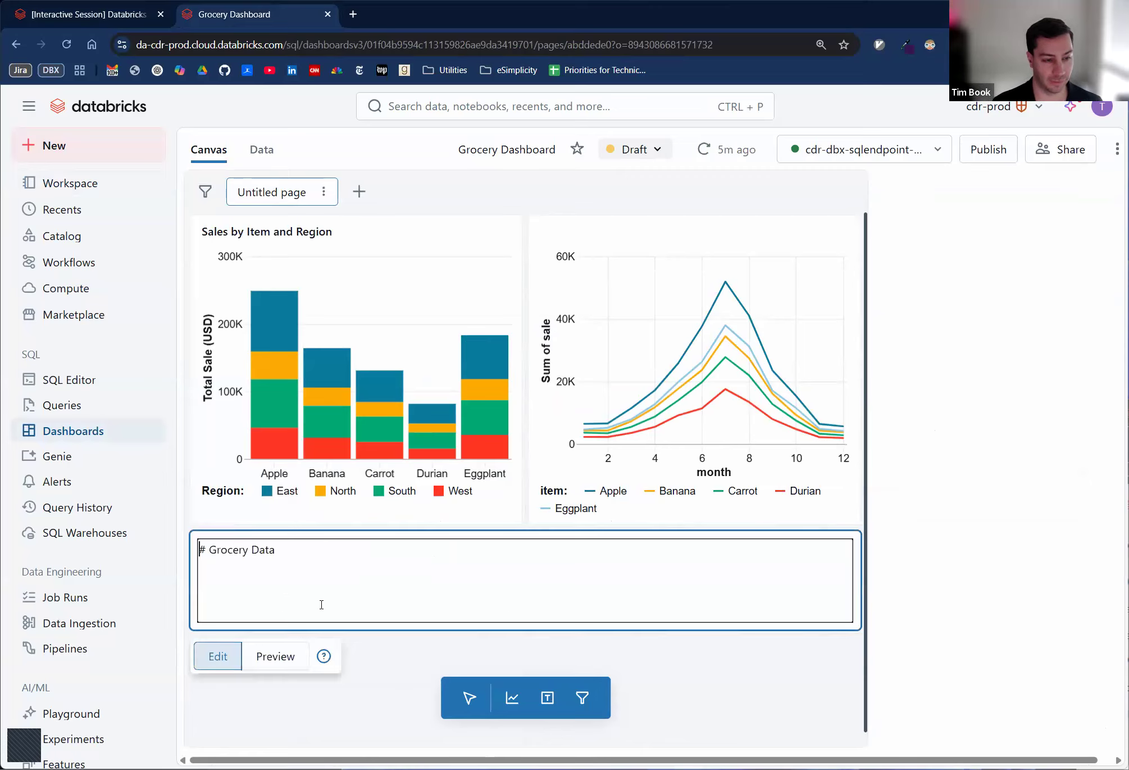
{"action": "key", "text": "Return"}
{"action": "type", "text": "Here is s"}
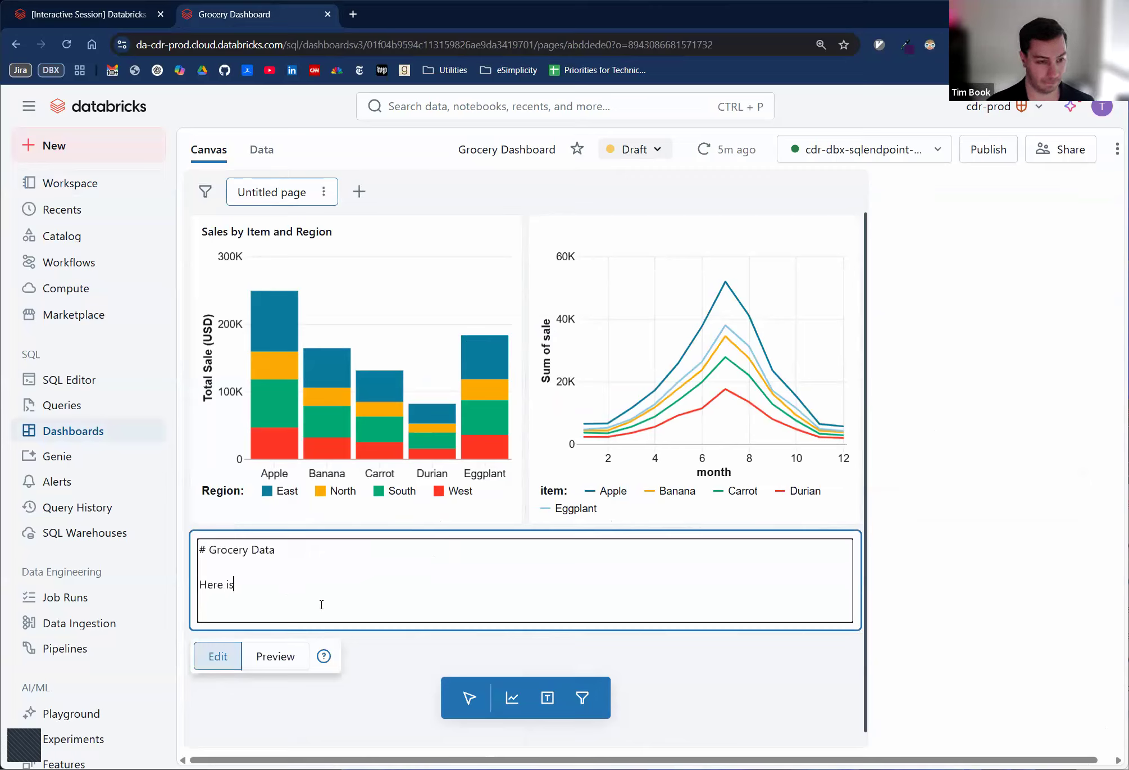
{"action": "key", "text": "BackSpace"}
{"action": "type", "text": "are "}
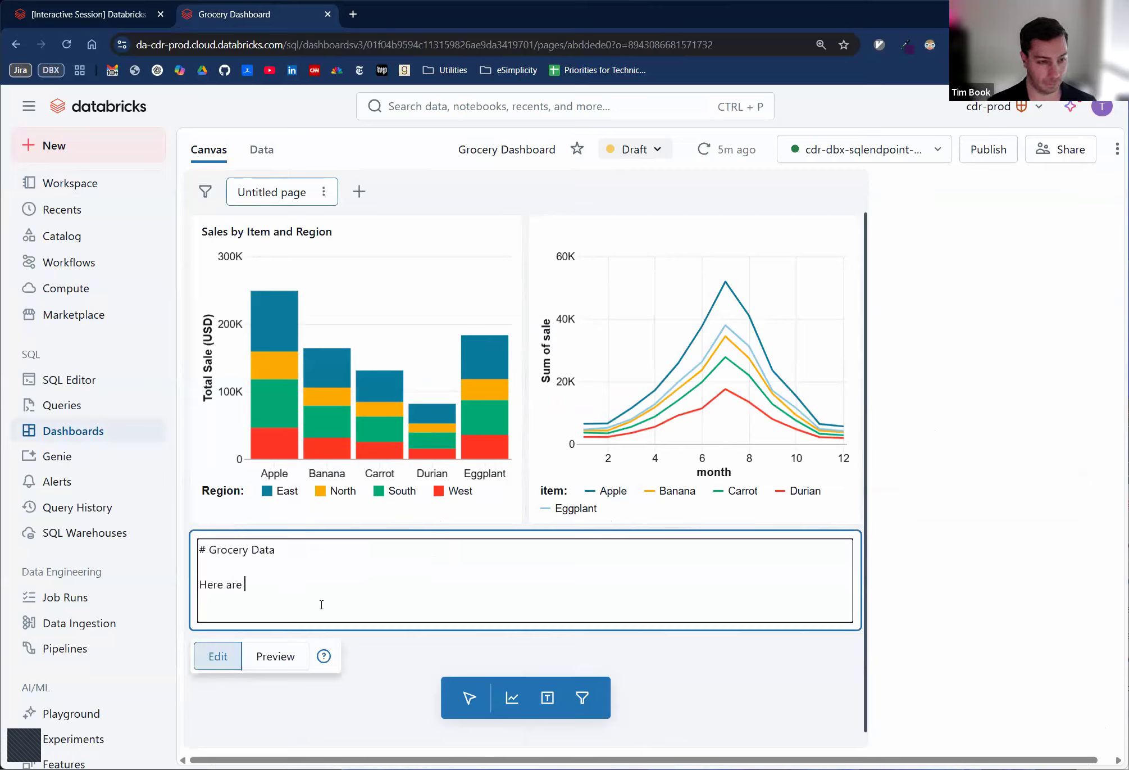
{"action": "type", "text": "some important pieces of viz"}
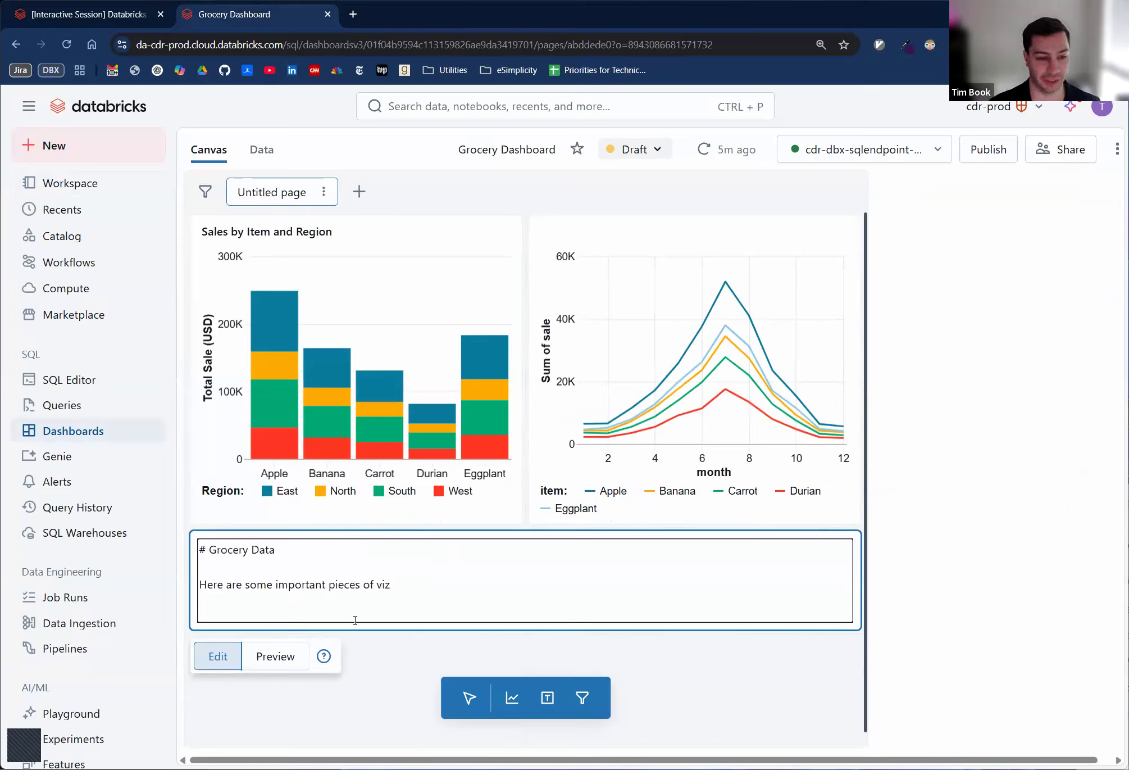
{"action": "left_click", "coordinate": [361, 649]}
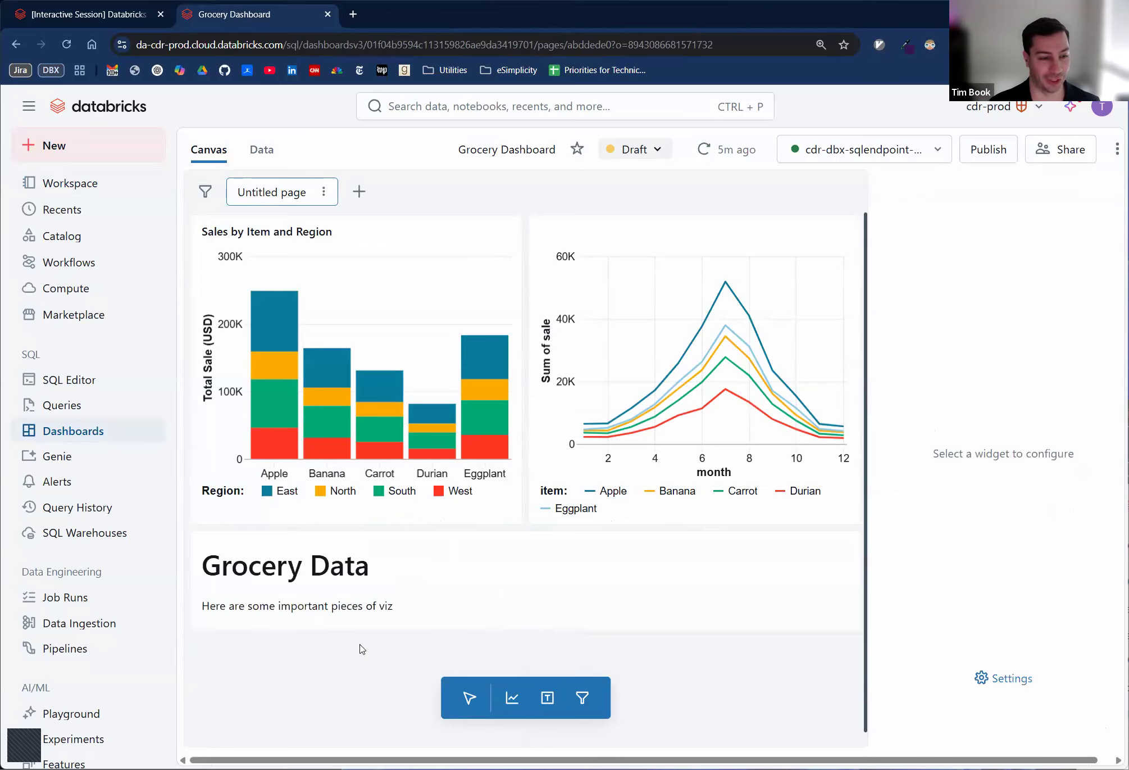
- Move the Grocery Data text widget above the two charts and deselect it
{"action": "left_click_drag", "start_coordinate": [330, 598], "coordinate": [341, 285]}
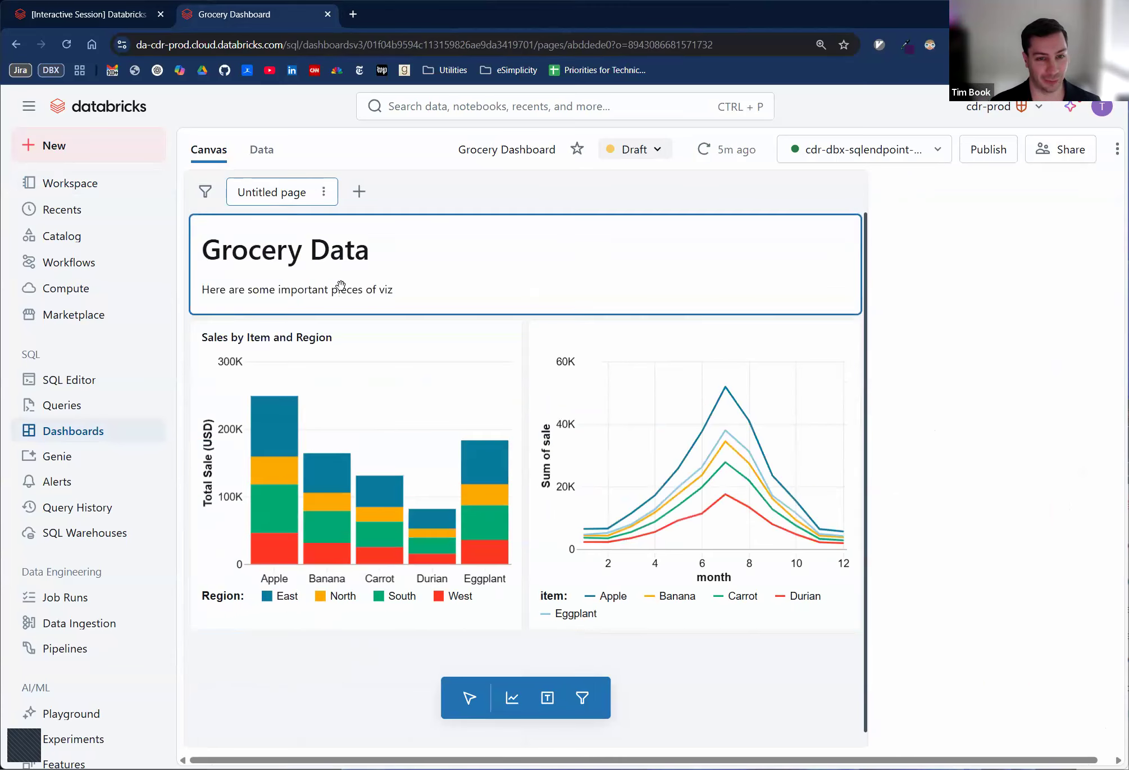
{"action": "left_click", "coordinate": [672, 696]}
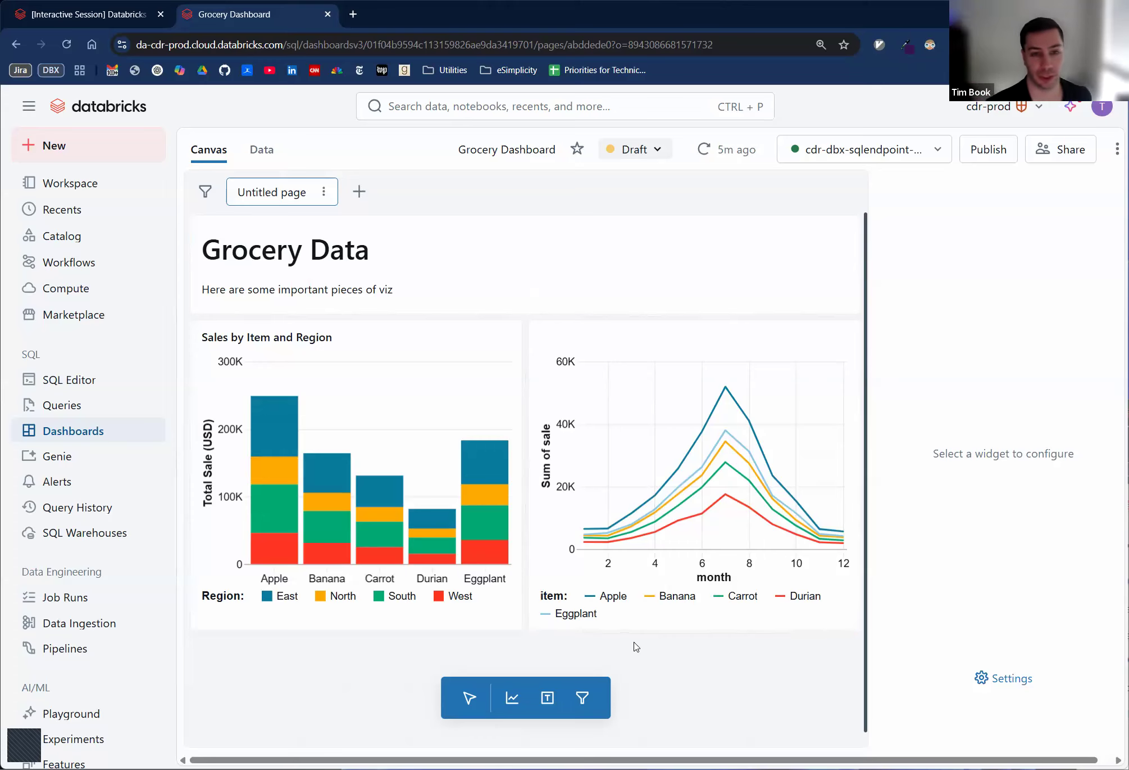
- Review the dashboard's publishing options, dismiss them without publishing, and return to the exercise notebook
{"action": "left_click", "coordinate": [989, 150]}
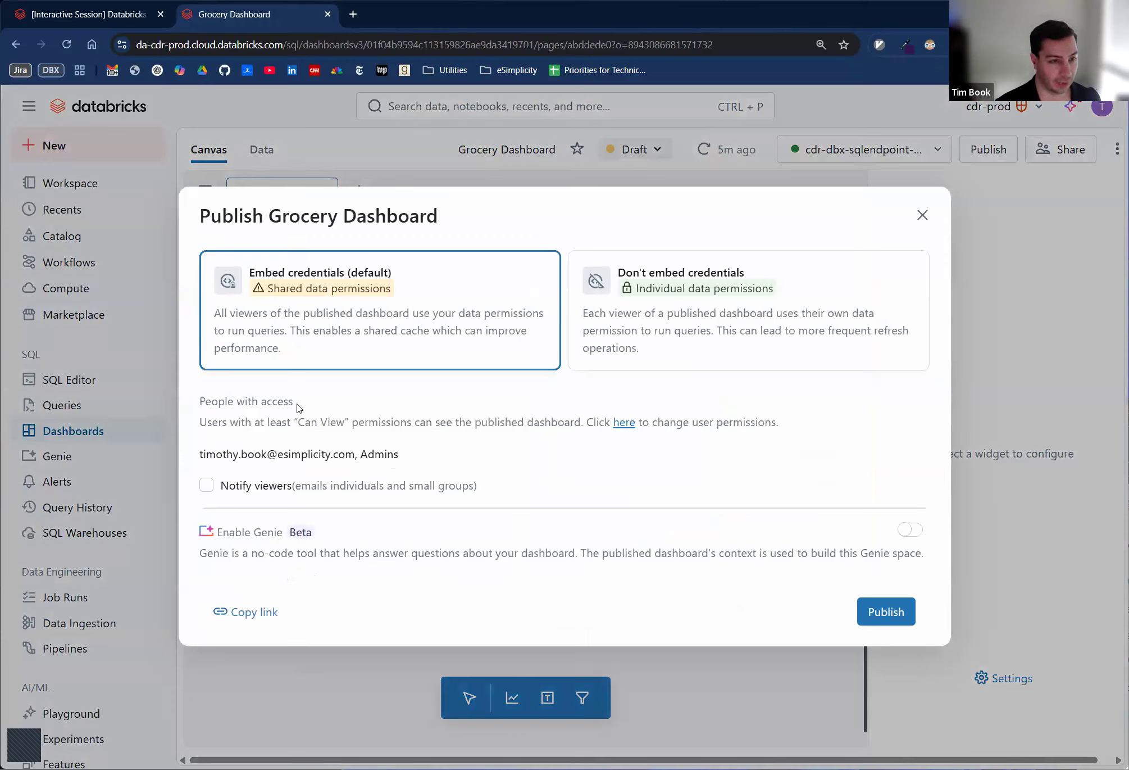
{"action": "left_click", "coordinate": [923, 215]}
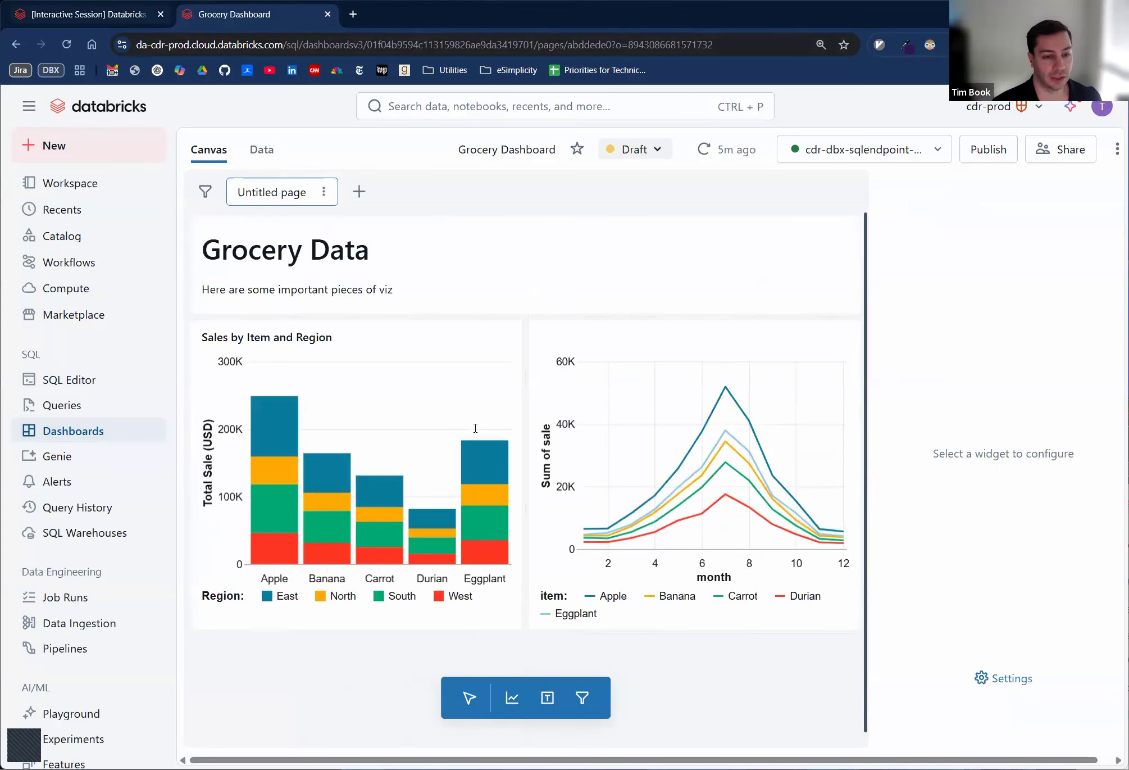
{"action": "key", "text": "ctrl+shift+Tab"}
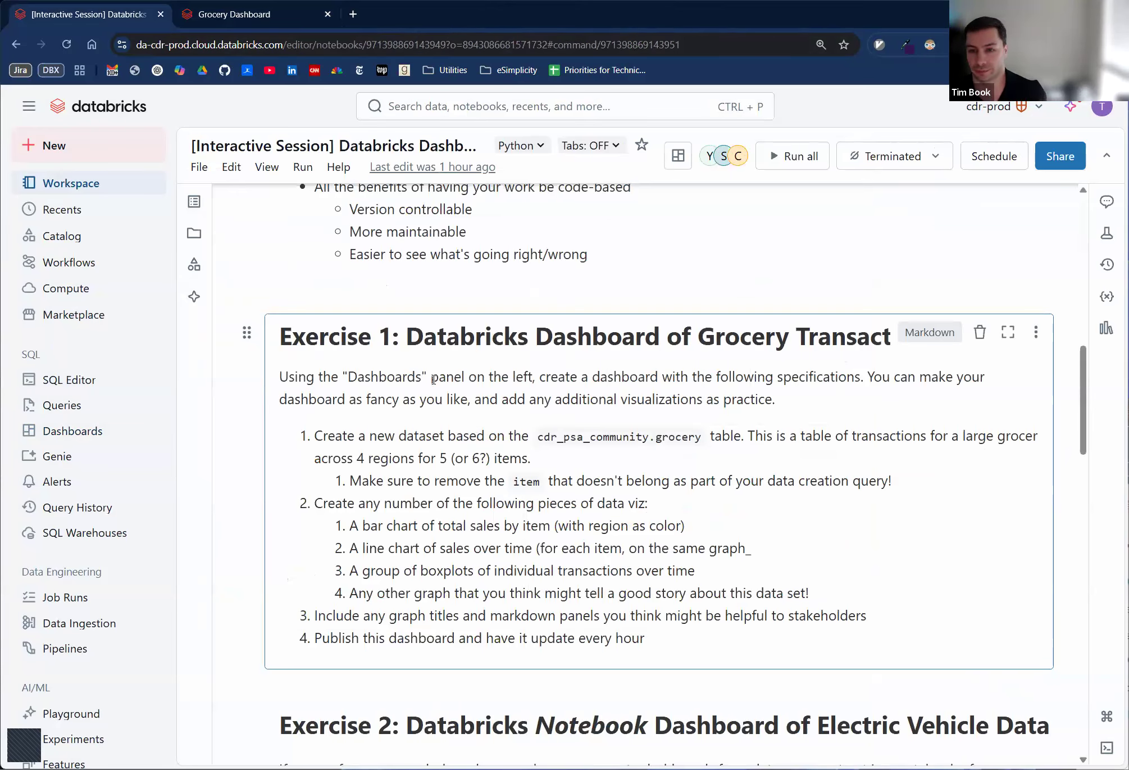
- Run the Electric Car Buying Guide starter cell, starting the terminated cluster, and queue the EV type widget cell below it
{"action": "scroll", "coordinate": [427, 482], "scroll_direction": "down", "scroll_amount": 5}
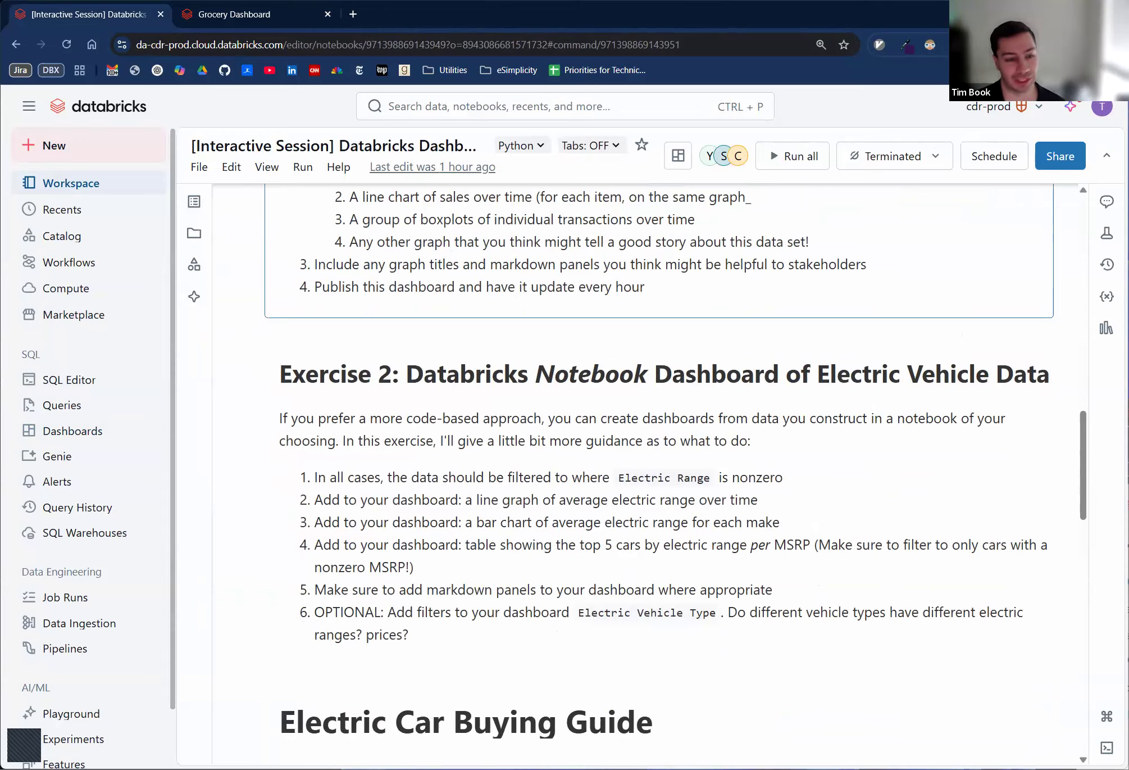
{"action": "scroll", "coordinate": [550, 587], "scroll_direction": "down", "scroll_amount": 6}
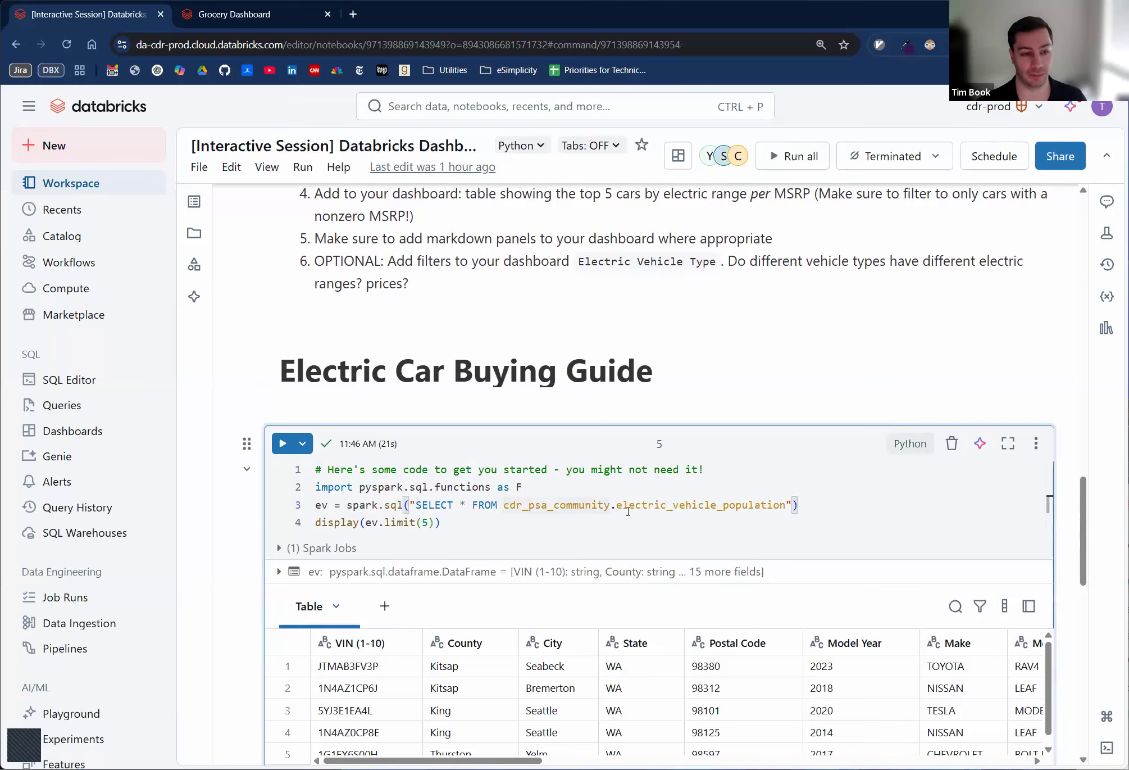
{"action": "key", "text": "shift+Return"}
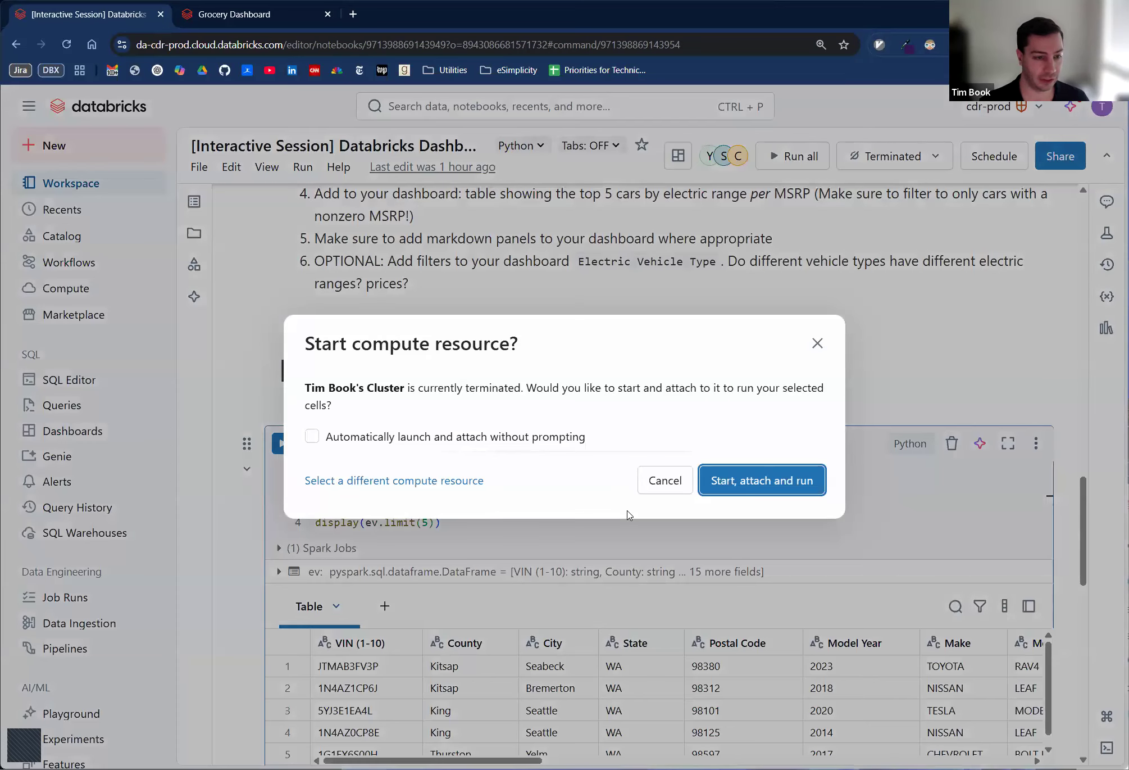
{"action": "key", "text": "Return"}
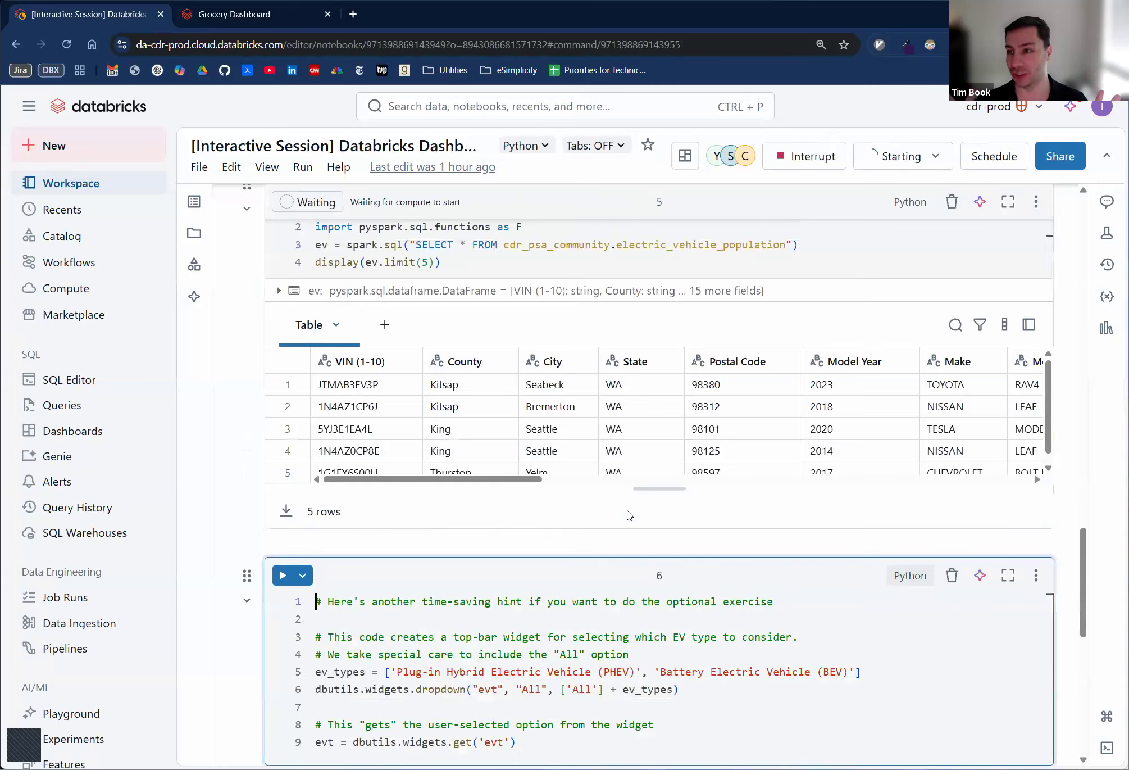
{"action": "scroll", "coordinate": [730, 551], "scroll_direction": "down", "scroll_amount": 1}
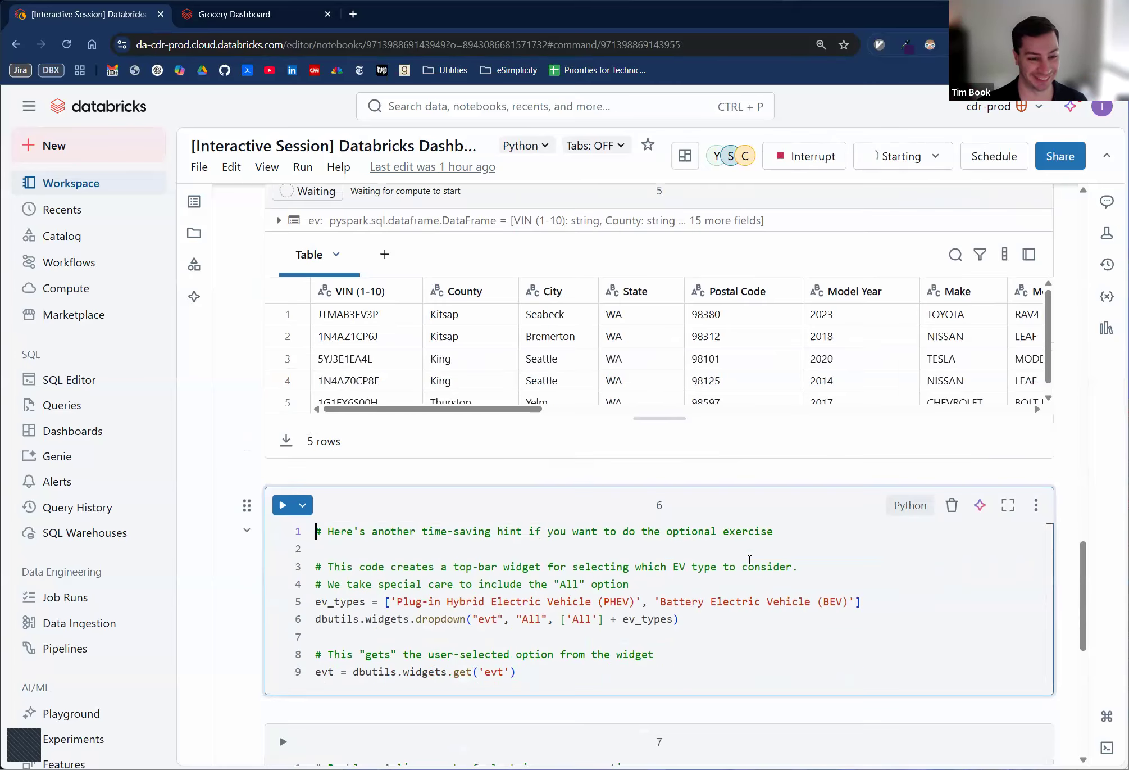
{"action": "key", "text": "ctrl+Return"}
- Review the starter cell's table output and the Exercise 2 instructions, including the line graph of average electric range over time
{"action": "scroll", "coordinate": [753, 561], "scroll_direction": "up", "scroll_amount": 4}
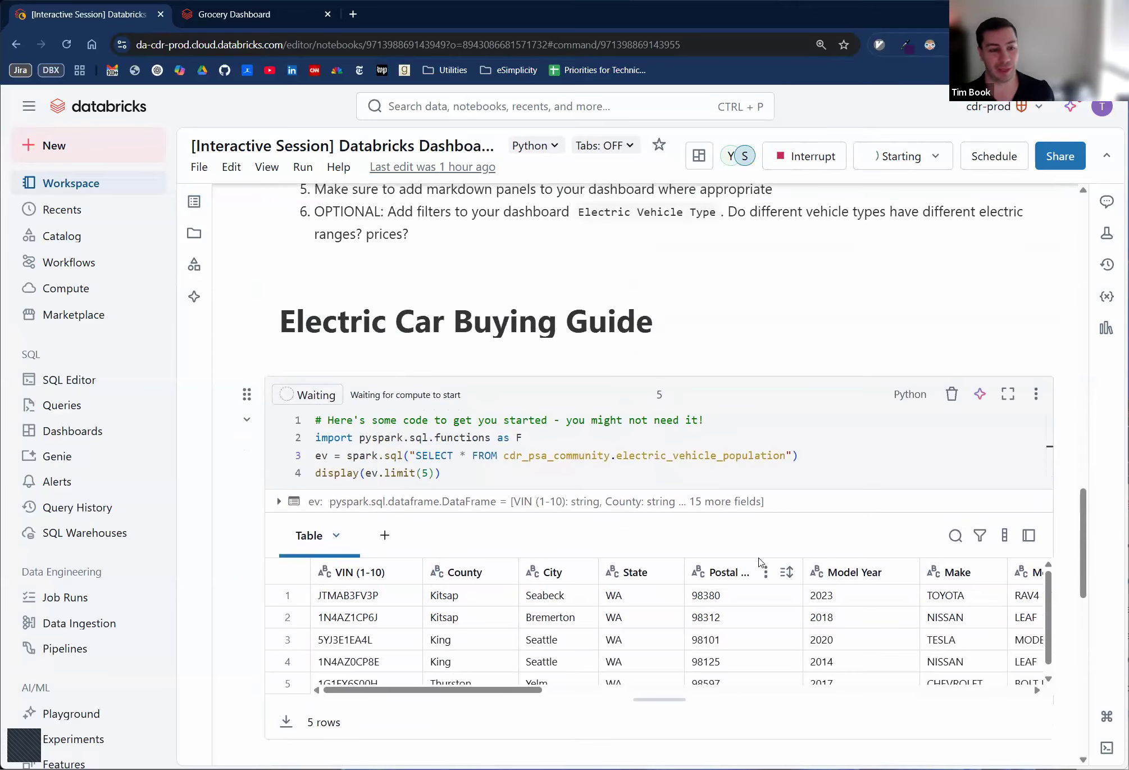
{"action": "scroll", "coordinate": [433, 545], "scroll_direction": "down", "scroll_amount": 1}
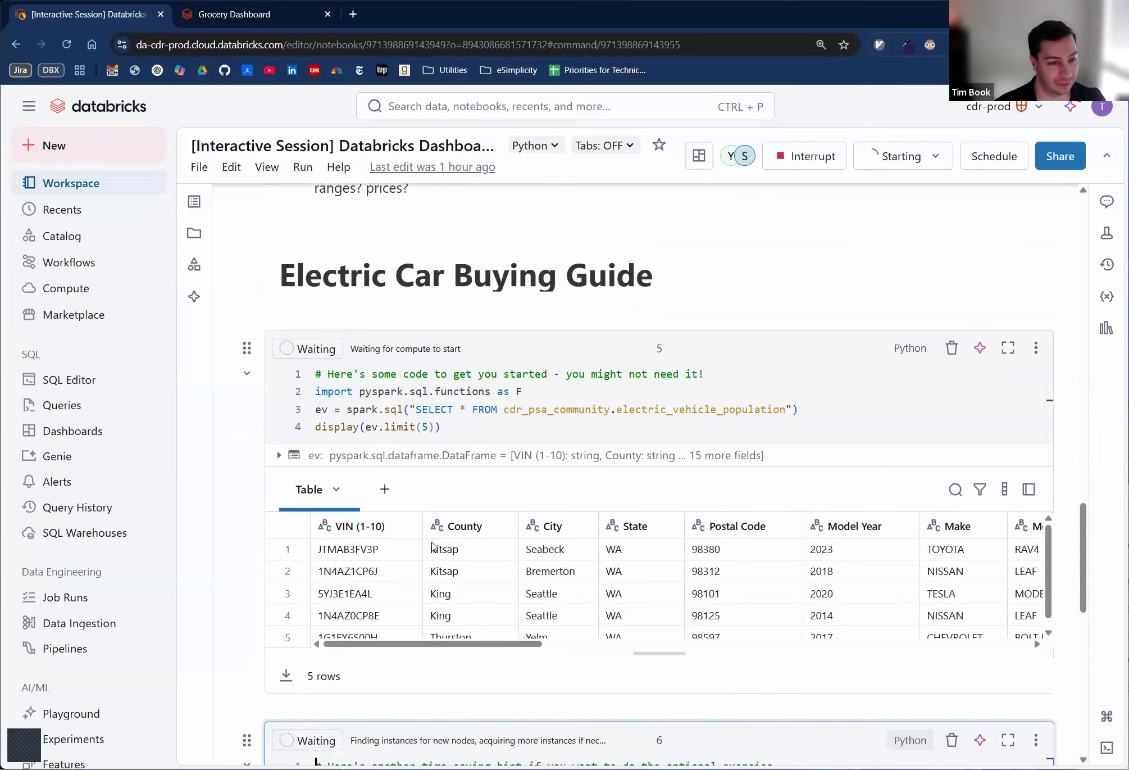
{"action": "scroll", "coordinate": [434, 545], "scroll_direction": "down", "scroll_amount": 3}
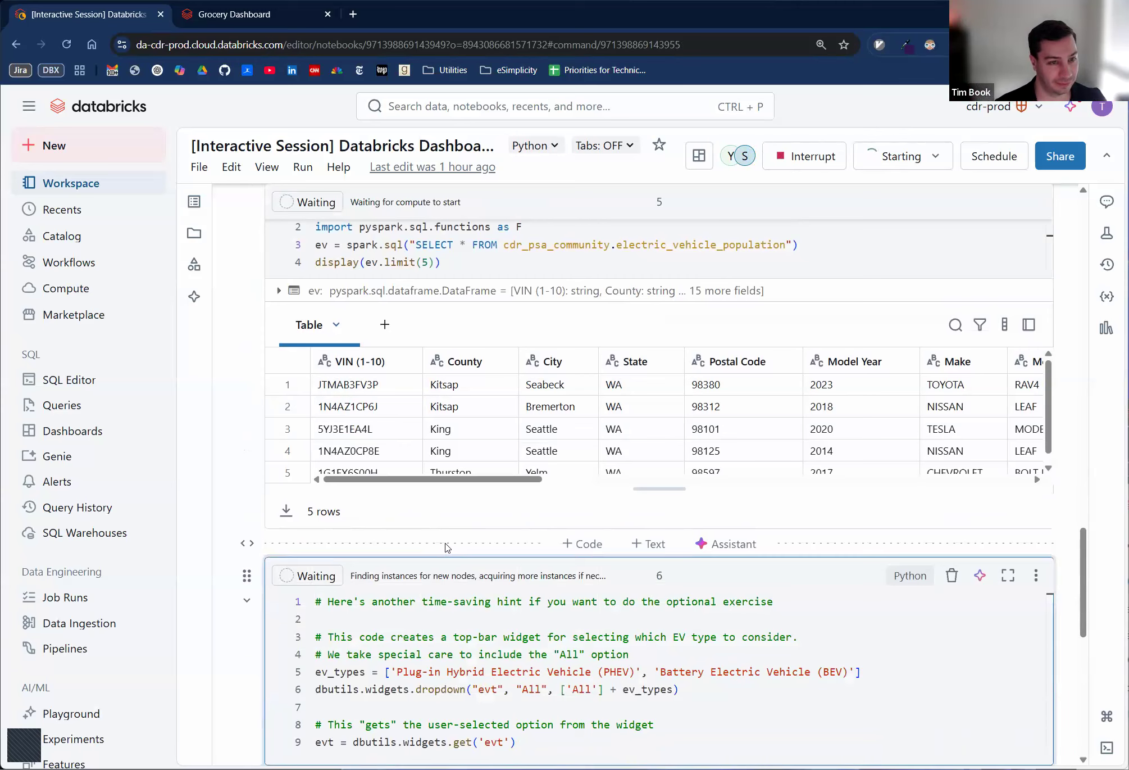
{"action": "left_click", "coordinate": [385, 325]}
{"action": "scroll", "coordinate": [460, 340], "scroll_direction": "up", "scroll_amount": 1}
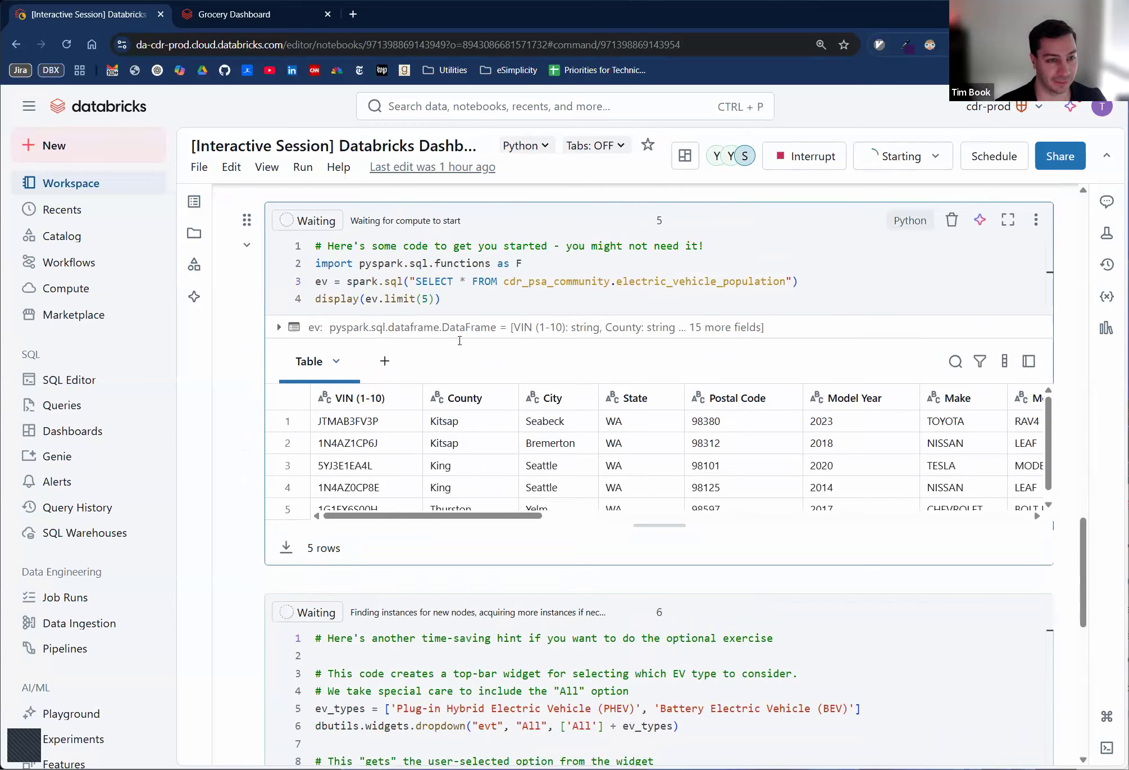
{"action": "scroll", "coordinate": [460, 340], "scroll_direction": "up", "scroll_amount": 1}
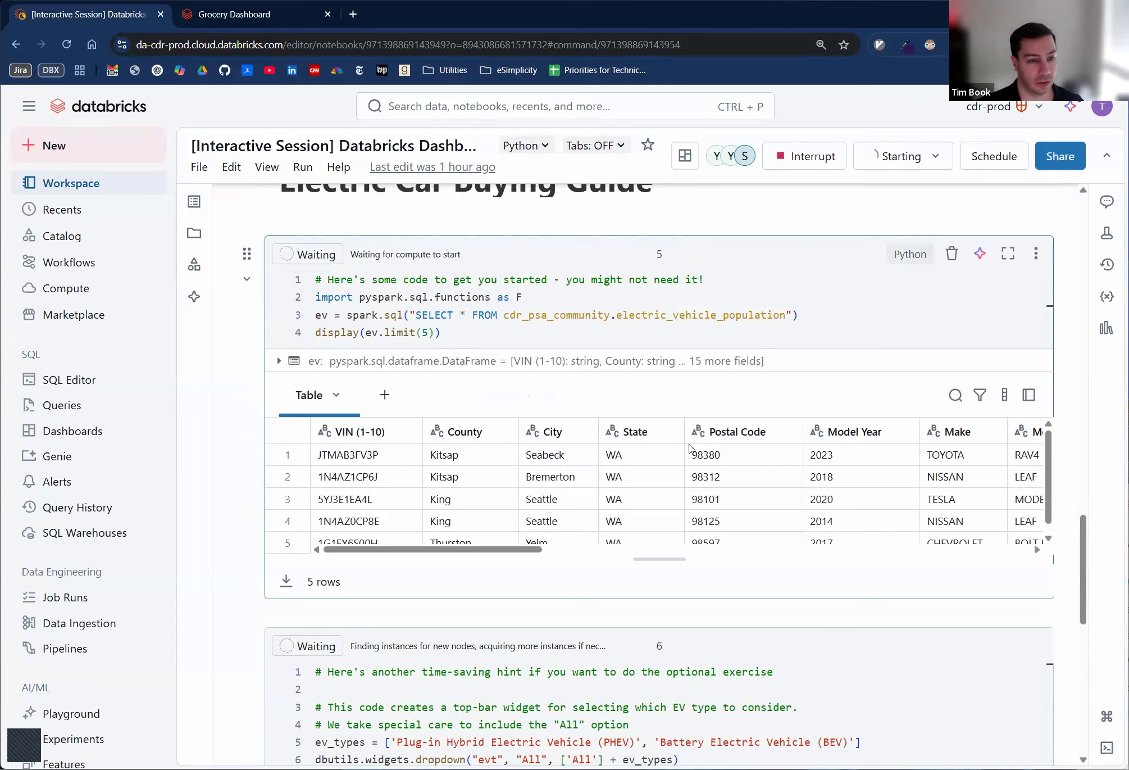
{"action": "scroll", "coordinate": [692, 447], "scroll_direction": "up", "scroll_amount": 6}
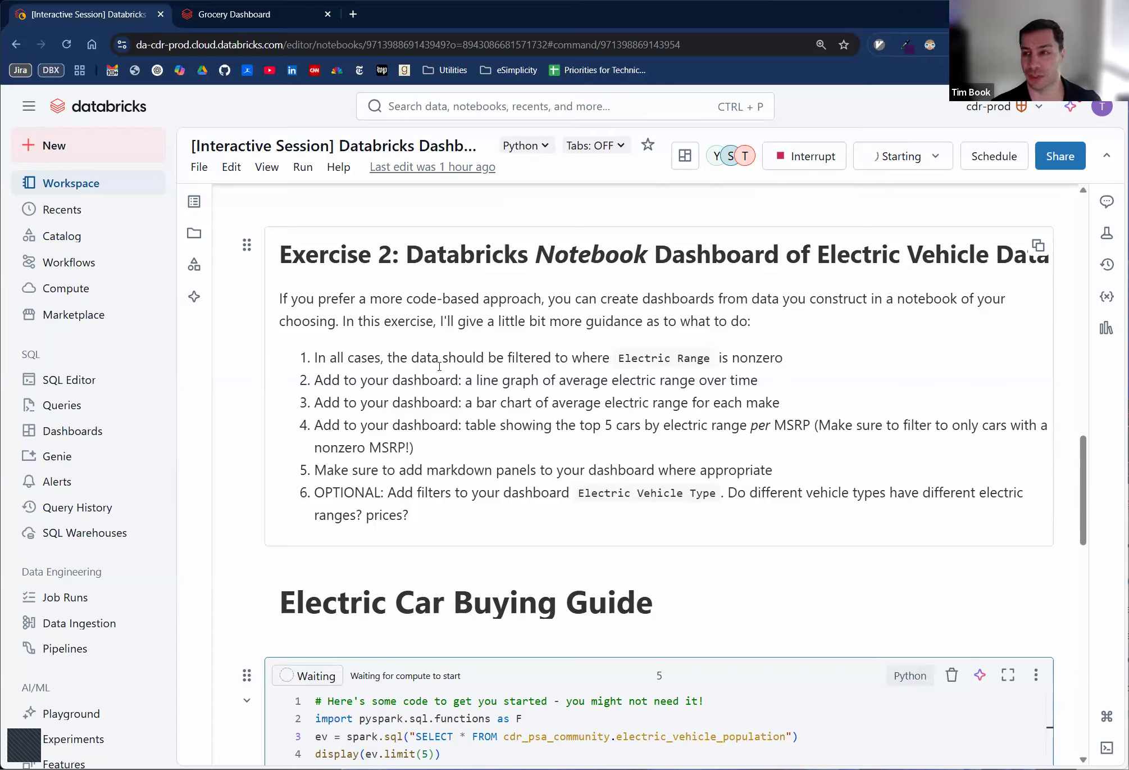
{"action": "left_click_drag", "start_coordinate": [324, 380], "coordinate": [739, 381]}
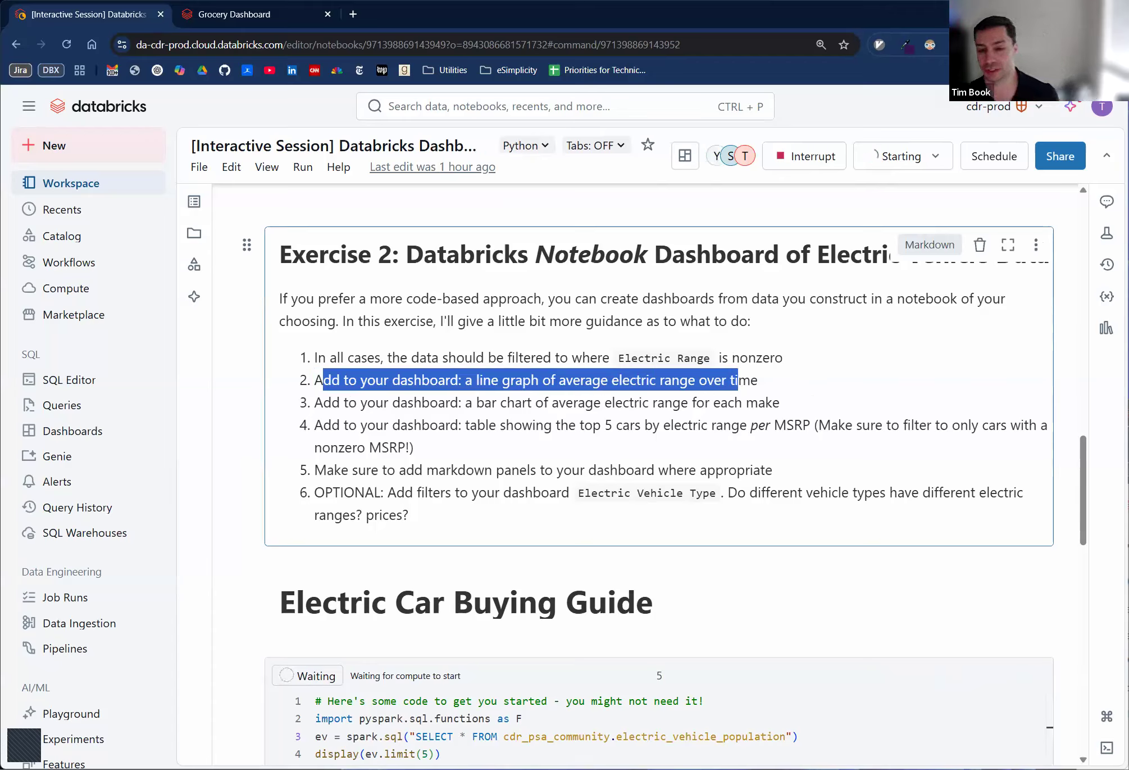
{"action": "left_click", "coordinate": [571, 435]}
- Add an empty triple-quoted string variable named query below the comment in the line graph problem cell
{"action": "scroll", "coordinate": [567, 441], "scroll_direction": "down", "scroll_amount": 6}
{"action": "scroll", "coordinate": [557, 444], "scroll_direction": "down", "scroll_amount": 8}
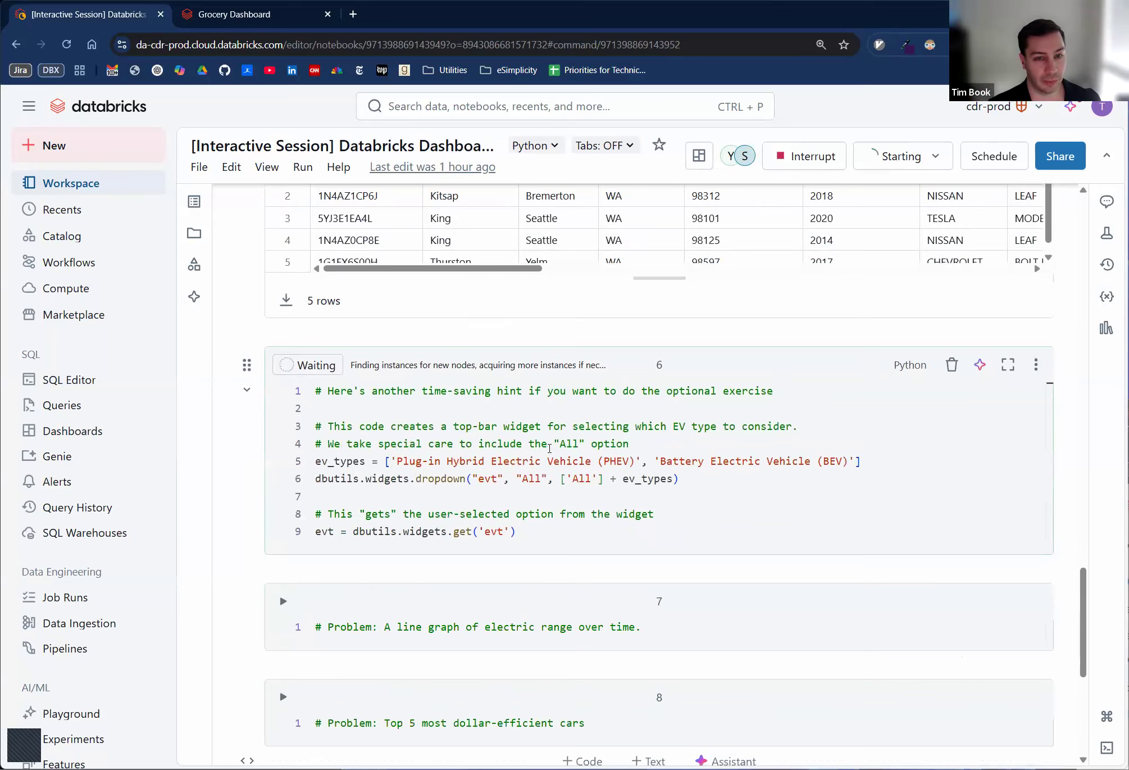
{"action": "left_click", "coordinate": [692, 492]}
{"action": "left_click", "coordinate": [696, 482]}
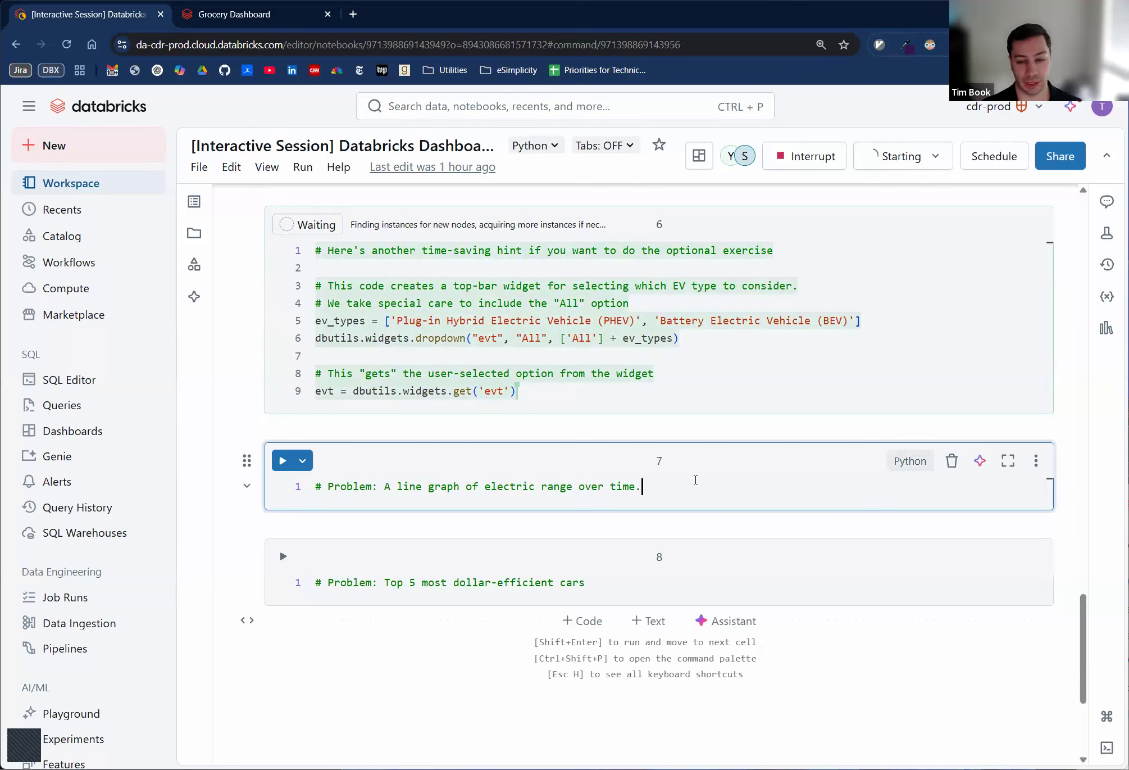
{"action": "key", "text": "Return"}
{"action": "key", "text": "Return"}
{"action": "type", "text": "que"}
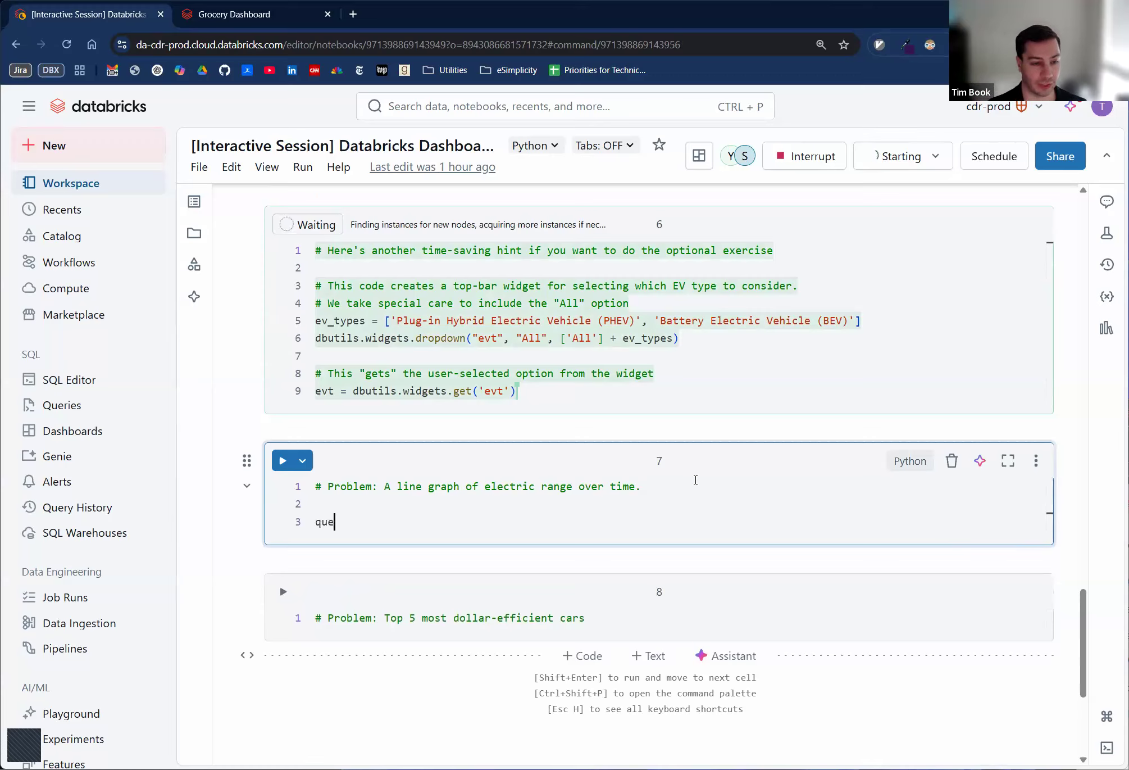
{"action": "type", "text": "ry = \"\"\""}
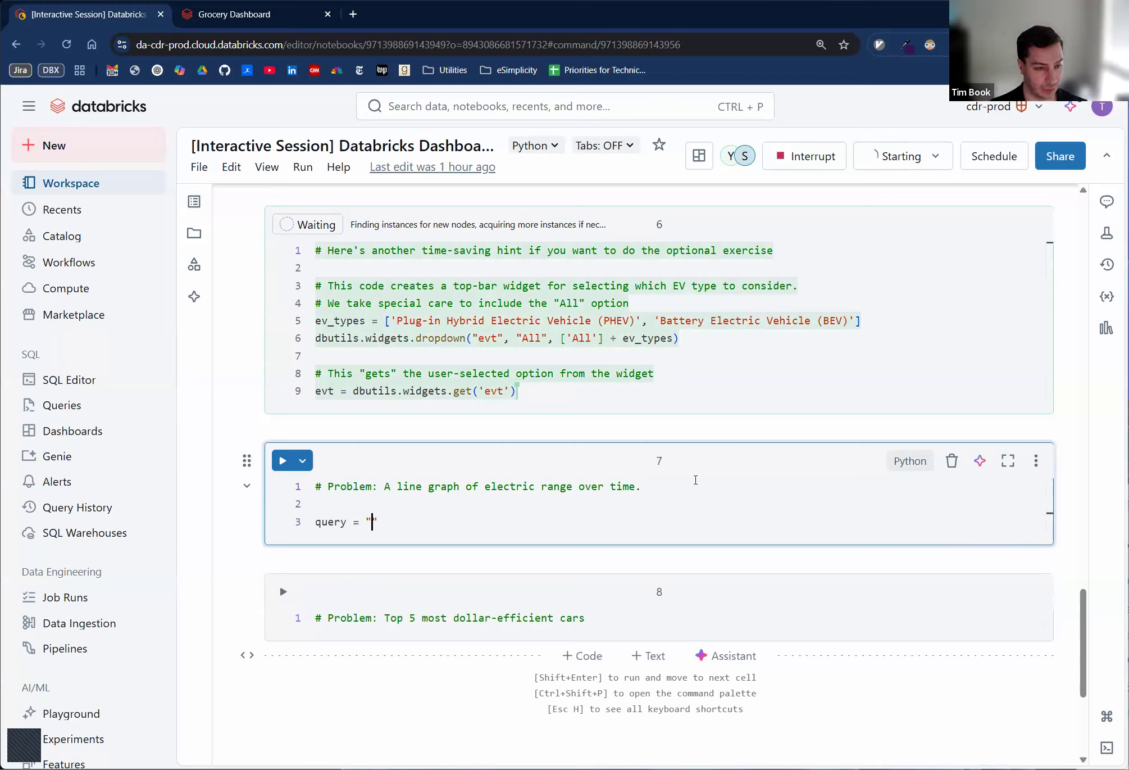
{"action": "key", "text": "Return"}
{"action": "type", "text": "\"\"\""}
{"action": "key", "text": "Up"}
{"action": "key", "text": "End"}
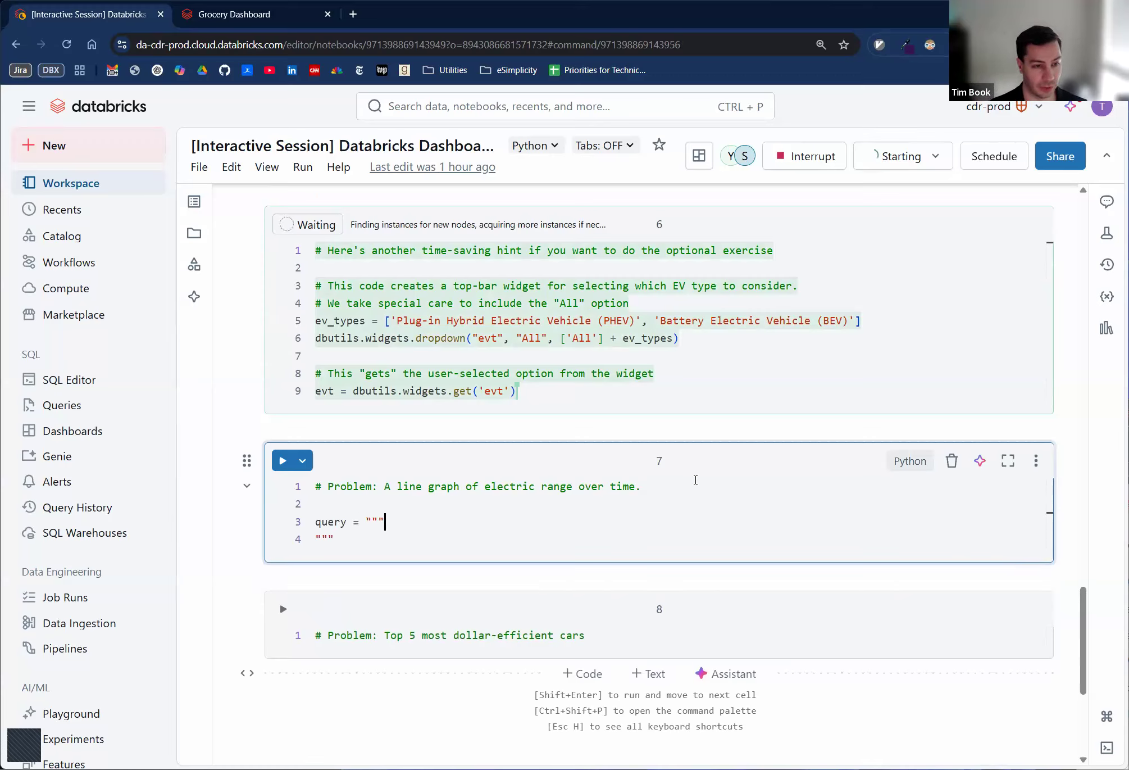
- Fill the query string with SELECT * FROM cdr_psa_community.electric_vehicle_population, pasting in the table name
{"action": "key", "text": "Return"}
{"action": "type", "text": "SELECT *"}
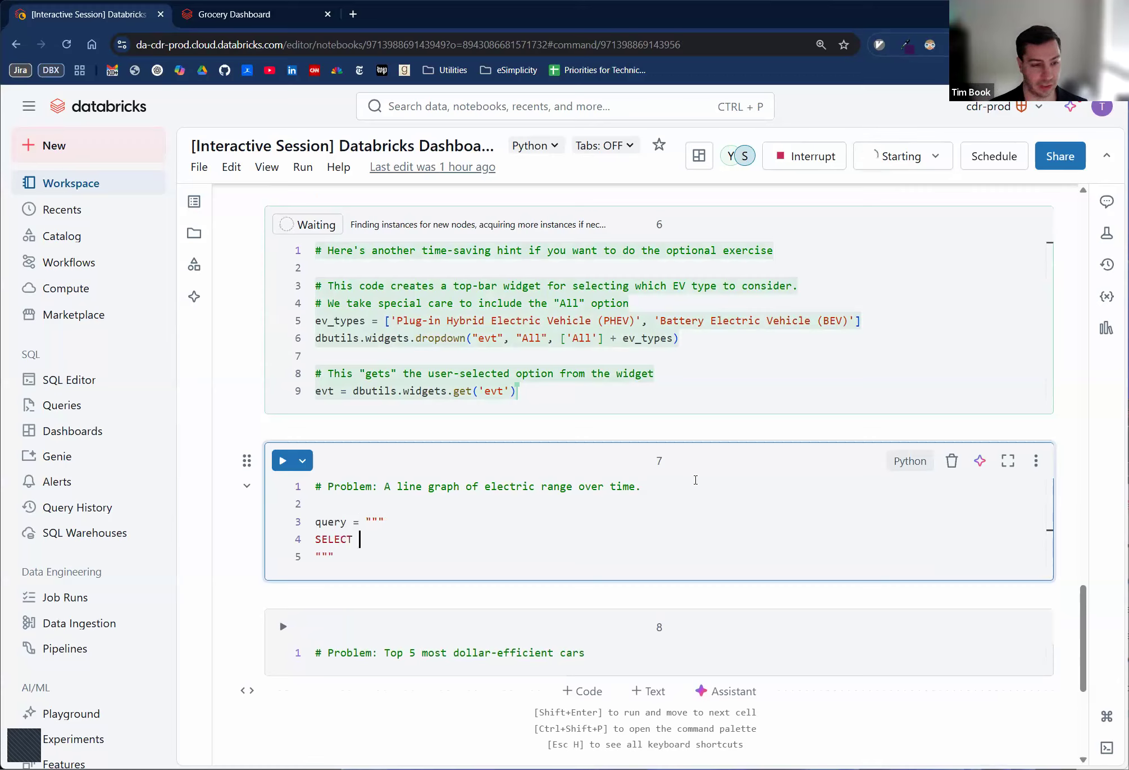
{"action": "key", "text": "Return"}
{"action": "type", "text": "FROM"}
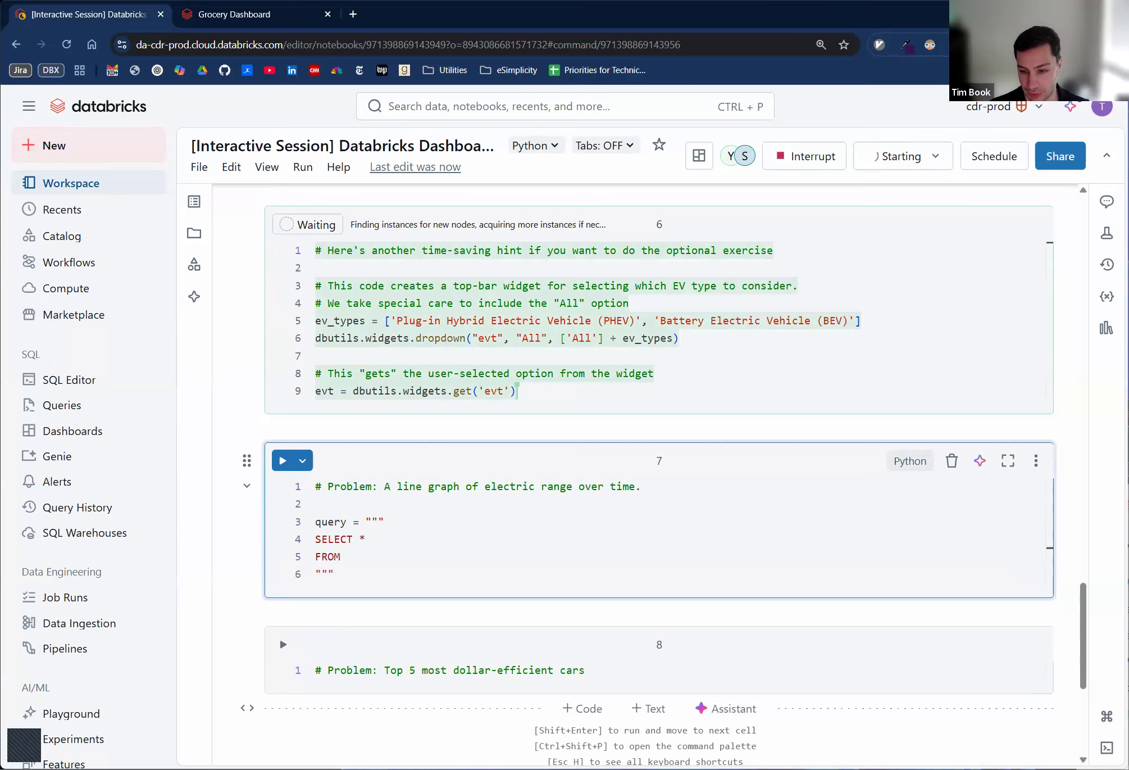
{"action": "key", "text": "alt+Tab"}
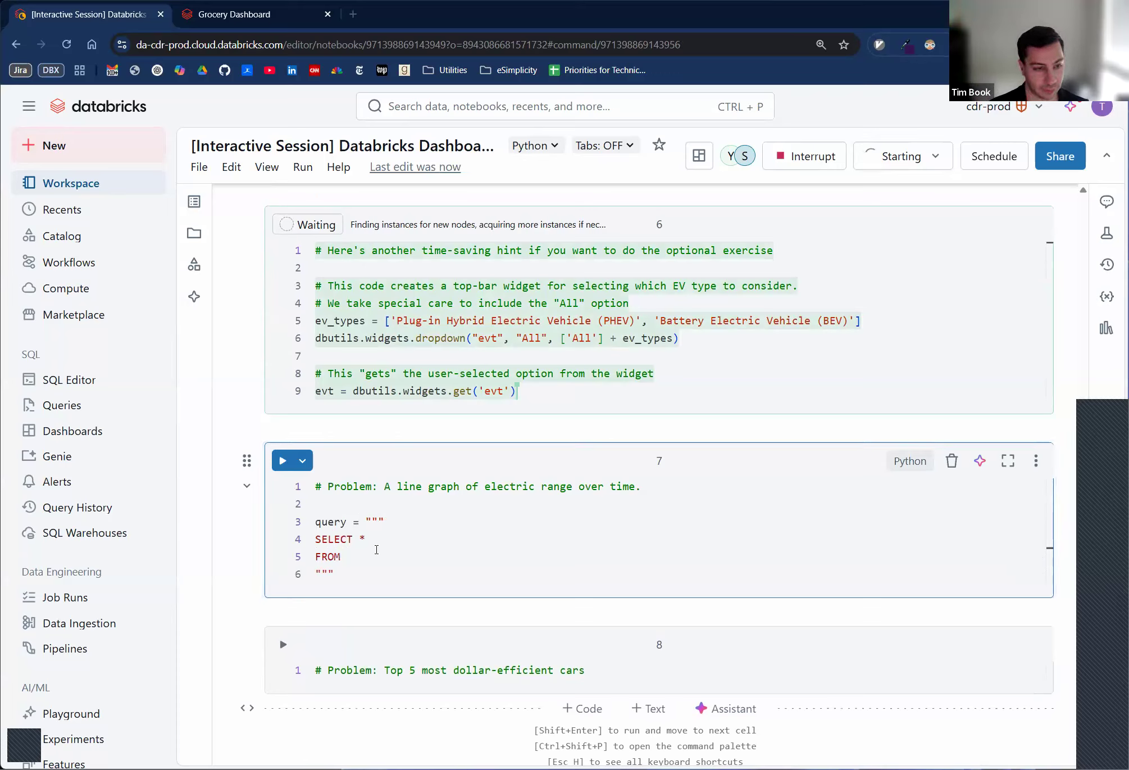
{"action": "left_click", "coordinate": [477, 562]}
{"action": "type", "text": "cdr_psa_community.electric_vehicle_population"}
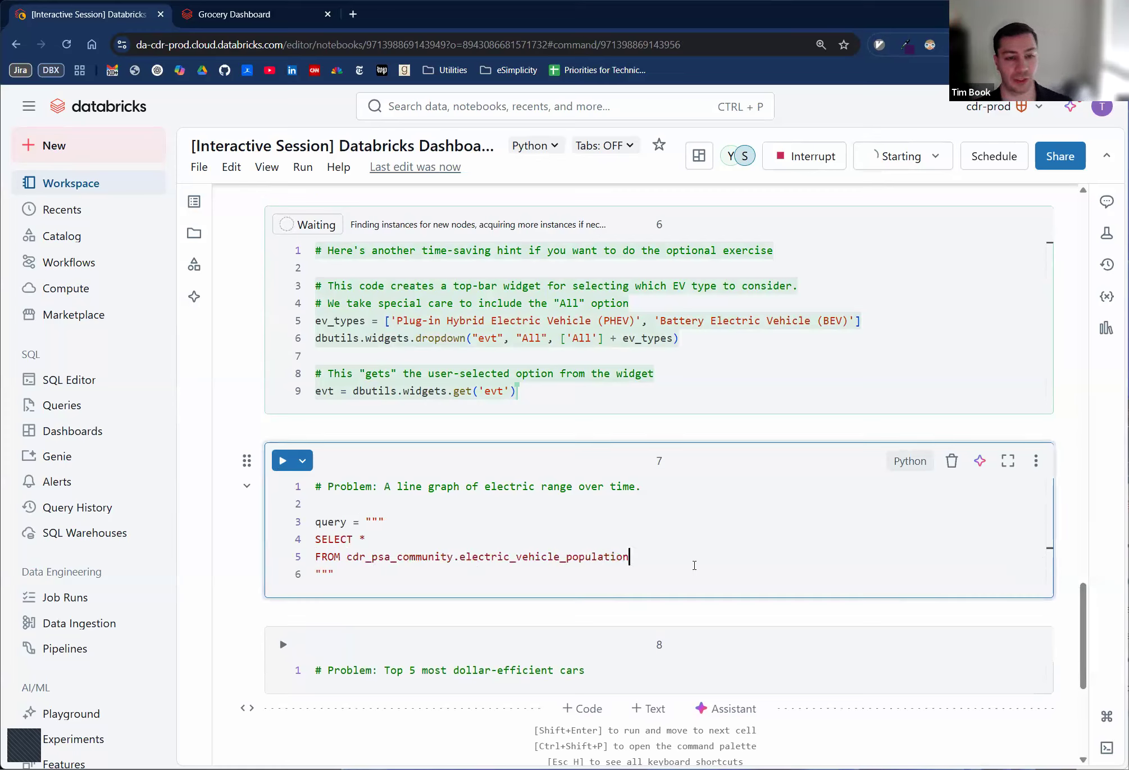
- Add the filter line WHERE `Electric Range` > 0 to the query
{"action": "key", "text": "Return"}
{"action": "type", "text": "WHERE"}
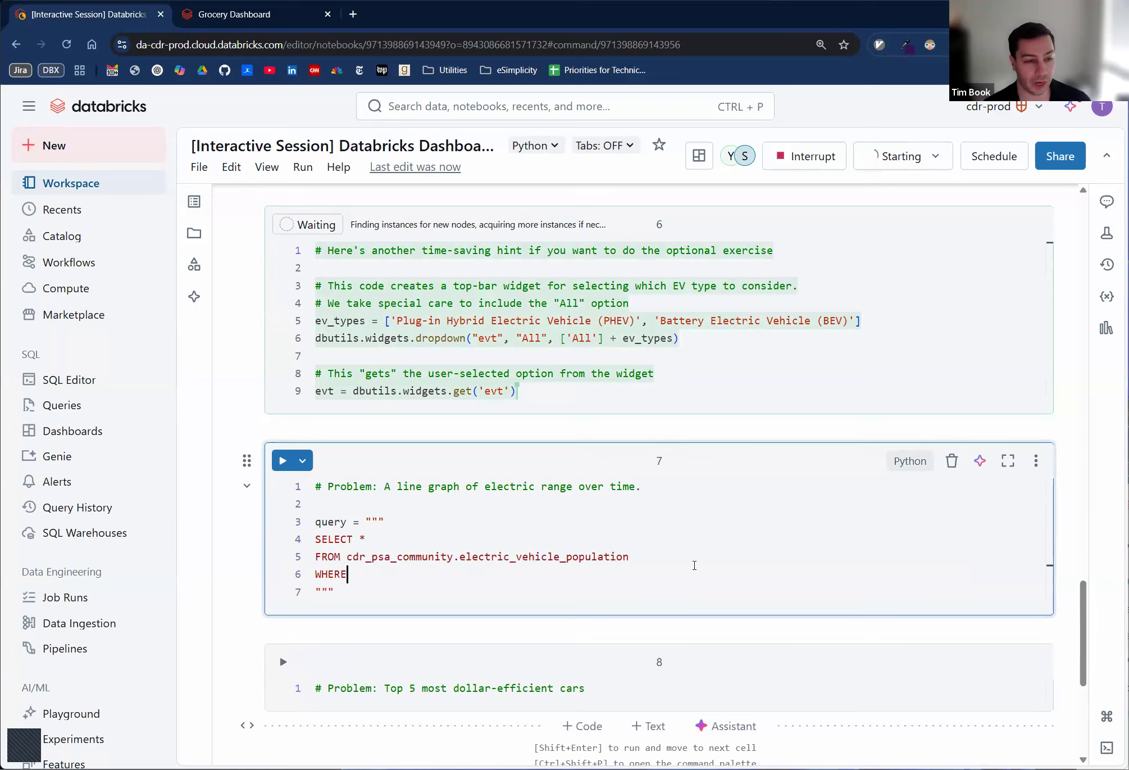
{"action": "type", "text": " `Electri"}
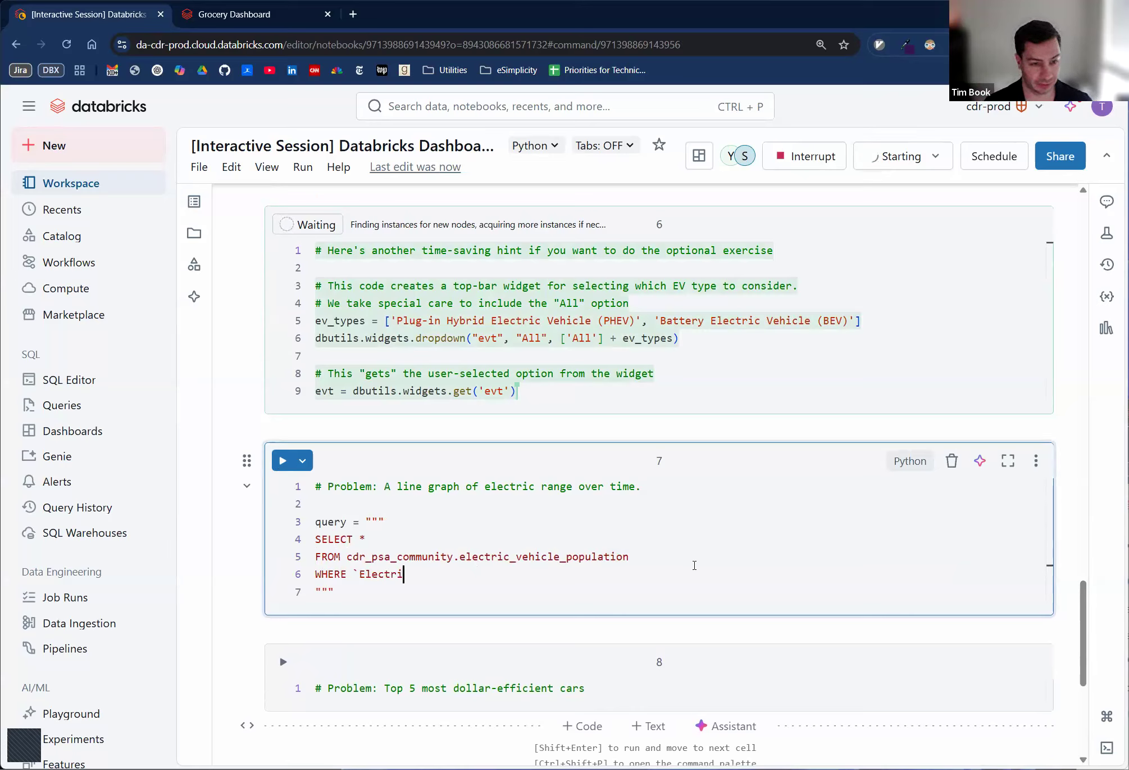
{"action": "type", "text": "c Range` > "}
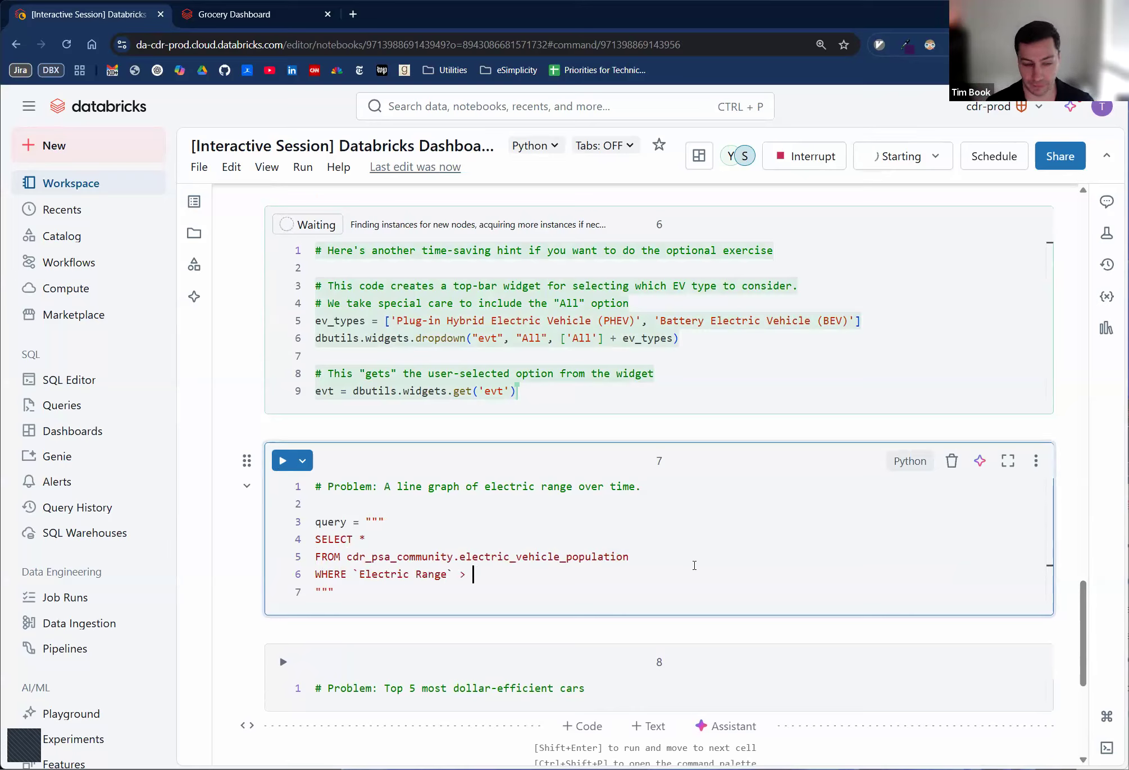
{"action": "type", "text": "0"}
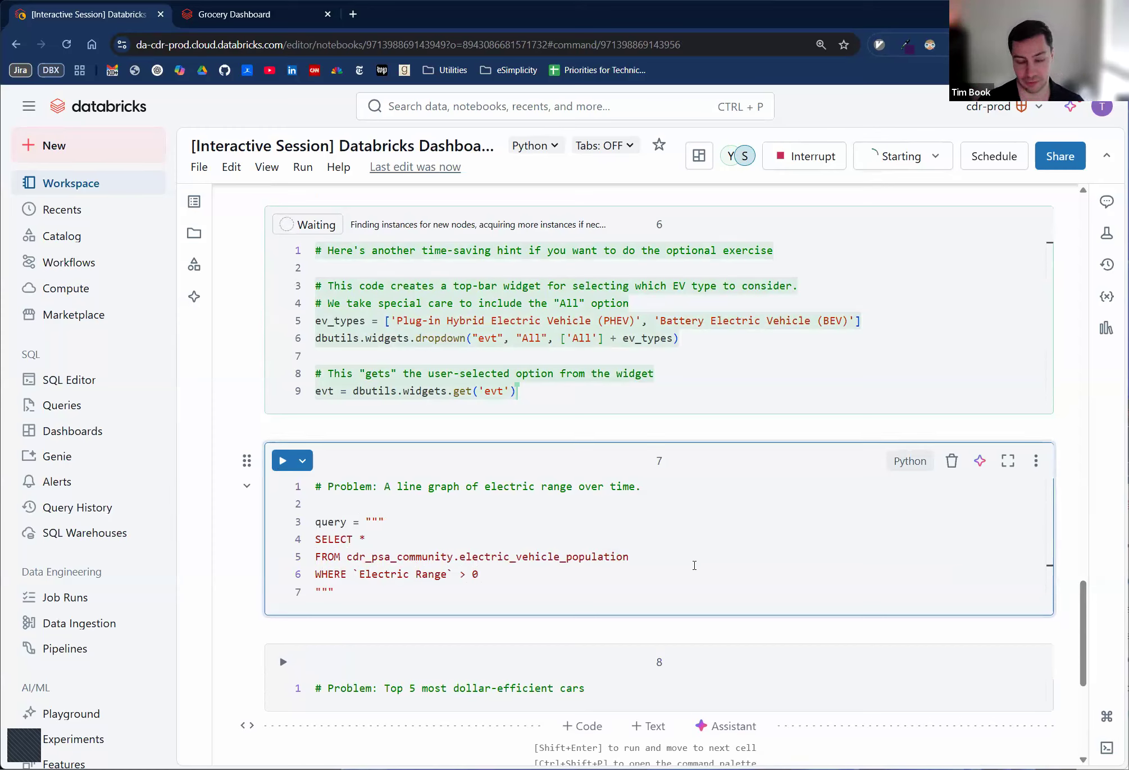
- Add the line display(spark.sql(query)) below the query string, separated by a blank line
{"action": "key", "text": "Down"}
{"action": "key", "text": "Return"}
{"action": "key", "text": "Return"}
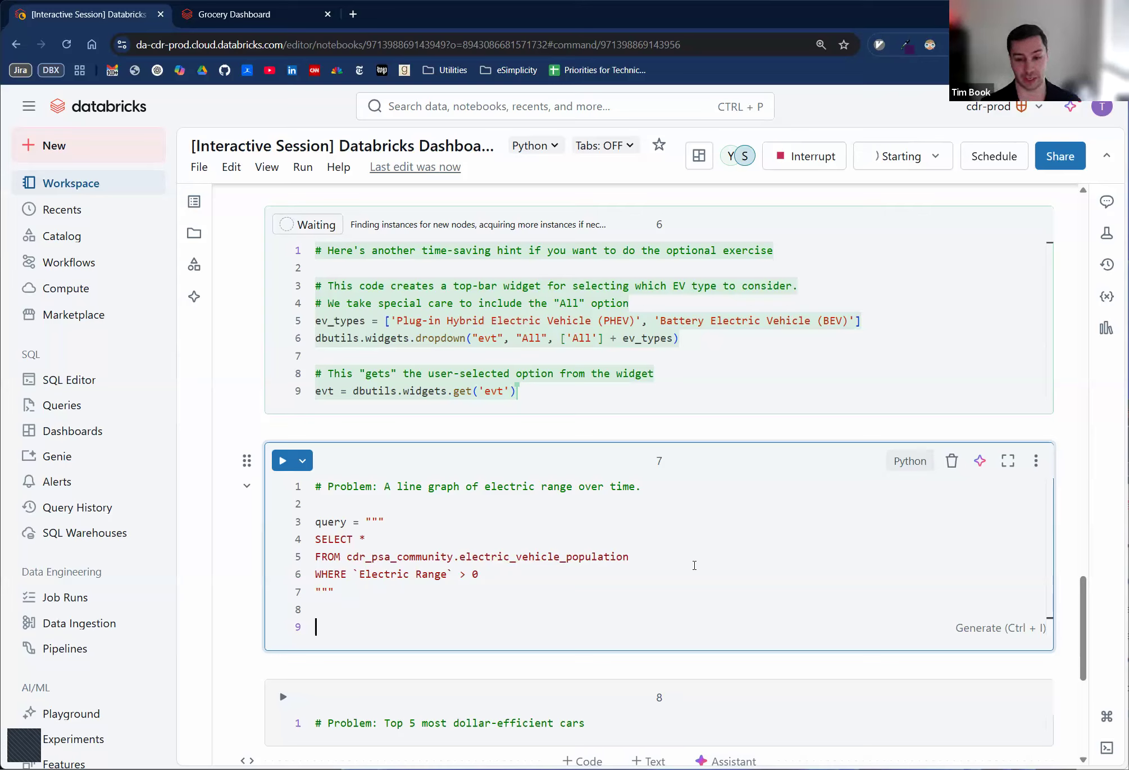
{"action": "type", "text": "d"}
{"action": "key", "text": "BackSpace"}
{"action": "type", "text": "spark."}
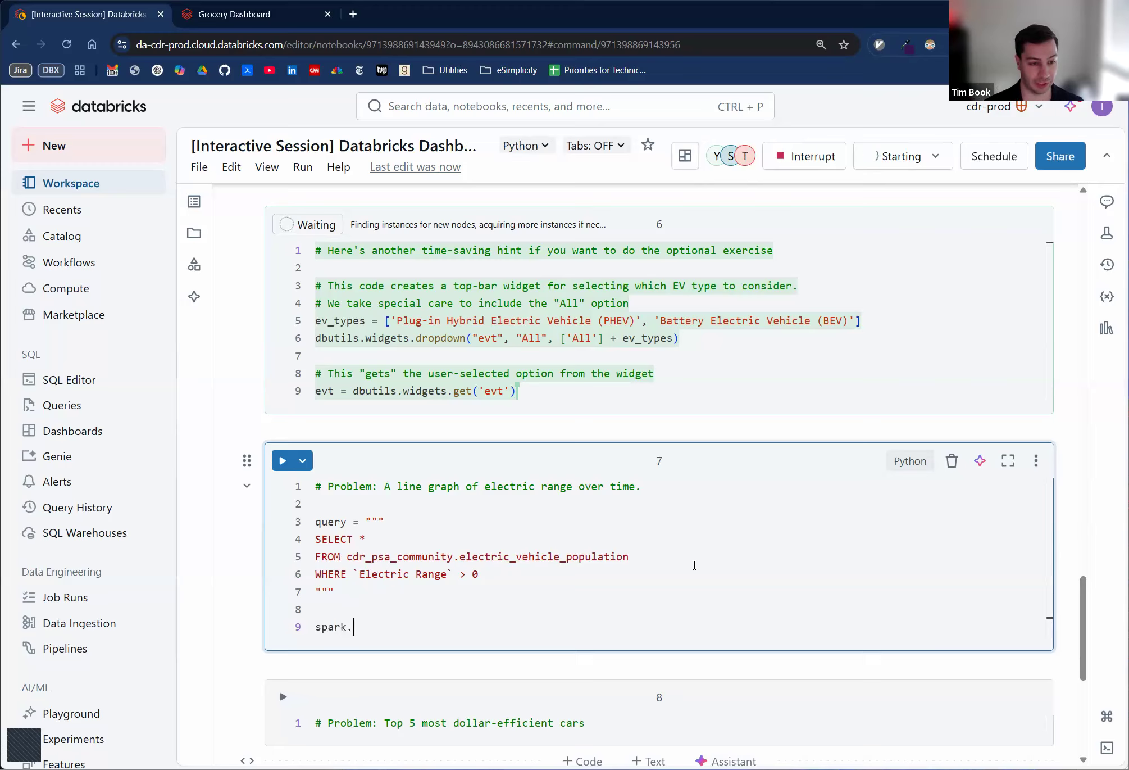
{"action": "type", "text": "sql(query"}
{"action": "key", "text": "Home"}
{"action": "type", "text": "display"}
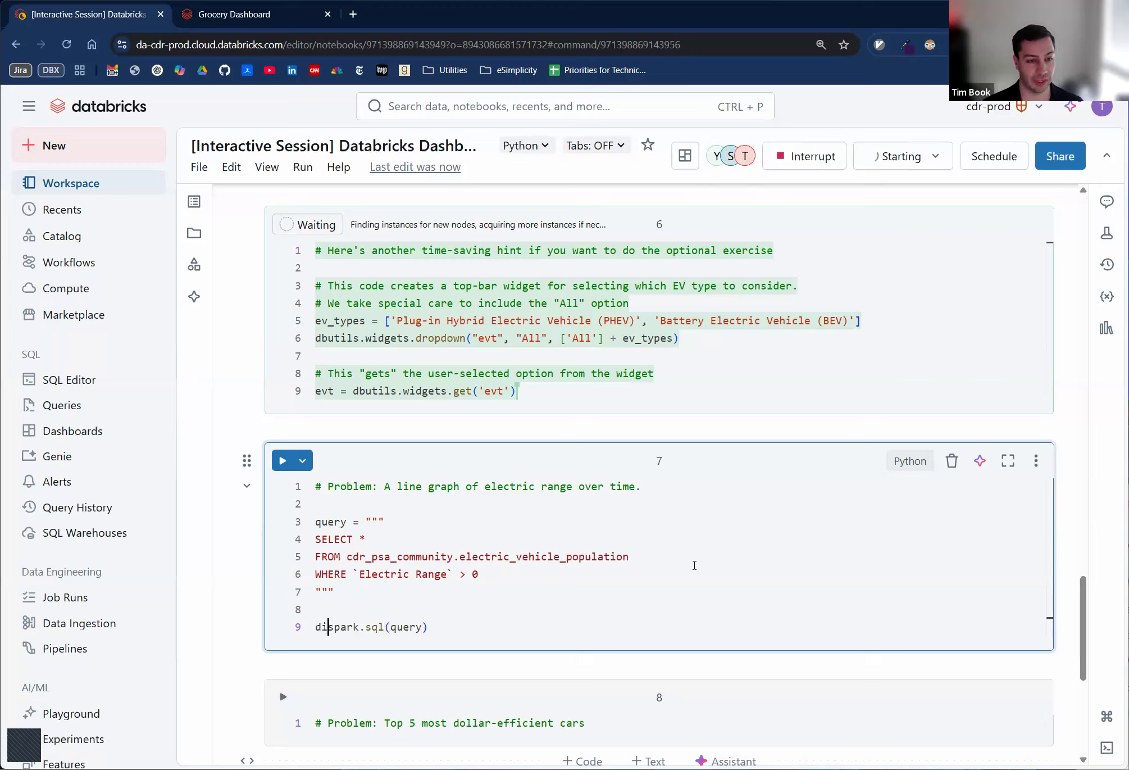
{"action": "type", "text": "("}
{"action": "key", "text": "End"}
{"action": "type", "text": ")"}
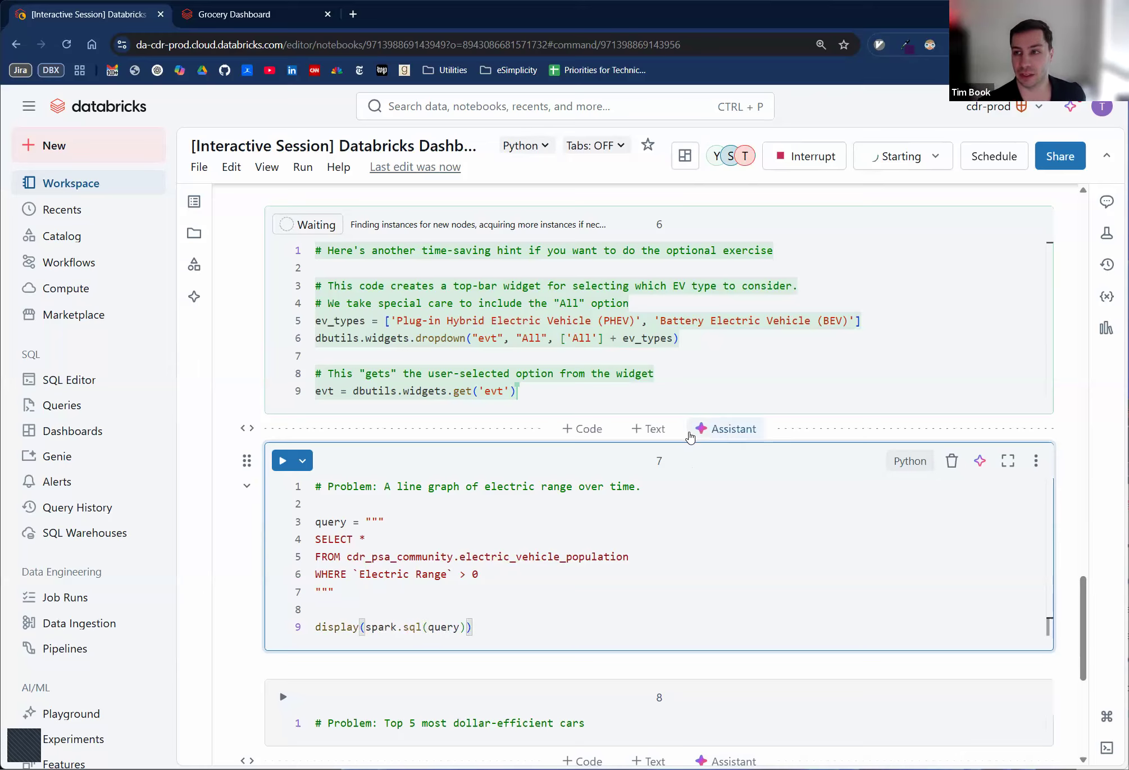
- Examine the starter cell's table output and the dropdown widget code, including its "evt" name and "All" argument
{"action": "scroll", "coordinate": [671, 569], "scroll_direction": "up", "scroll_amount": 8}
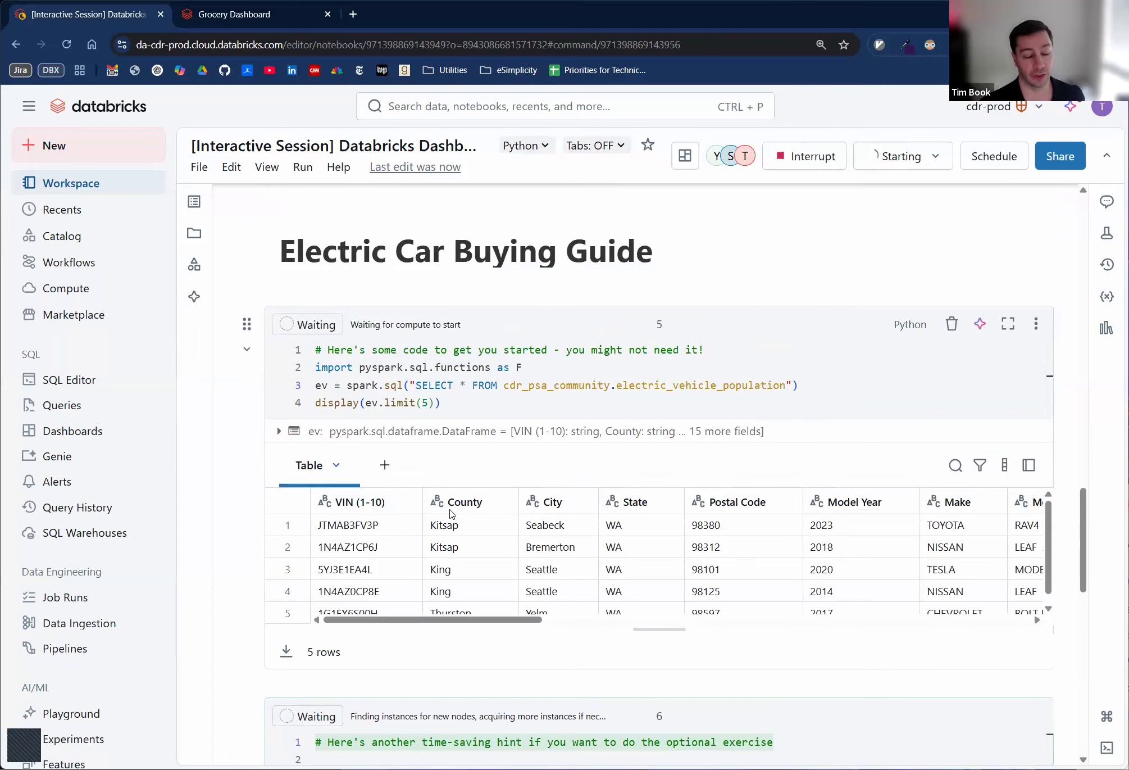
{"action": "left_click", "coordinate": [385, 465]}
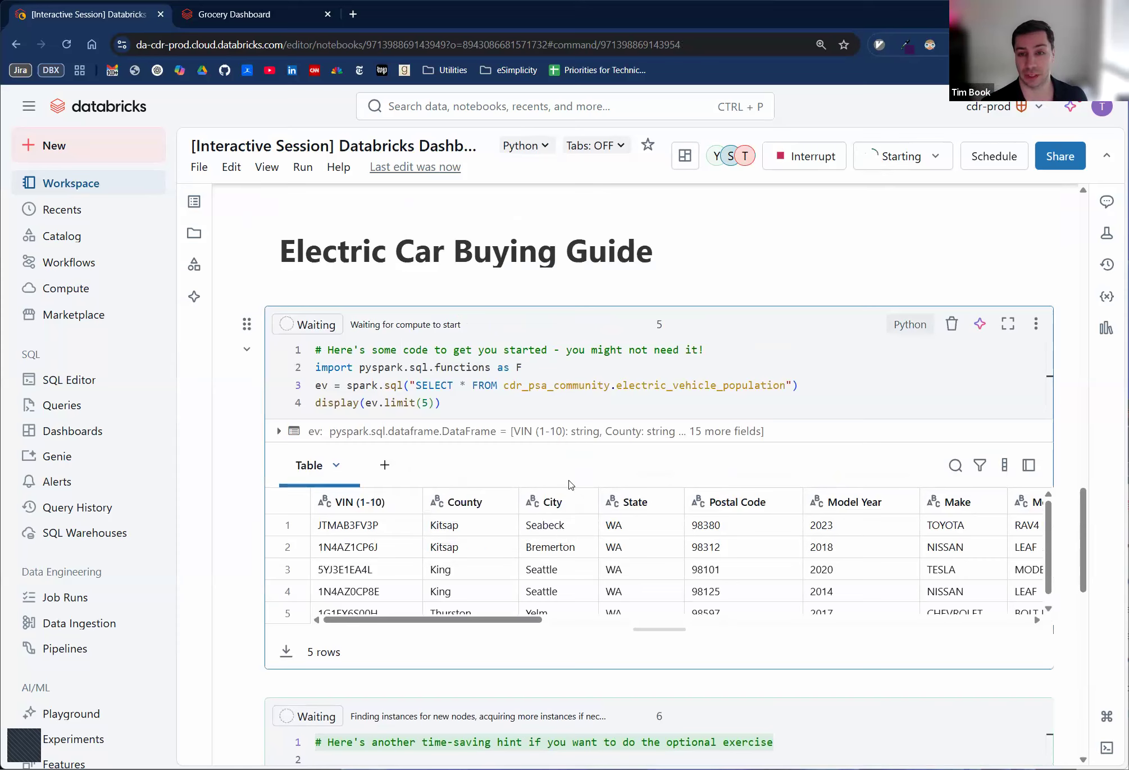
{"action": "scroll", "coordinate": [514, 514], "scroll_direction": "down", "scroll_amount": 3}
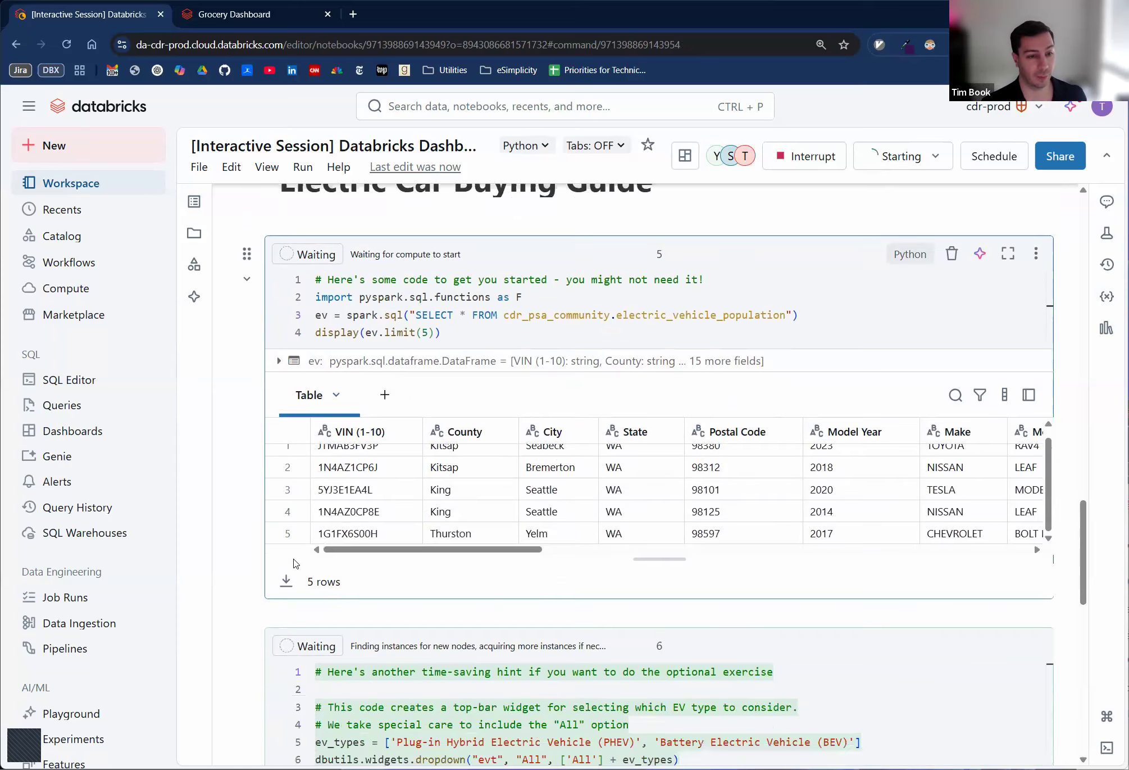
{"action": "scroll", "coordinate": [286, 539], "scroll_direction": "down", "scroll_amount": 3}
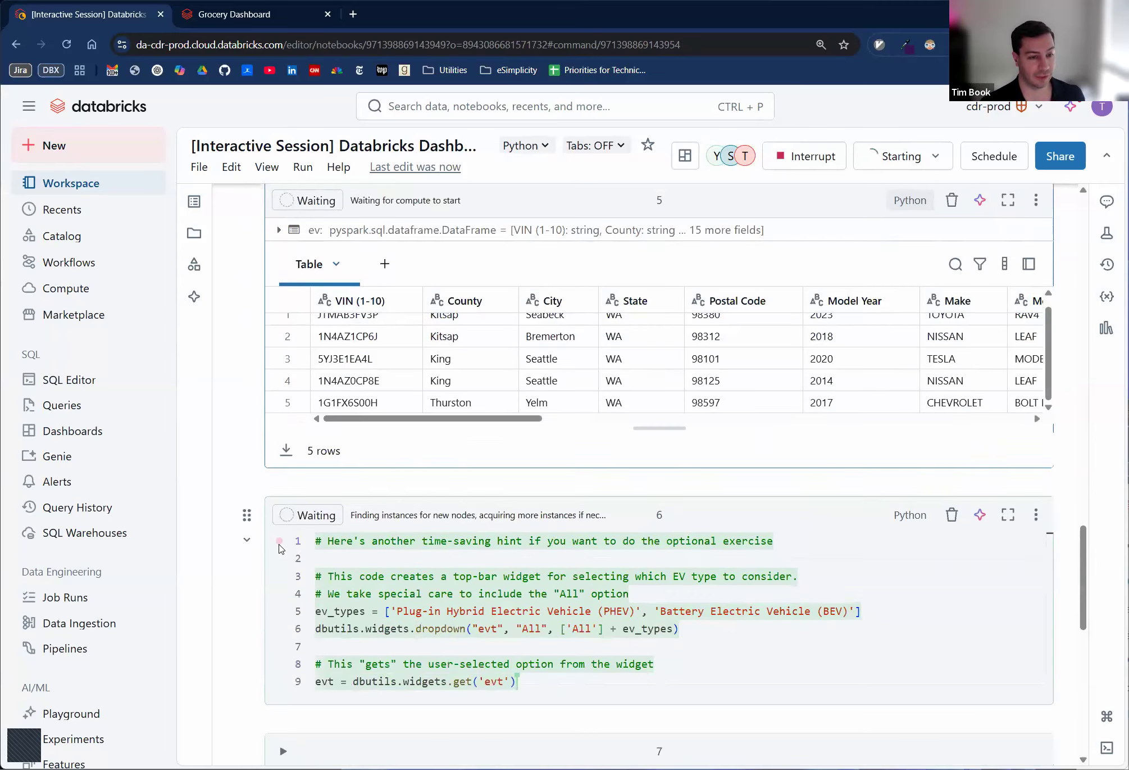
{"action": "scroll", "coordinate": [281, 549], "scroll_direction": "down", "scroll_amount": 3}
{"action": "left_click", "coordinate": [569, 502]}
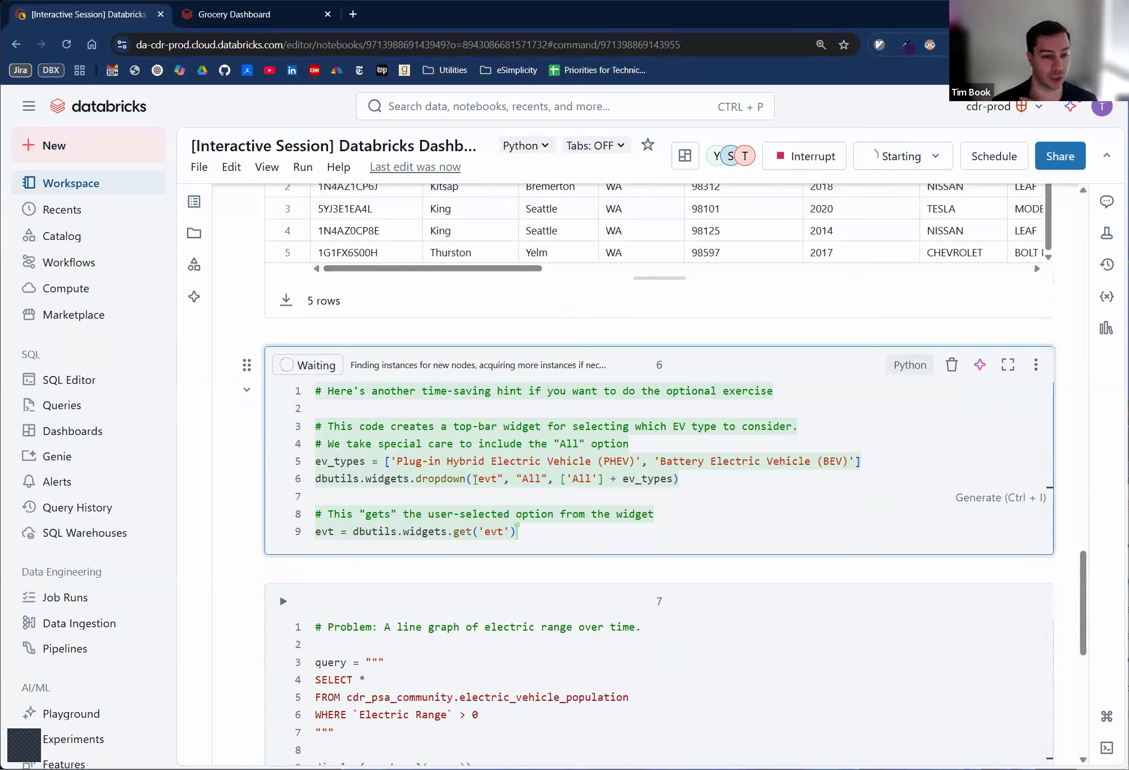
{"action": "left_click_drag", "start_coordinate": [478, 479], "coordinate": [549, 482]}
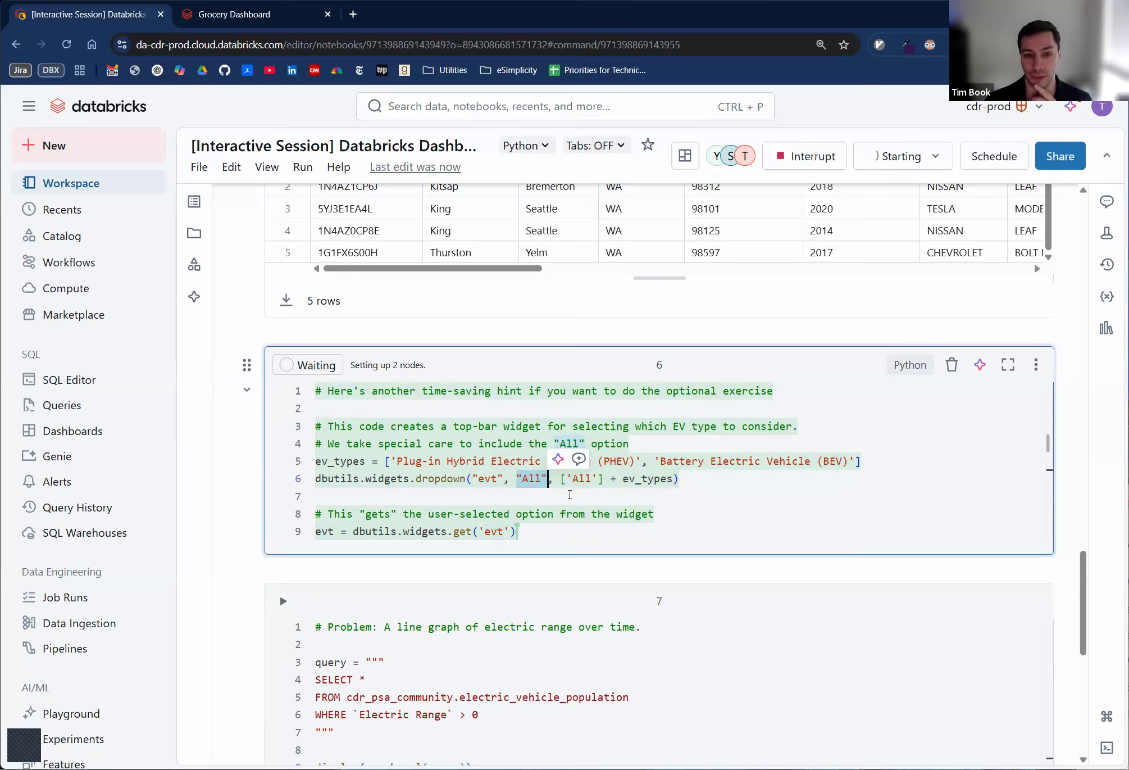
- Examine the widget cell's ev_types list, the dropdown's name, default and choices, and the evt variable that reads the selection
{"action": "left_click", "coordinate": [558, 478]}
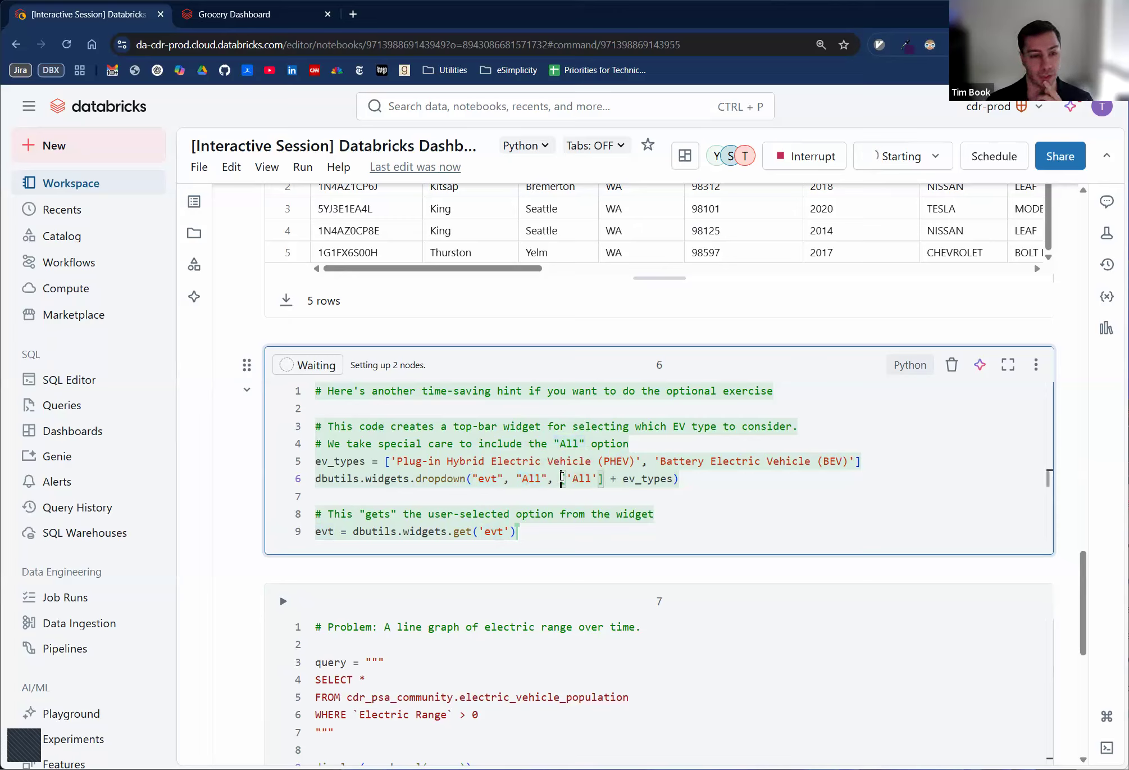
{"action": "left_click", "coordinate": [441, 461]}
{"action": "left_click_drag", "start_coordinate": [477, 458], "coordinate": [594, 460]}
{"action": "left_click_drag", "start_coordinate": [675, 466], "coordinate": [809, 461]}
{"action": "left_click", "coordinate": [811, 462]}
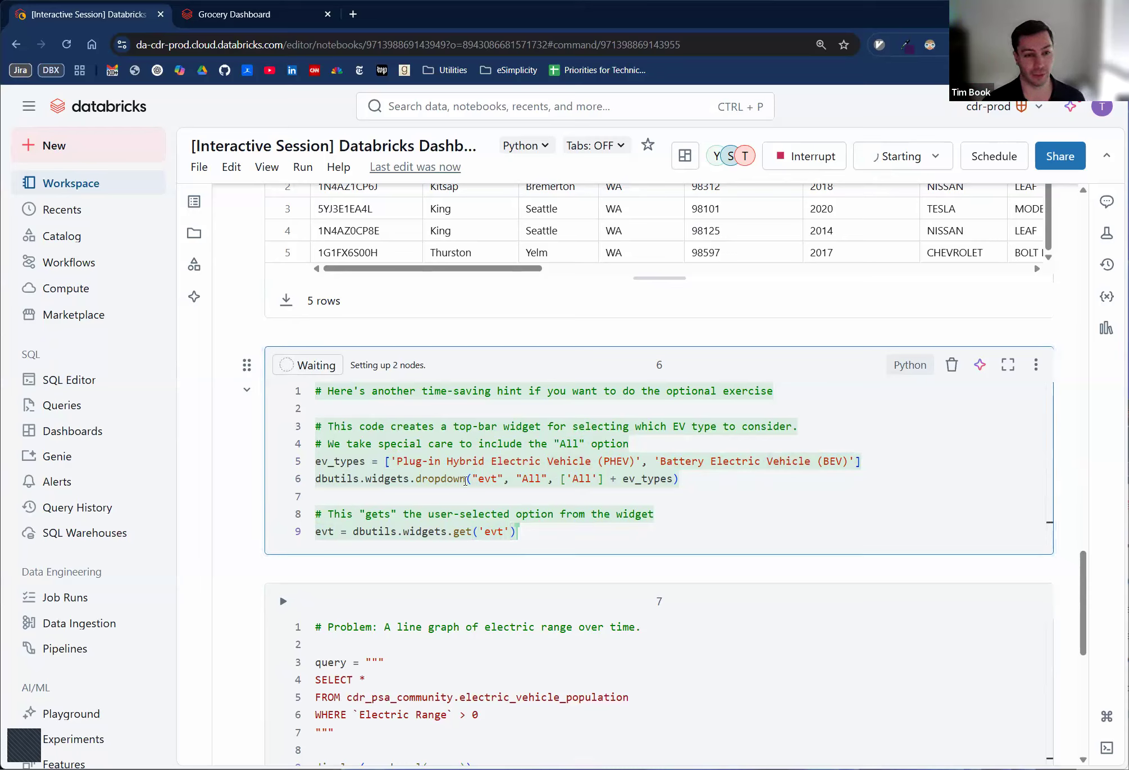
{"action": "left_click_drag", "start_coordinate": [469, 479], "coordinate": [504, 479]}
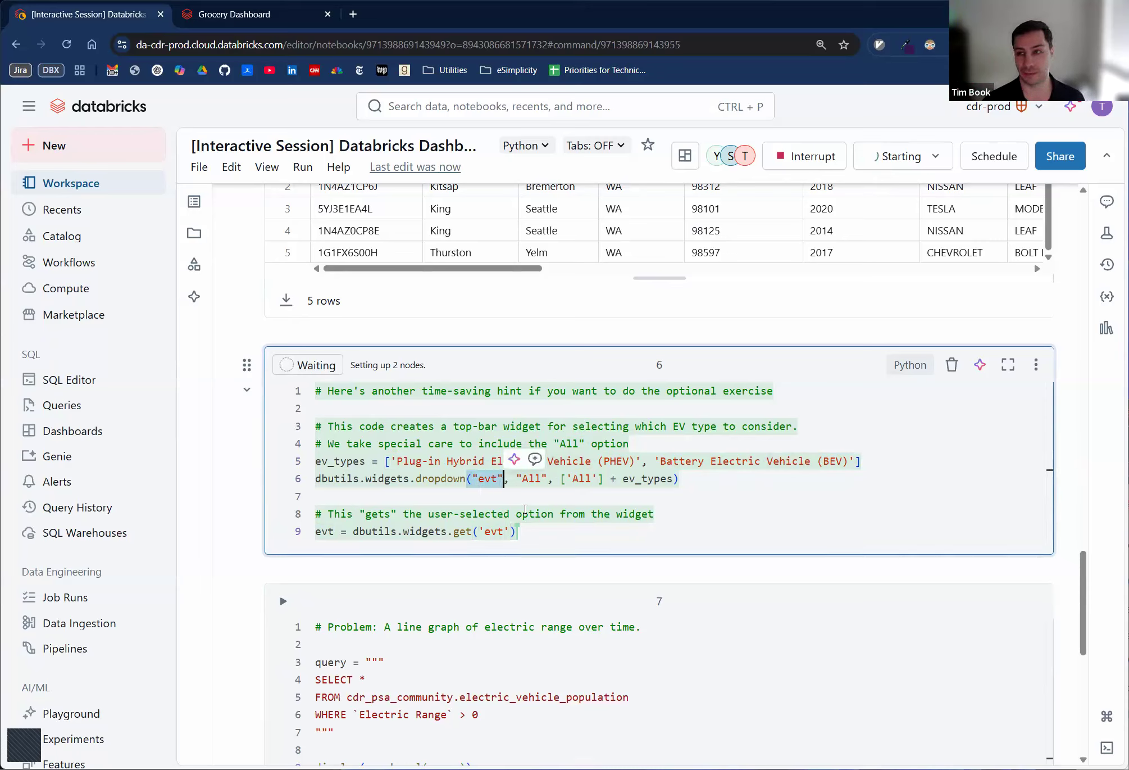
{"action": "left_click", "coordinate": [323, 532]}
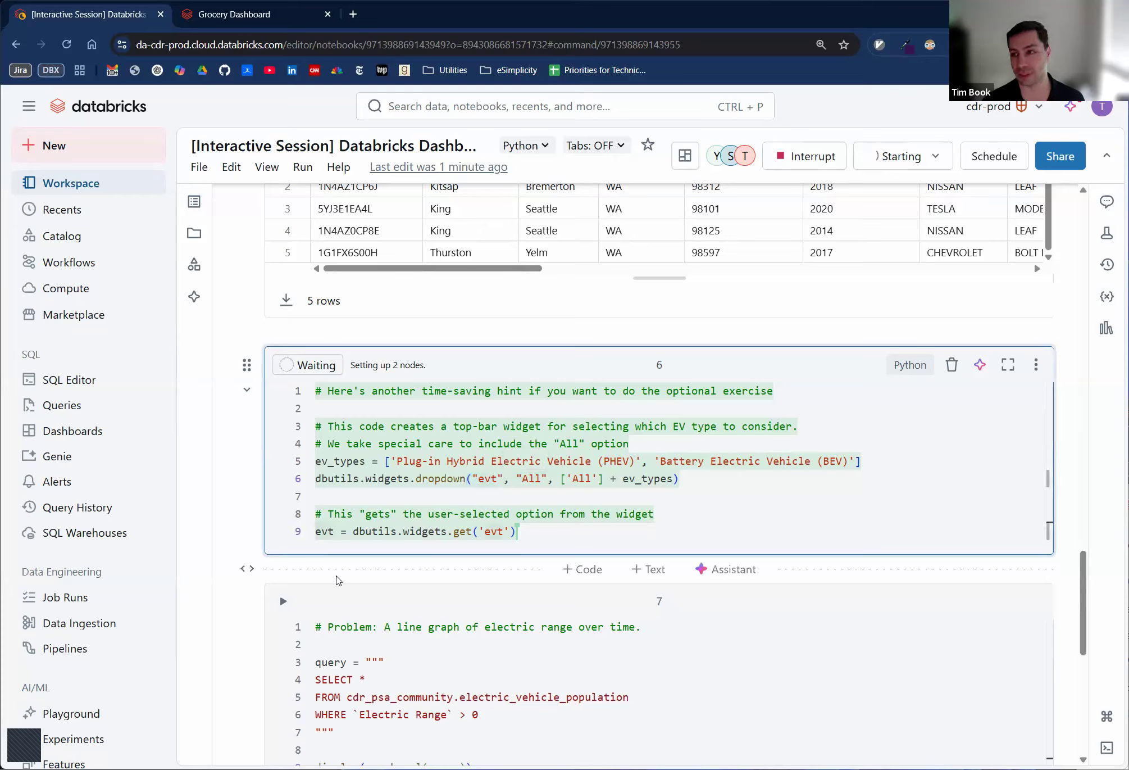
{"action": "left_click", "coordinate": [524, 478]}
{"action": "left_click", "coordinate": [590, 463]}
{"action": "left_click", "coordinate": [724, 461]}
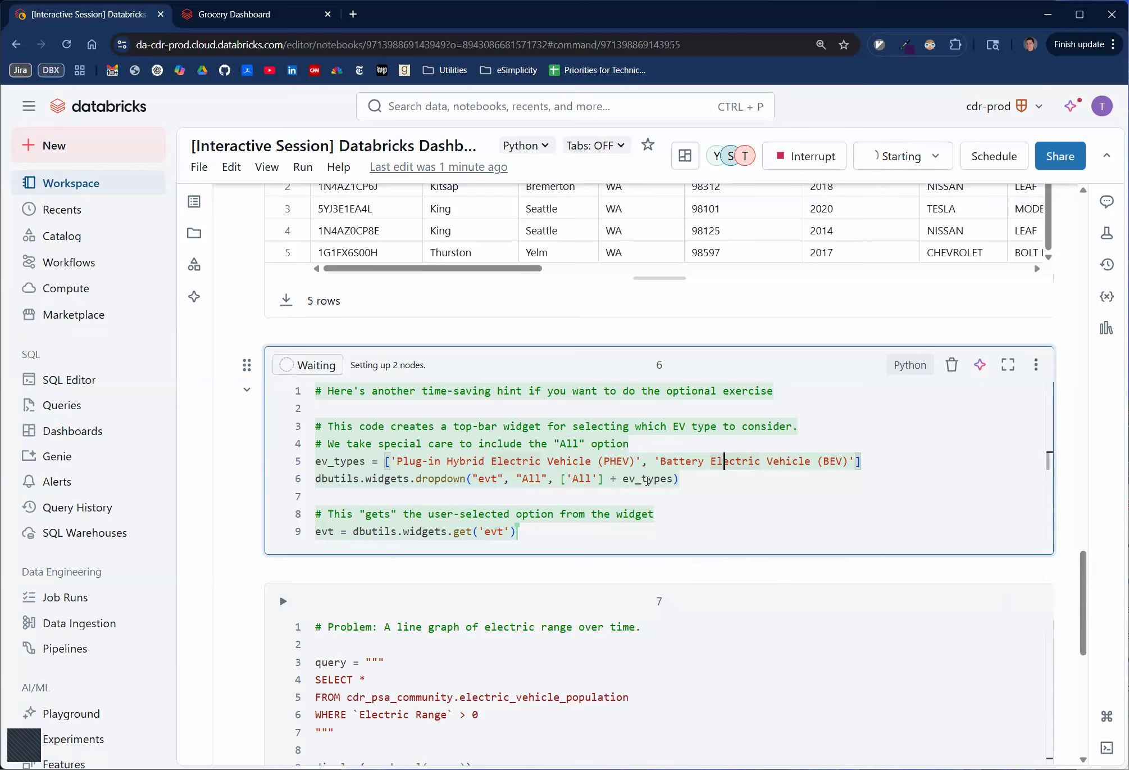
- Add the condition if evt != "All": below the query string in the line graph cell, set off by a blank line
{"action": "scroll", "coordinate": [632, 467], "scroll_direction": "down", "scroll_amount": 9}
{"action": "scroll", "coordinate": [633, 466], "scroll_direction": "up", "scroll_amount": 3}
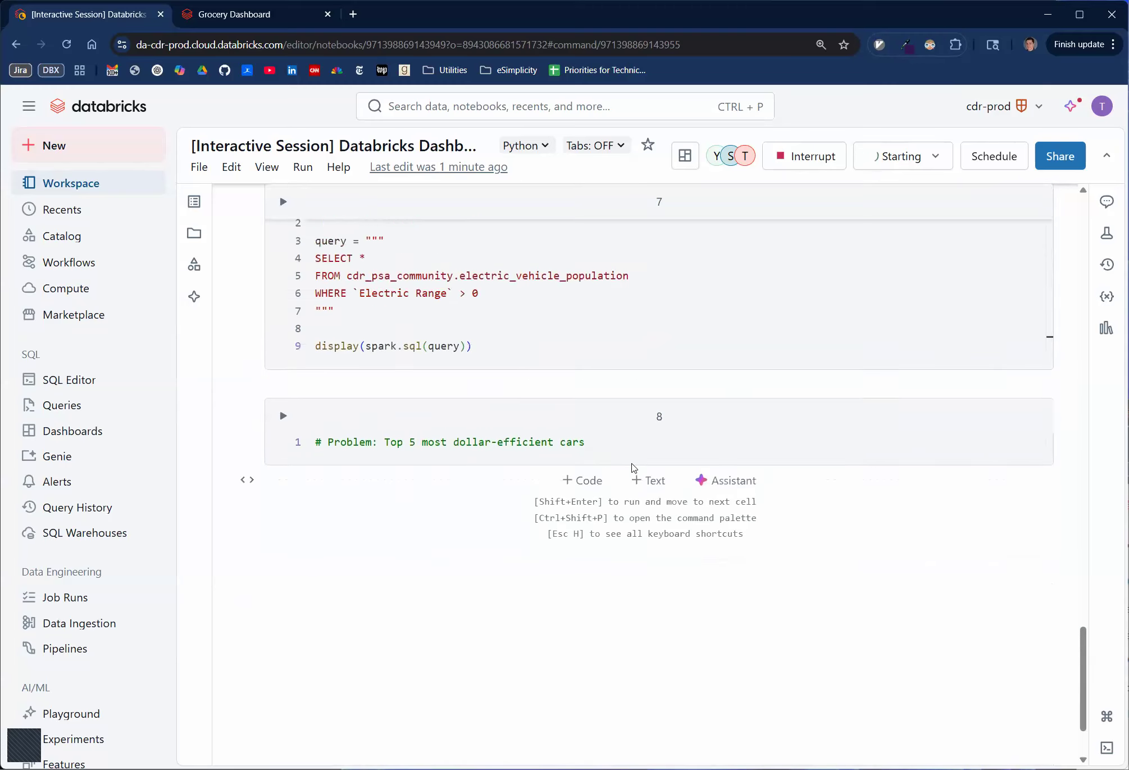
{"action": "left_click", "coordinate": [413, 383]}
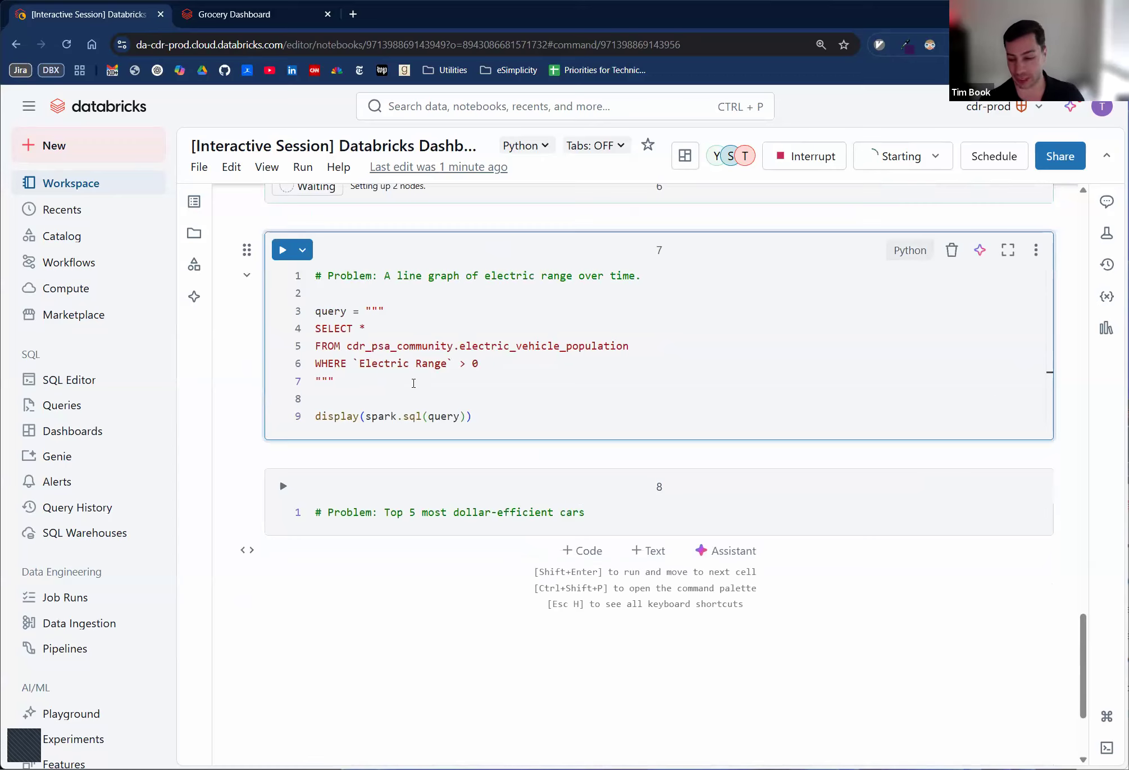
{"action": "key", "text": "Return"}
{"action": "key", "text": "Return"}
{"action": "type", "text": "if evt"}
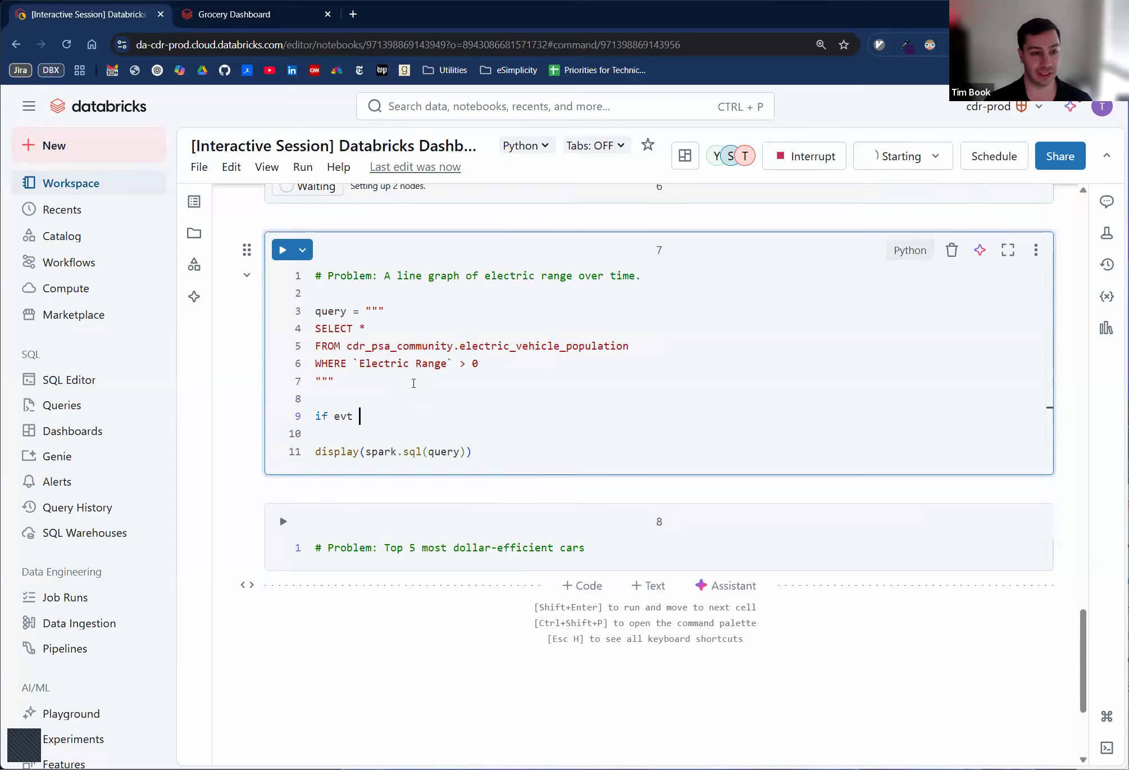
{"action": "type", "text": " !-"}
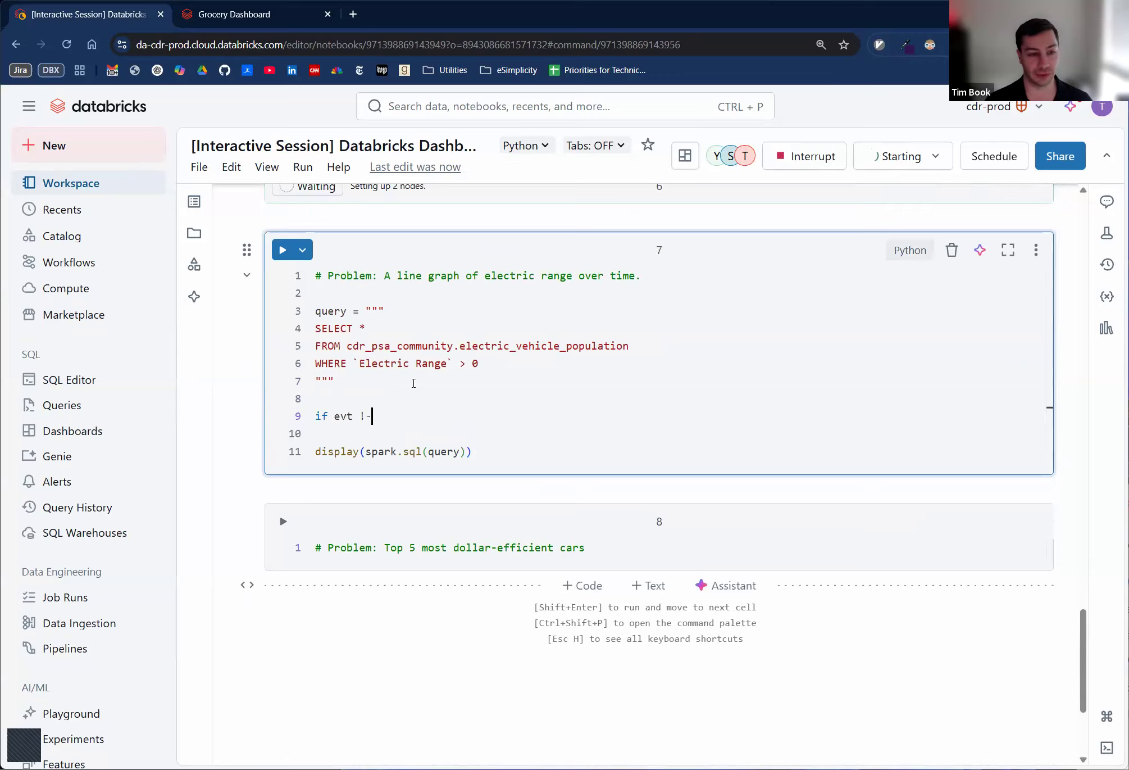
{"action": "key", "text": "BackSpace"}
{"action": "type", "text": "= \"All\""}
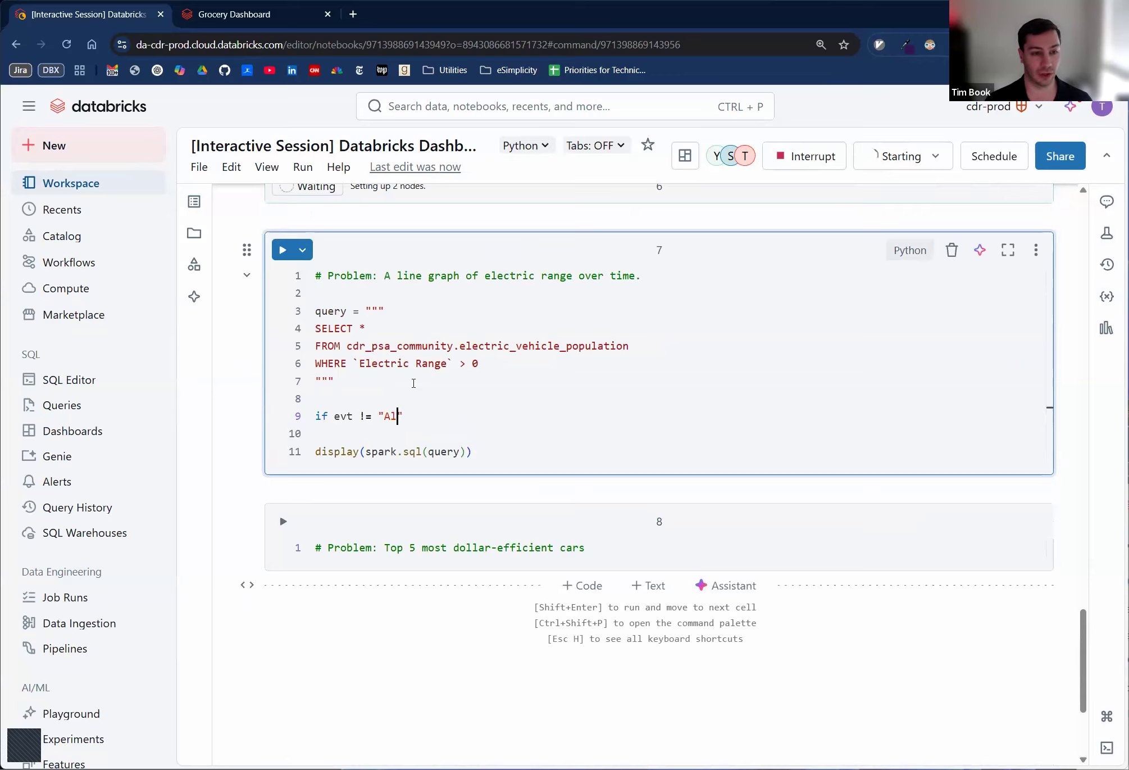
{"action": "key", "text": "Return"}
{"action": "key", "text": "BackSpace"}
{"action": "type", "text": ":"}
- Inside the condition, append the vehicle type filter with query += " AND `Electric Vehicle Type` = '{evt}'"
{"action": "key", "text": "Return"}
{"action": "type", "text": "query +"}
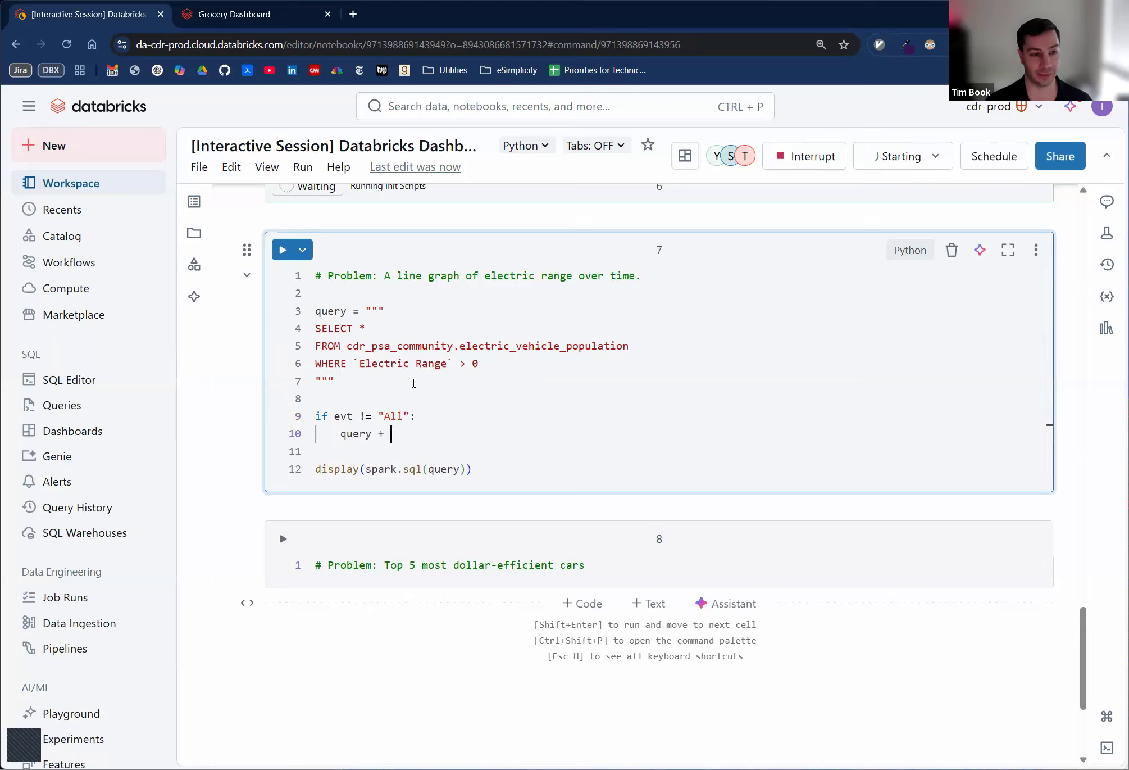
{"action": "type", "text": "= \"AND"}
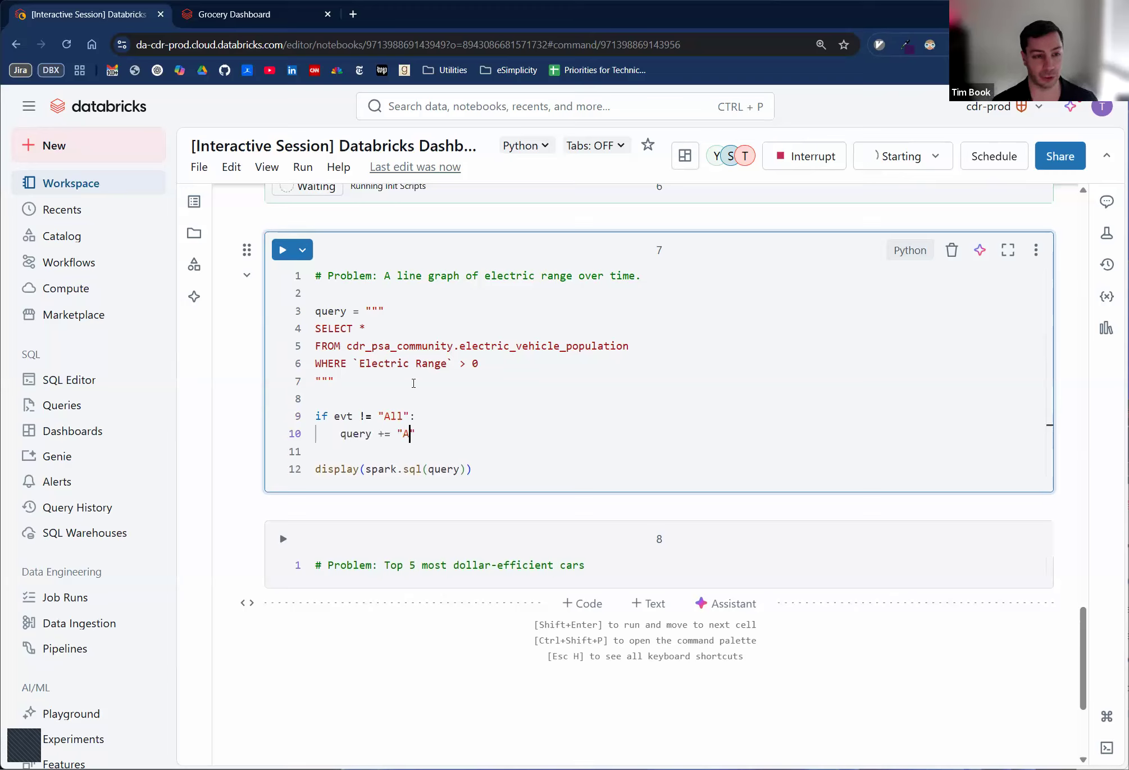
{"action": "key", "text": "BackSpace"}
{"action": "key", "text": "BackSpace"}
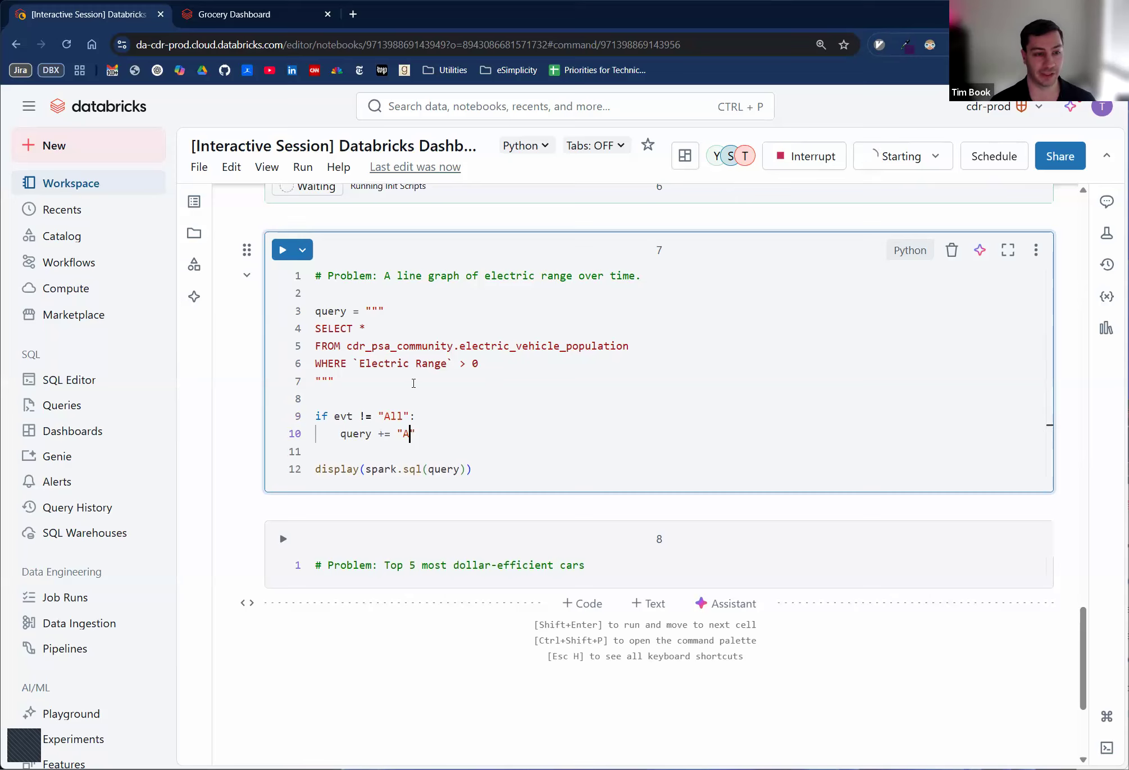
{"action": "type", "text": "AND "}
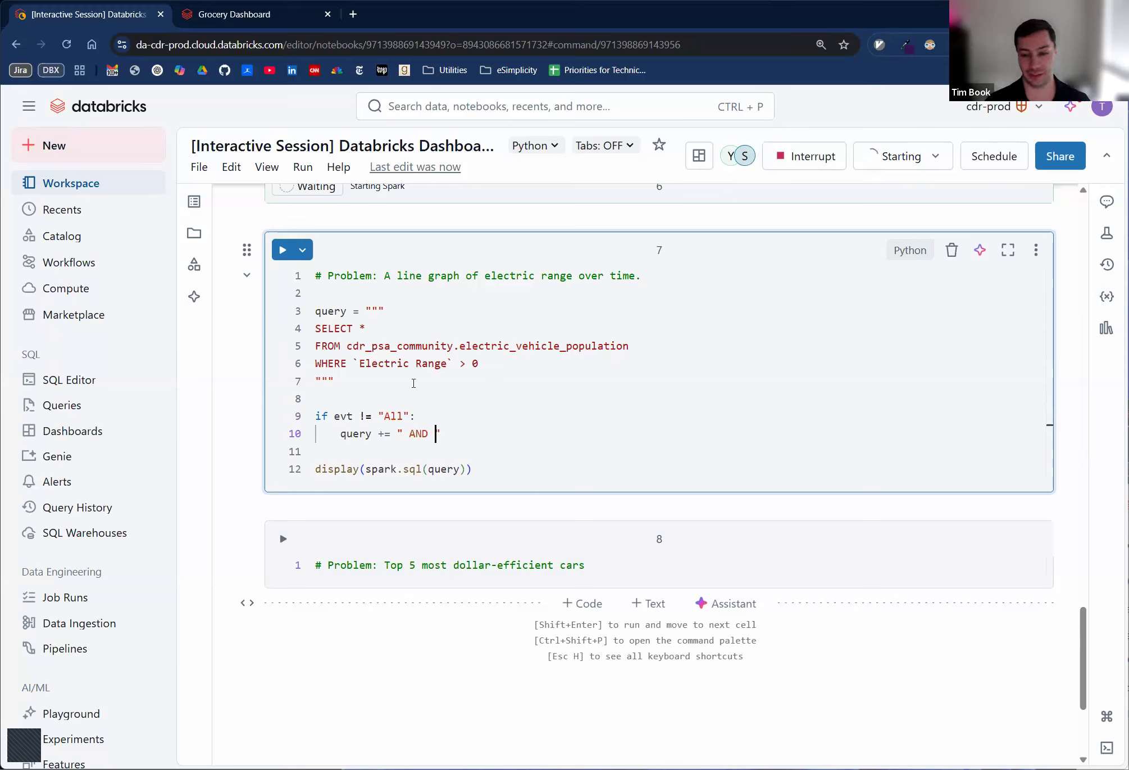
{"action": "type", "text": "`Electric V"}
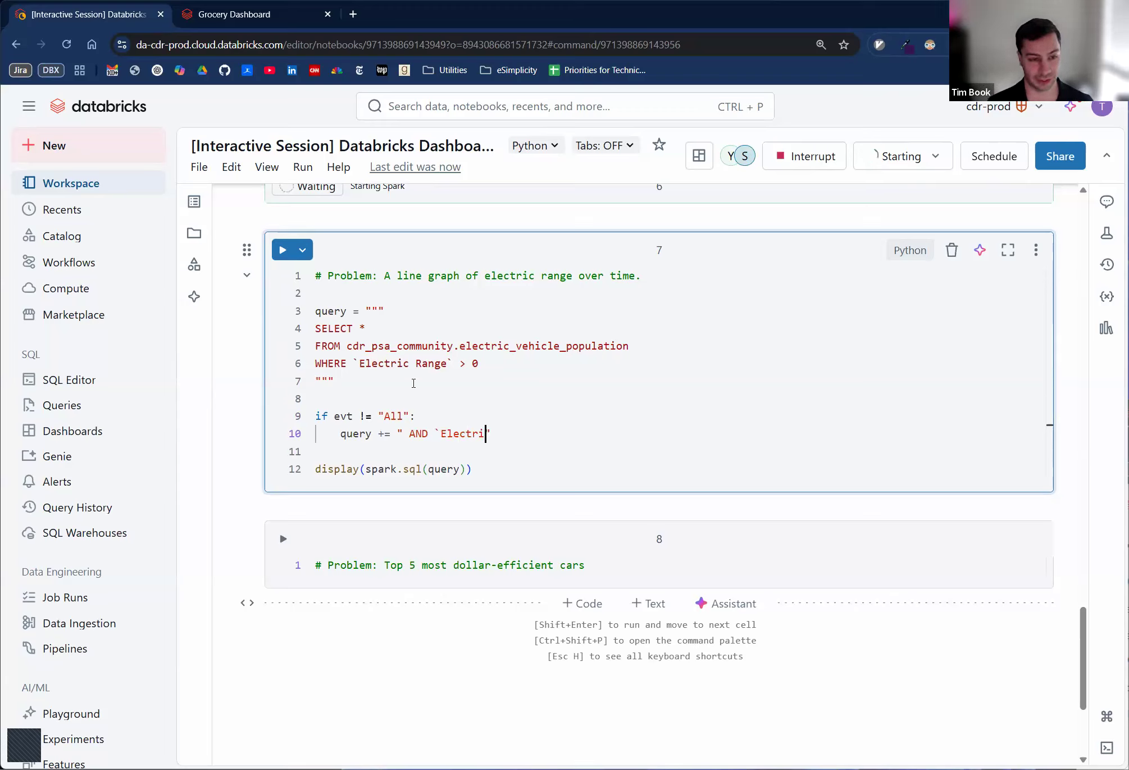
{"action": "type", "text": "ehicle Type`"}
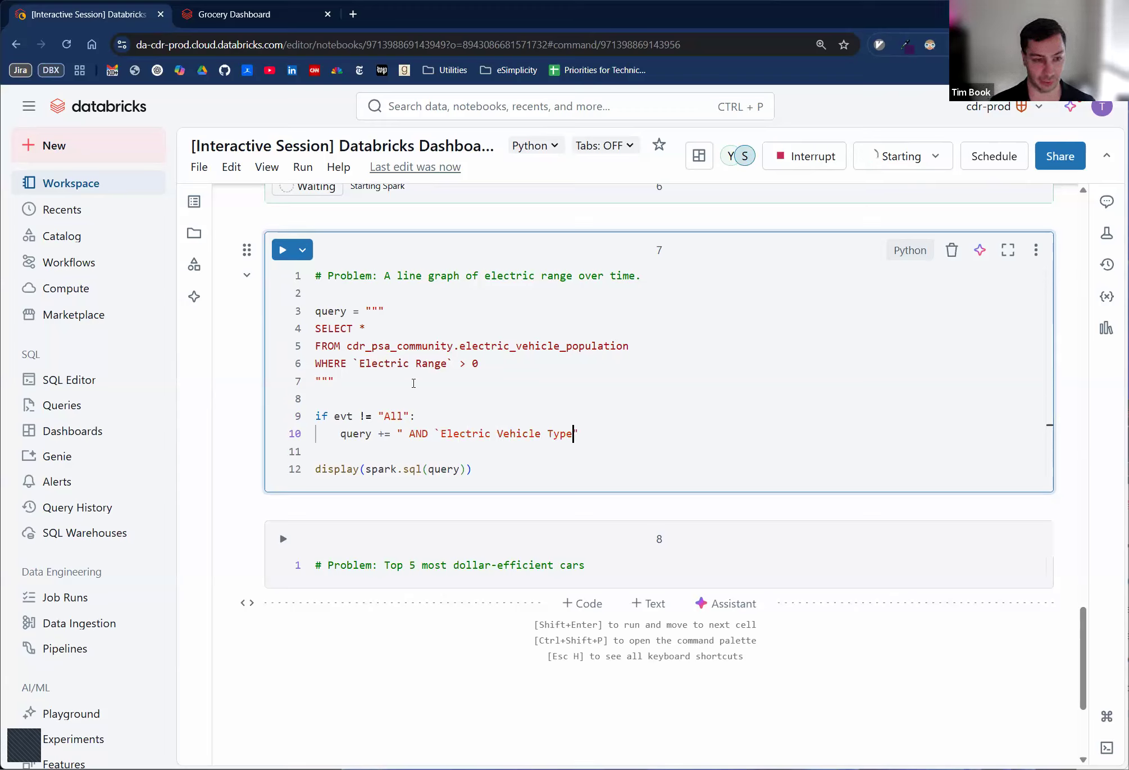
{"action": "type", "text": " = '{evt}"}
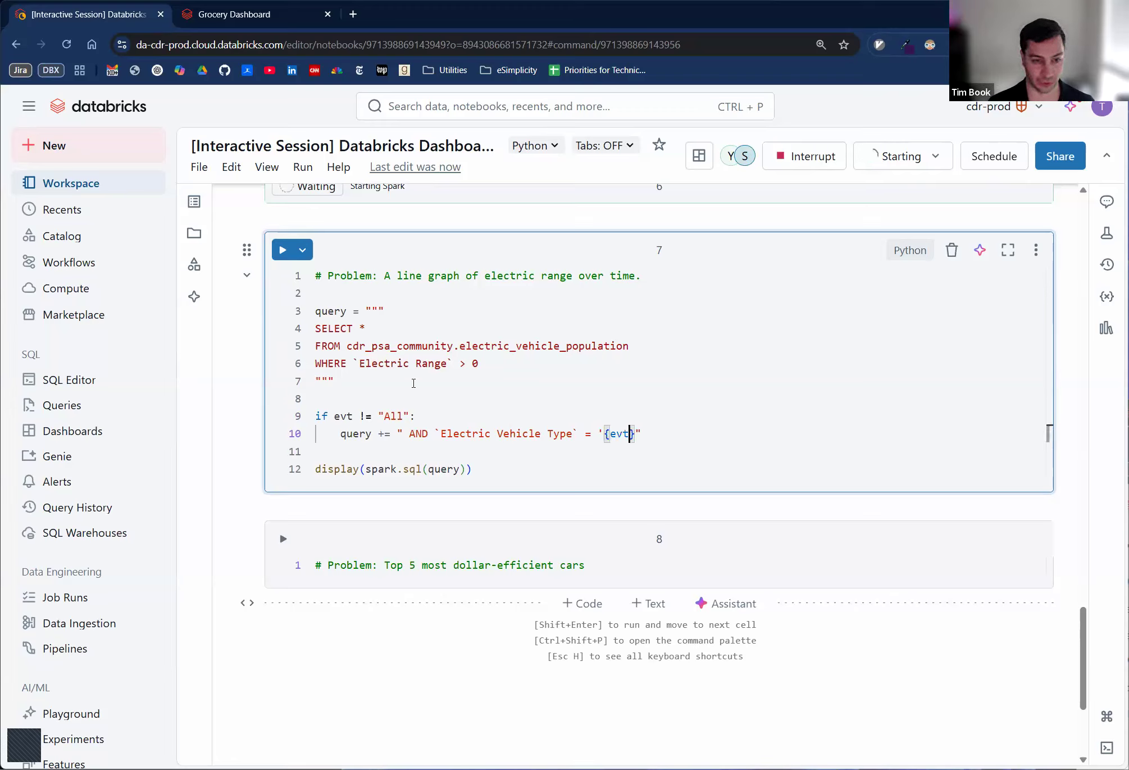
{"action": "type", "text": "'"}
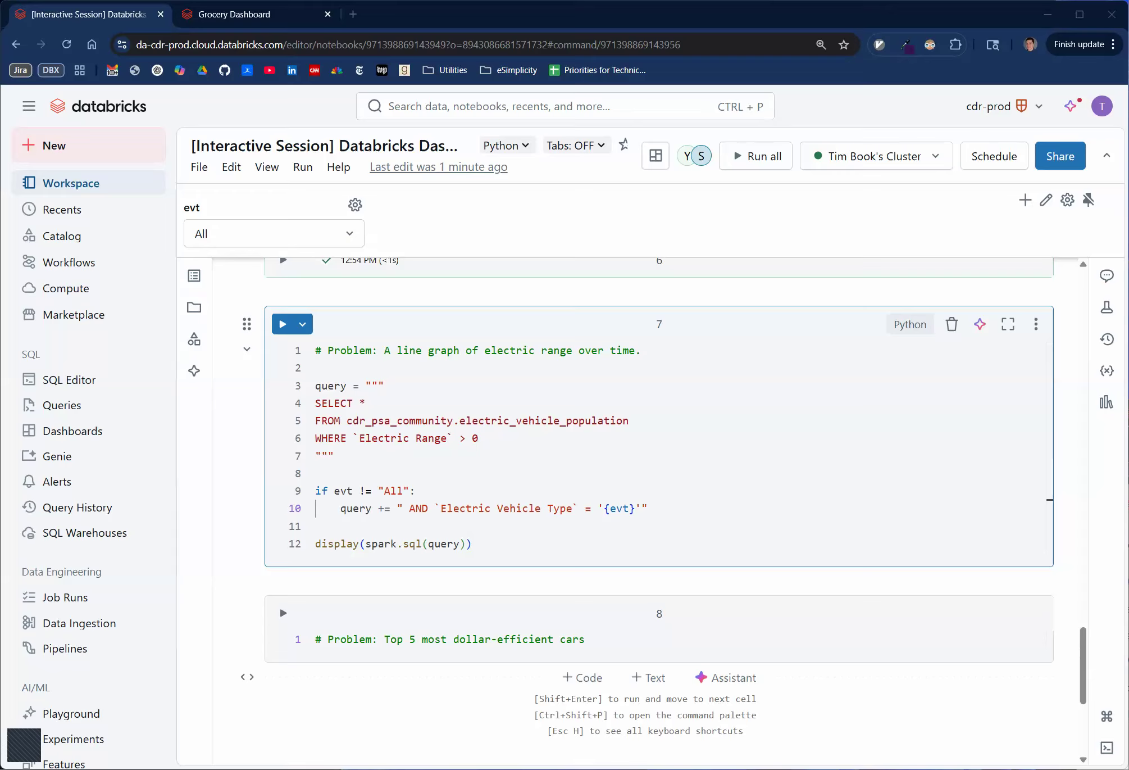
- Run the line graph query cell and inspect the evt widget's choices and settings without changing them
{"action": "left_click", "coordinate": [723, 435]}
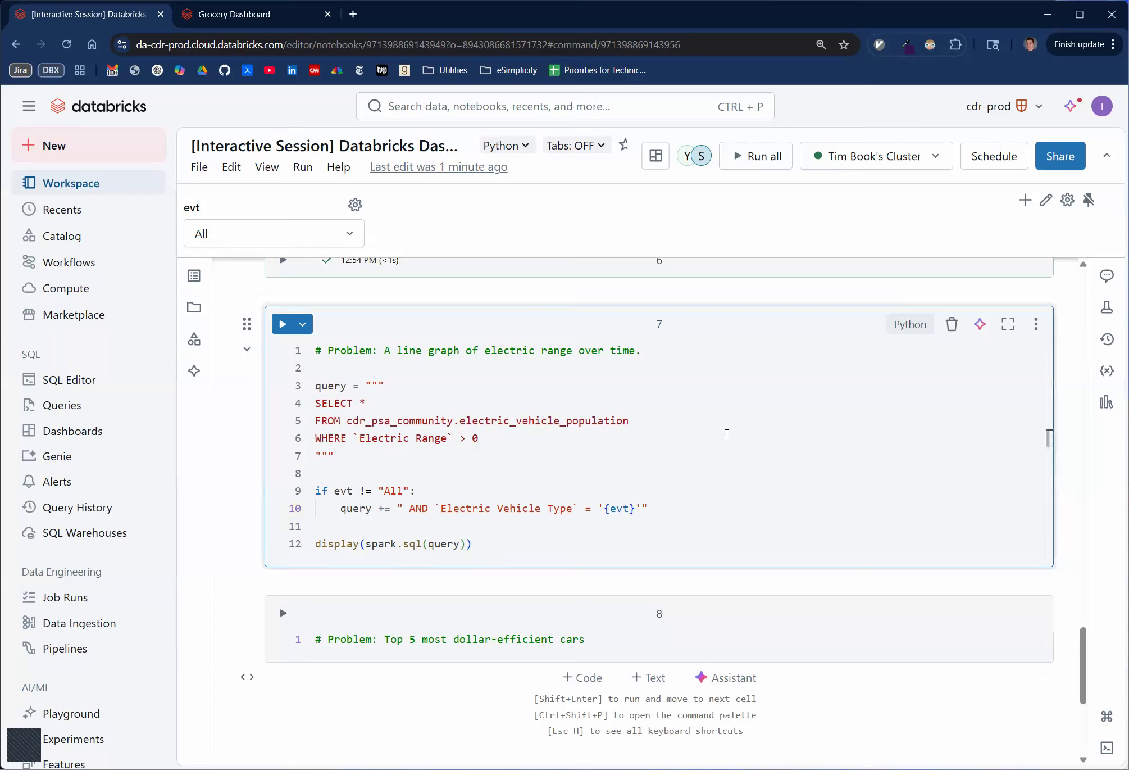
{"action": "key", "text": "ctrl+Return"}
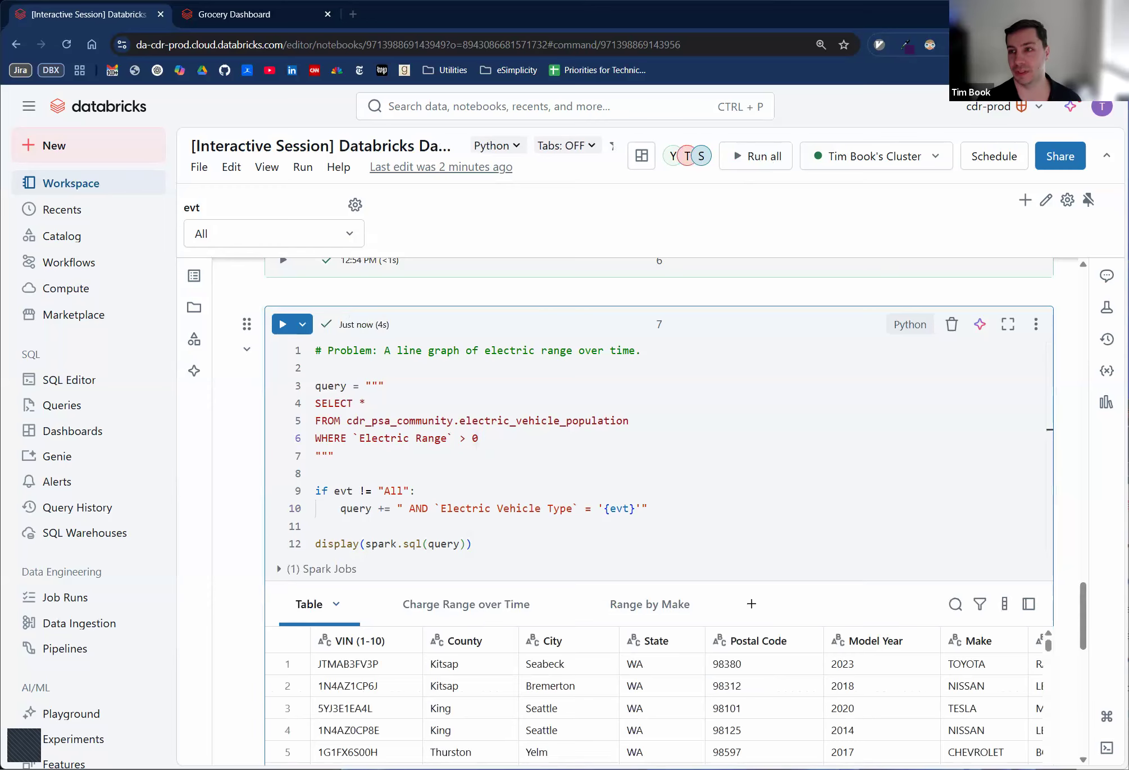
{"action": "scroll", "coordinate": [726, 412], "scroll_direction": "down", "scroll_amount": 2}
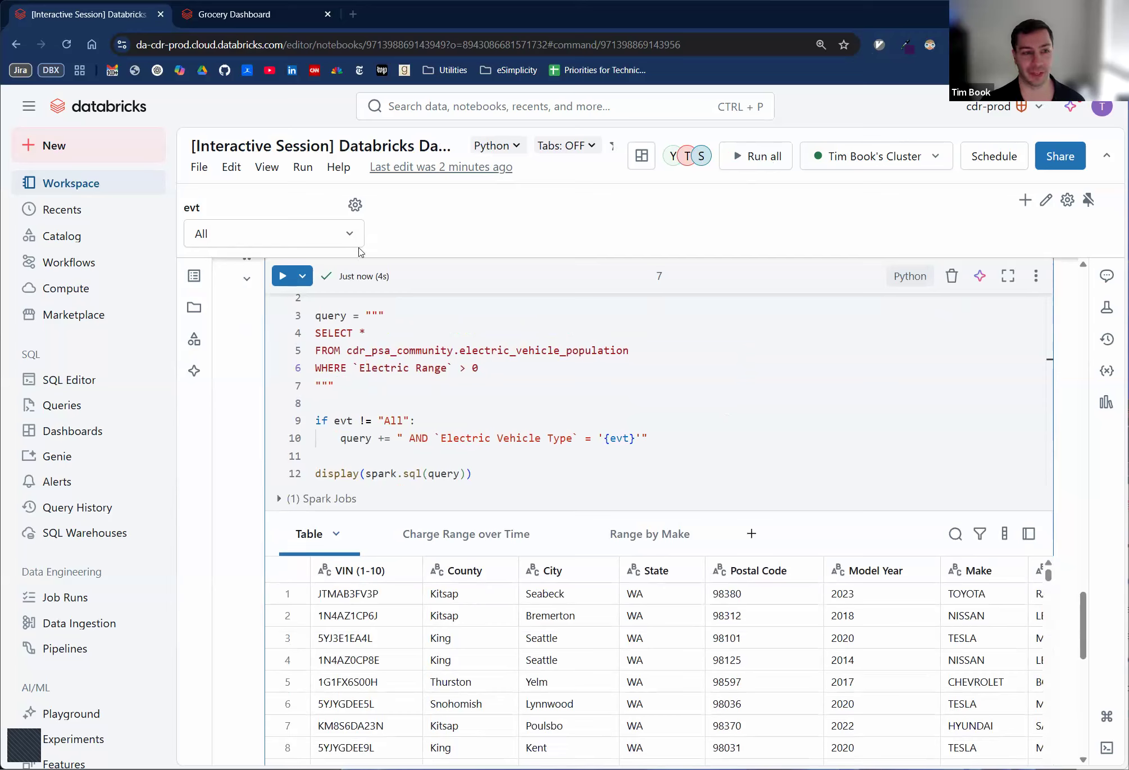
{"action": "left_click", "coordinate": [339, 246]}
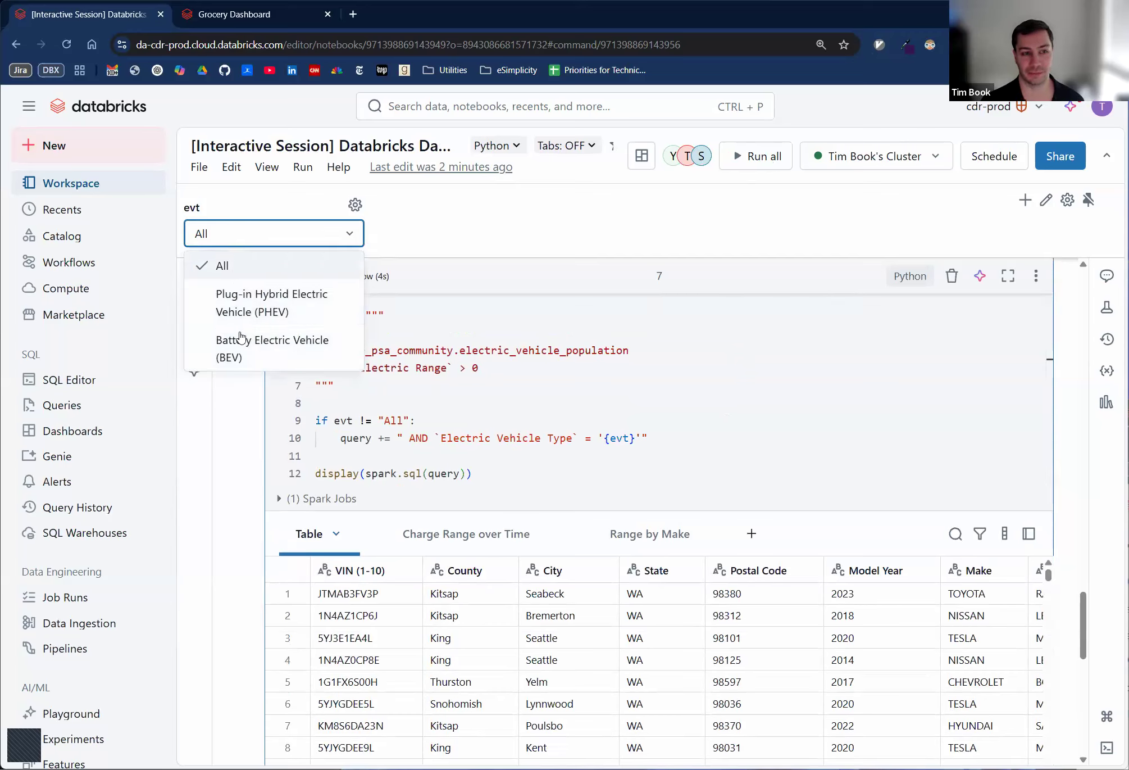
{"action": "left_click", "coordinate": [355, 205]}
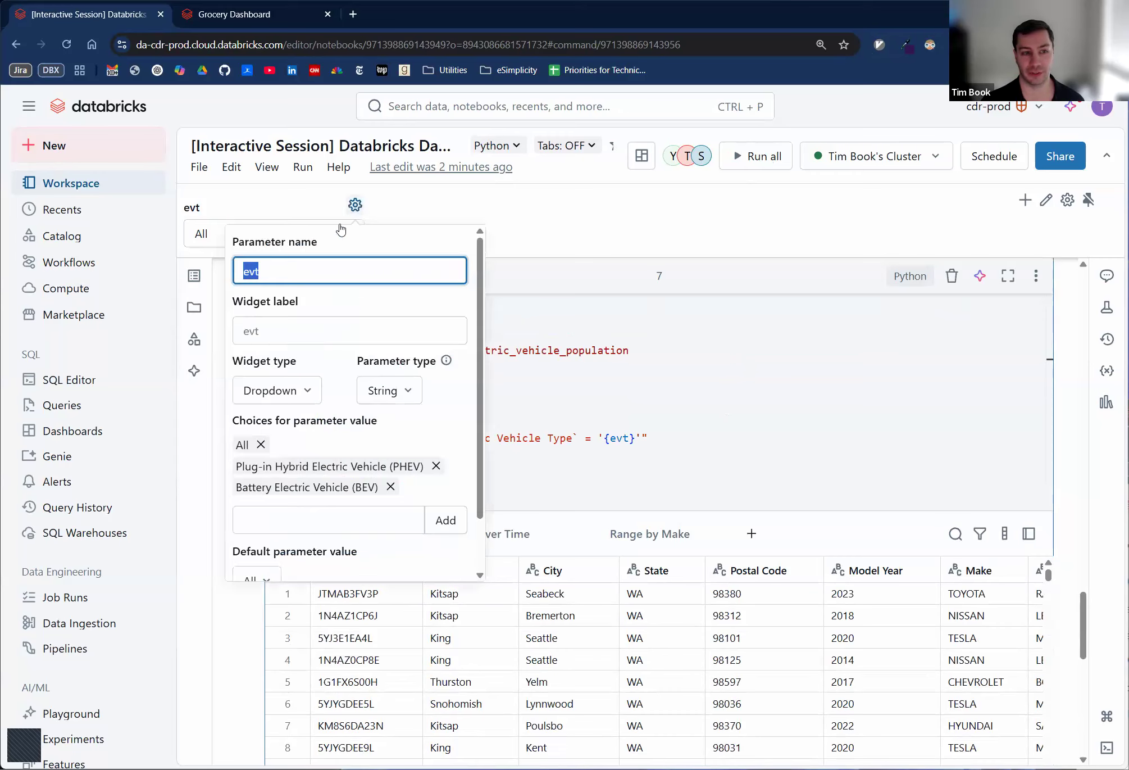
{"action": "left_click", "coordinate": [580, 239]}
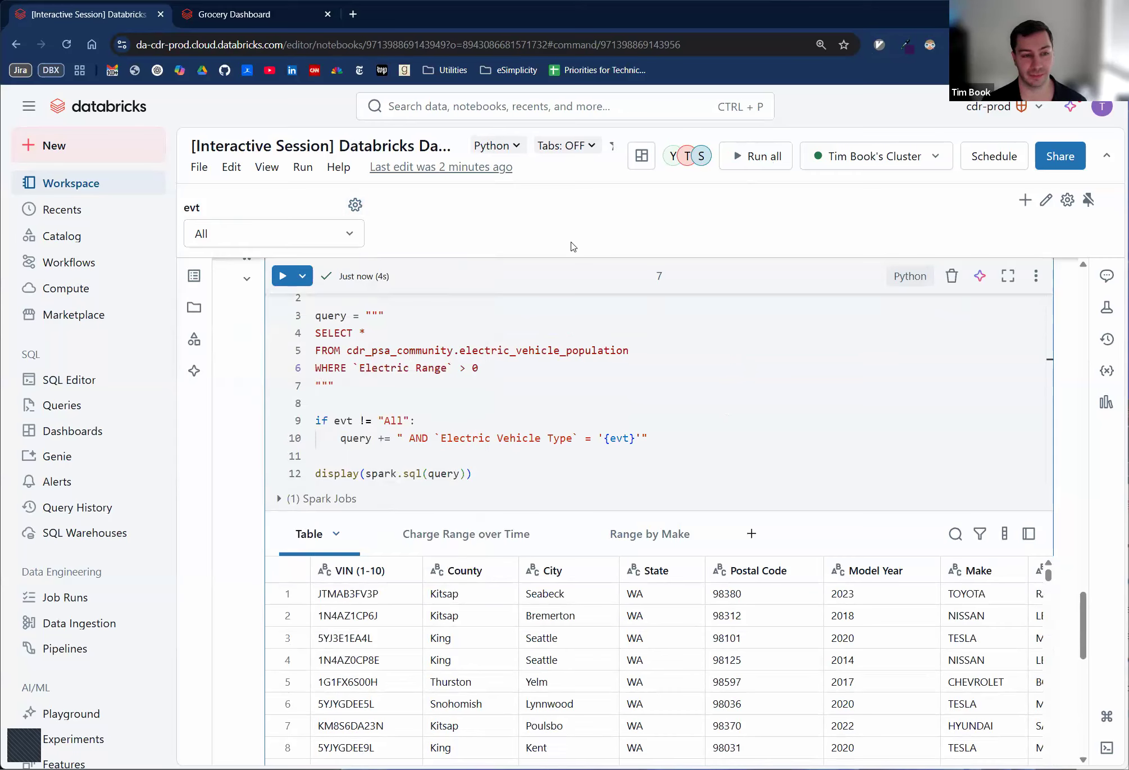